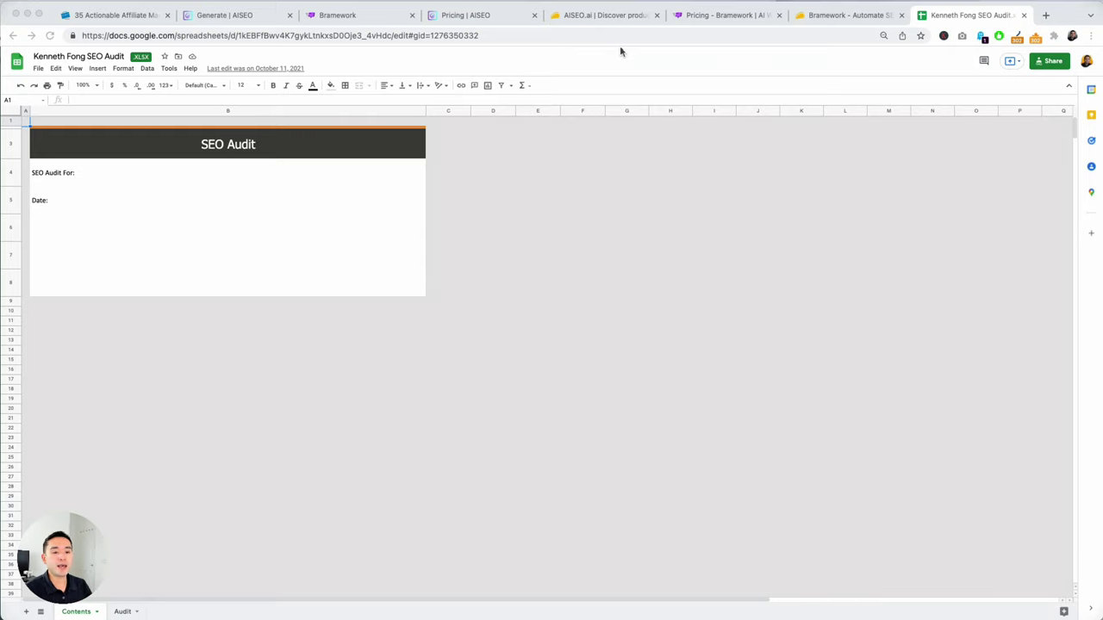
Show the Audit sheet's SEO checklist, then move to the AISEO Tools page
click(122, 612)
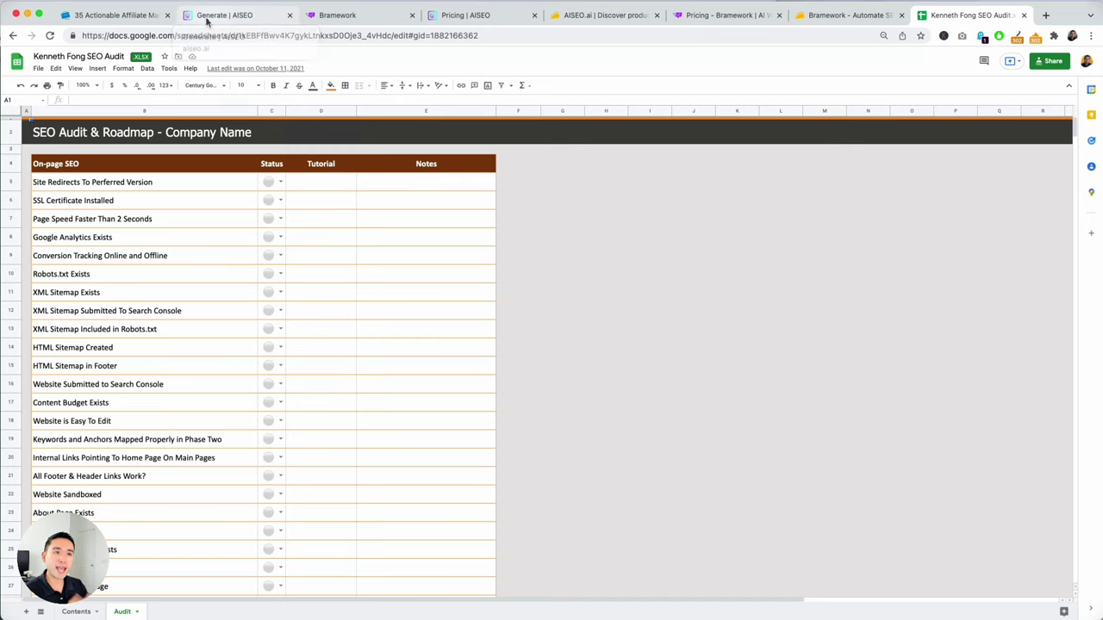
click(207, 16)
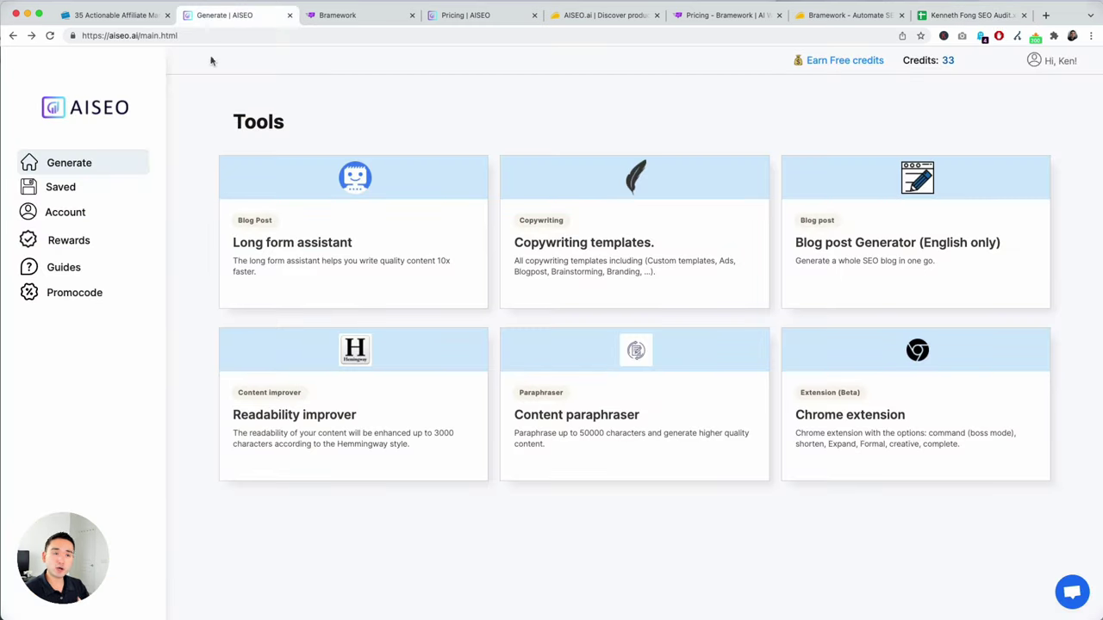
Open the Rewards page and scroll through its Appsumo and G2 review credit offers
click(76, 242)
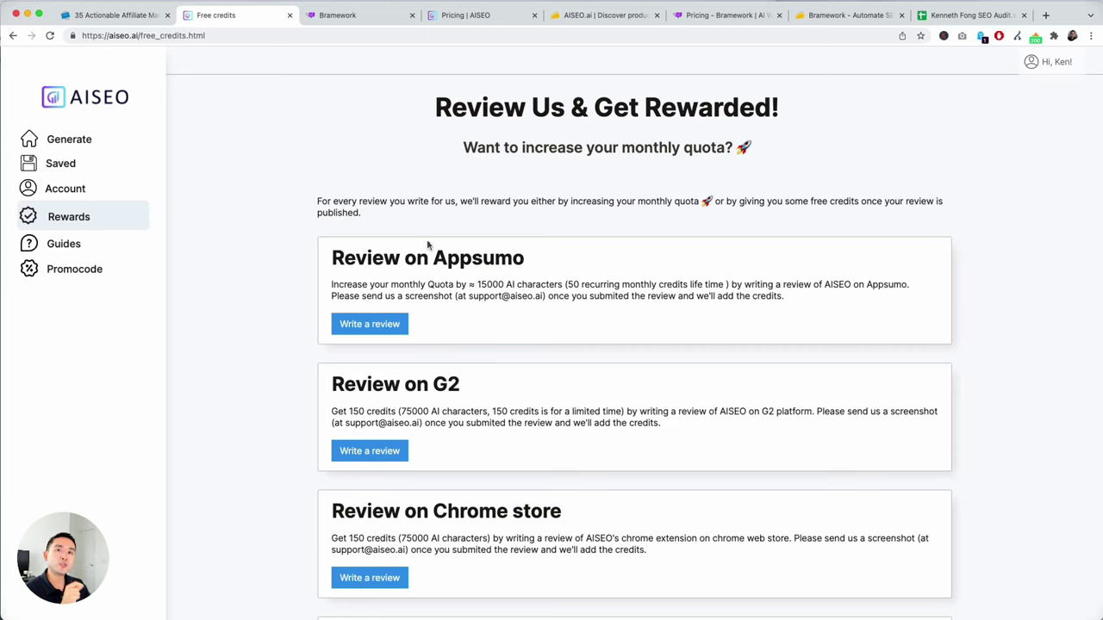
scroll(311, 279, down, 5)
scroll(313, 286, down, 6)
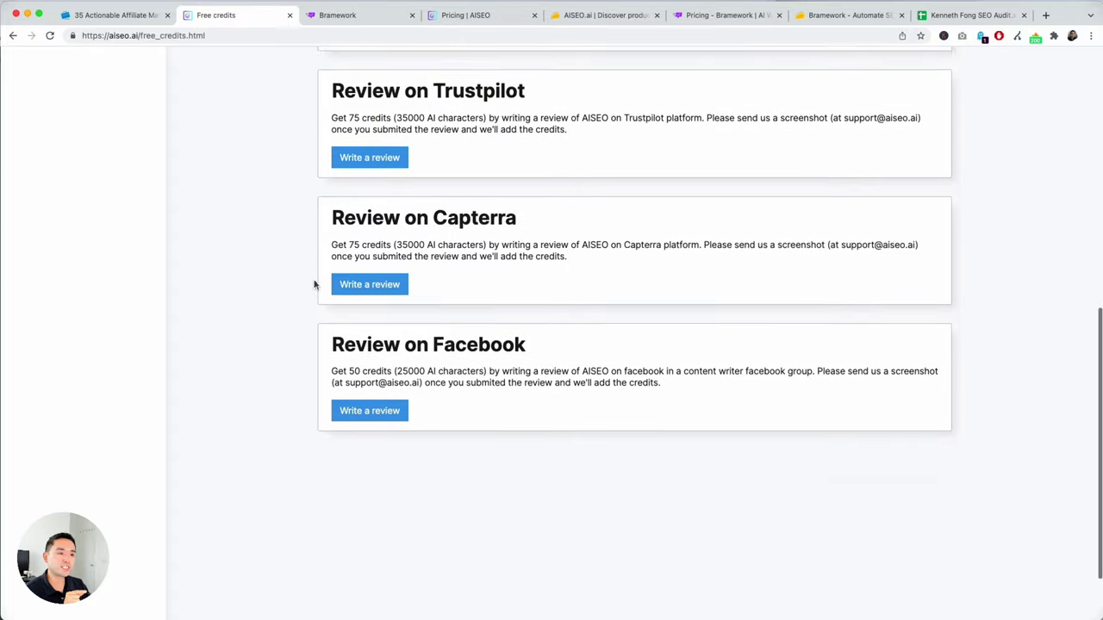
scroll(314, 286, up, 8)
scroll(313, 285, up, 4)
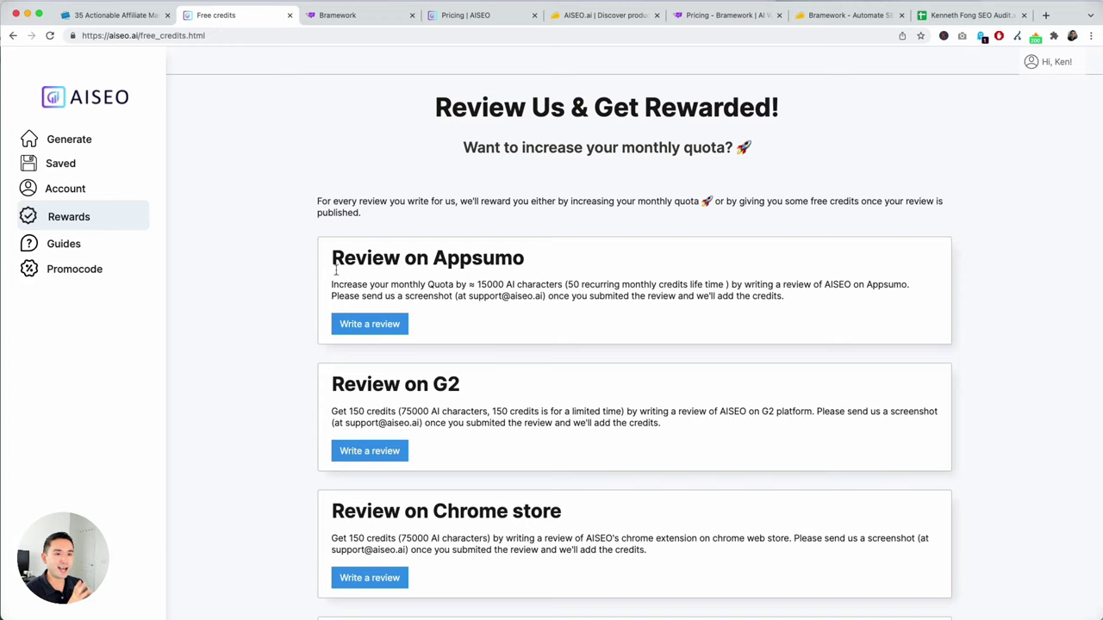
Glance at the help Guides, close them, and head back to the tools page
click(53, 245)
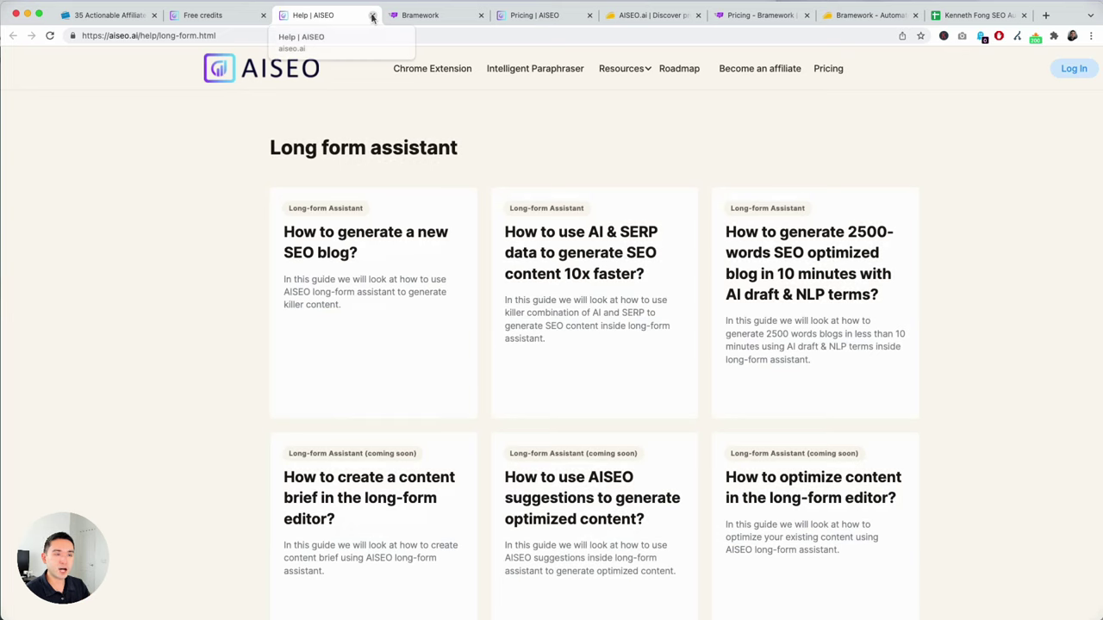
click(372, 16)
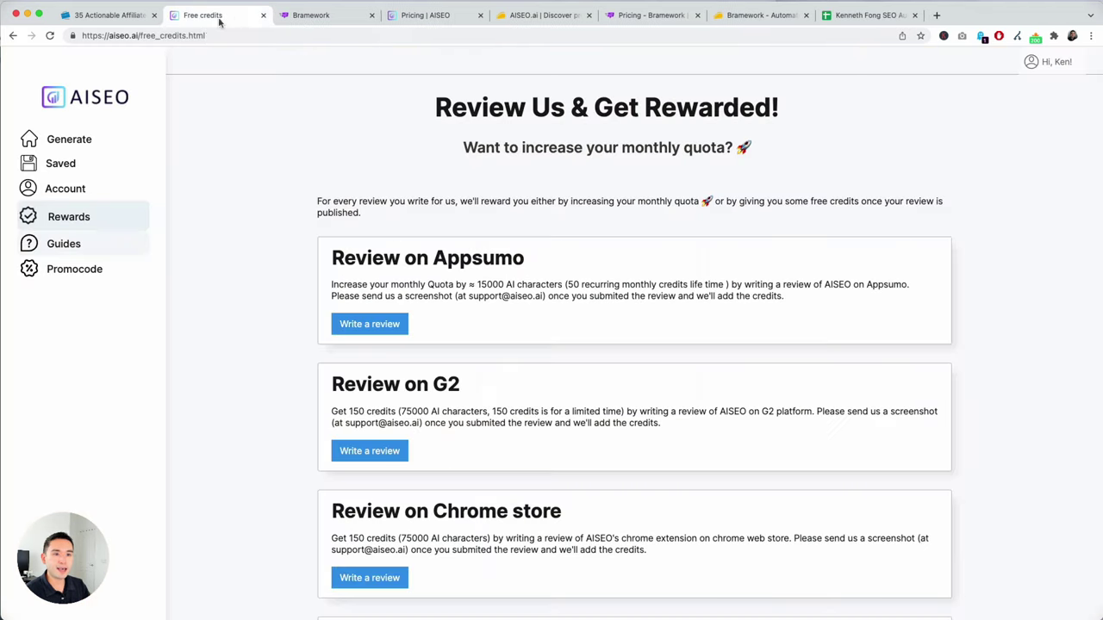
click(107, 149)
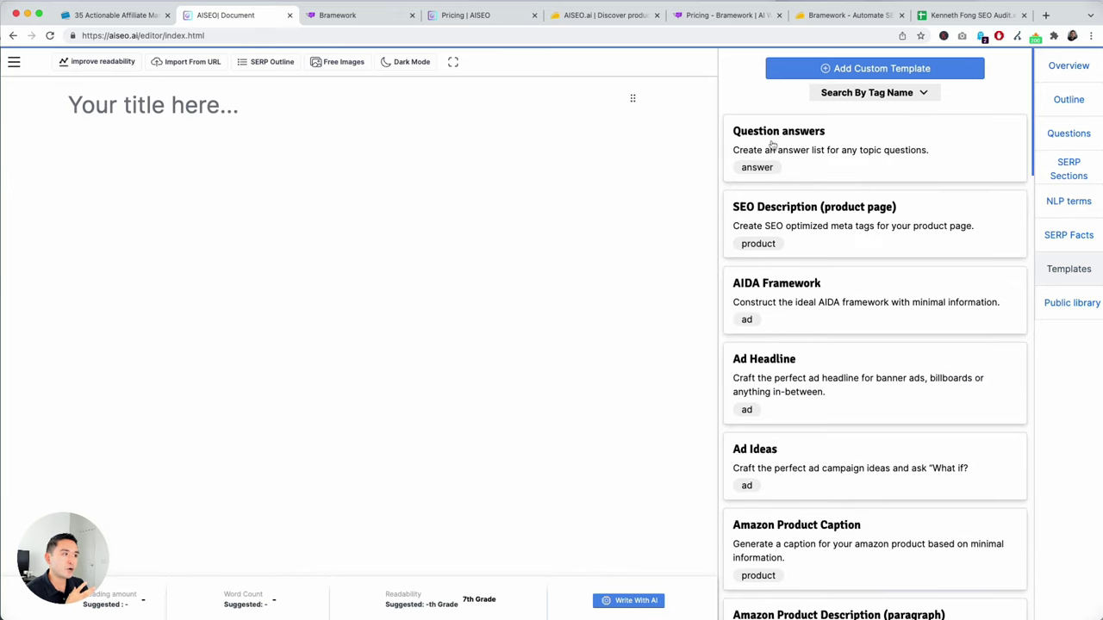
Scroll through the copywriting Templates list beside the blank untitled document
scroll(805, 224, down, 2)
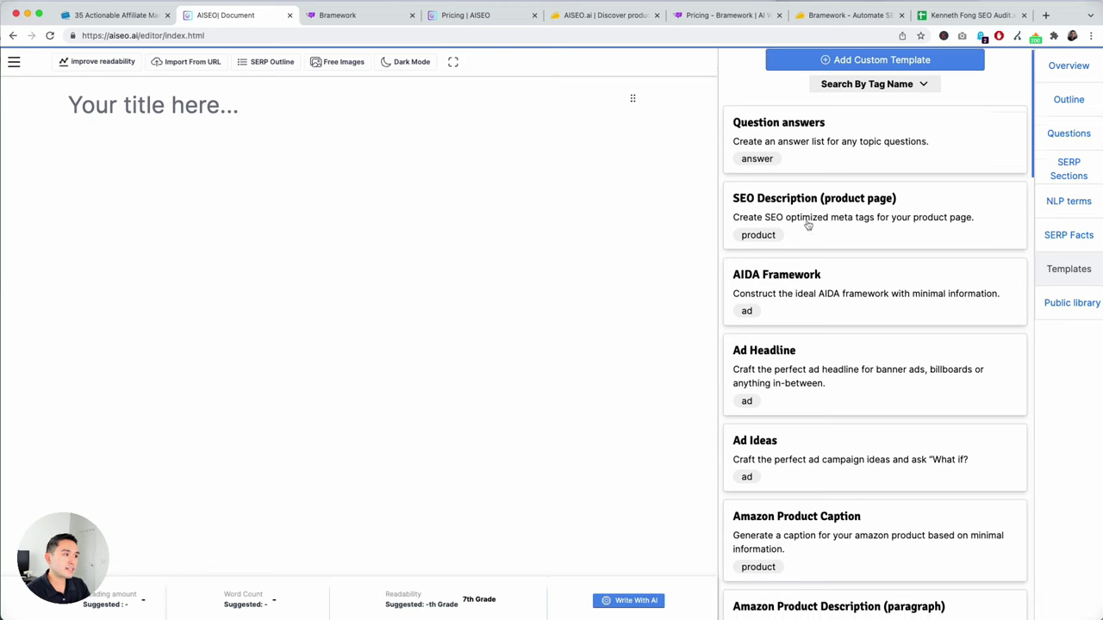
scroll(827, 274, down, 5)
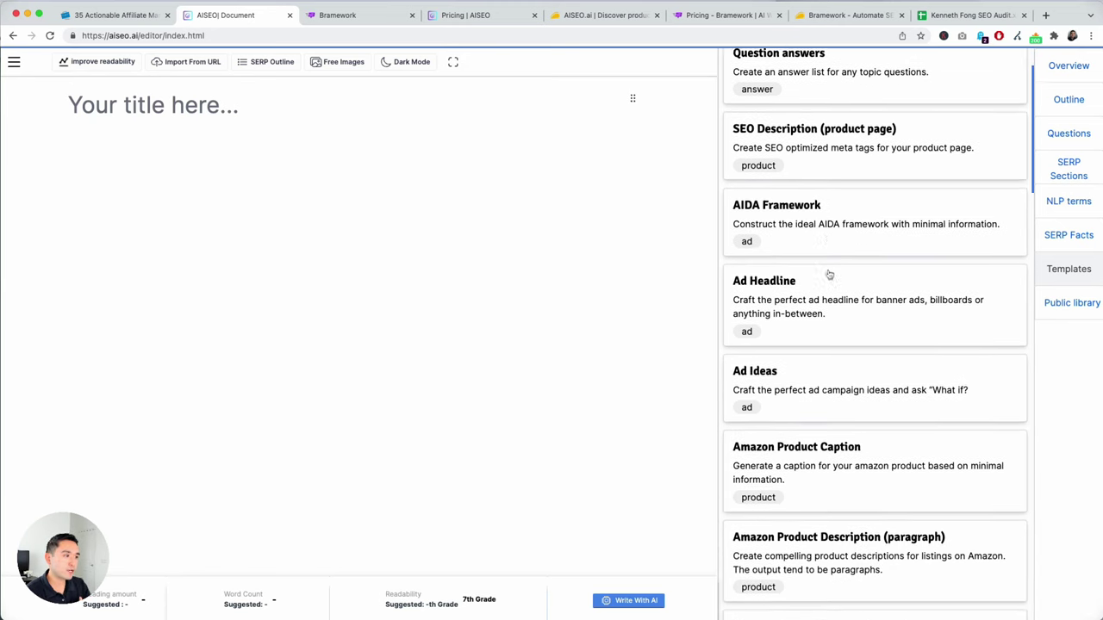
scroll(802, 315, down, 7)
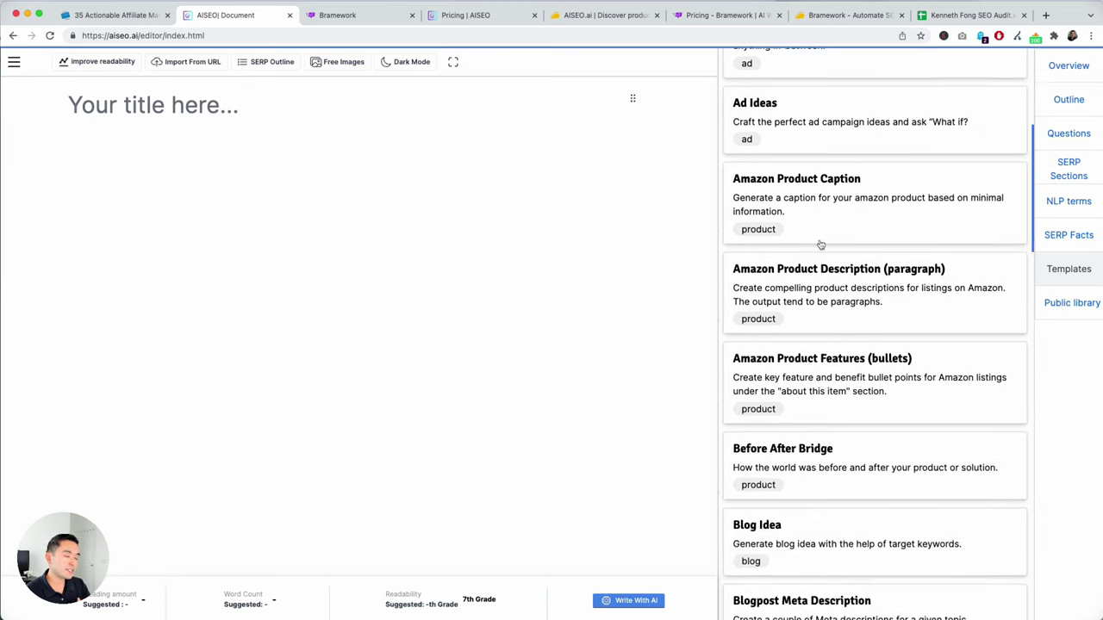
scroll(826, 242, down, 5)
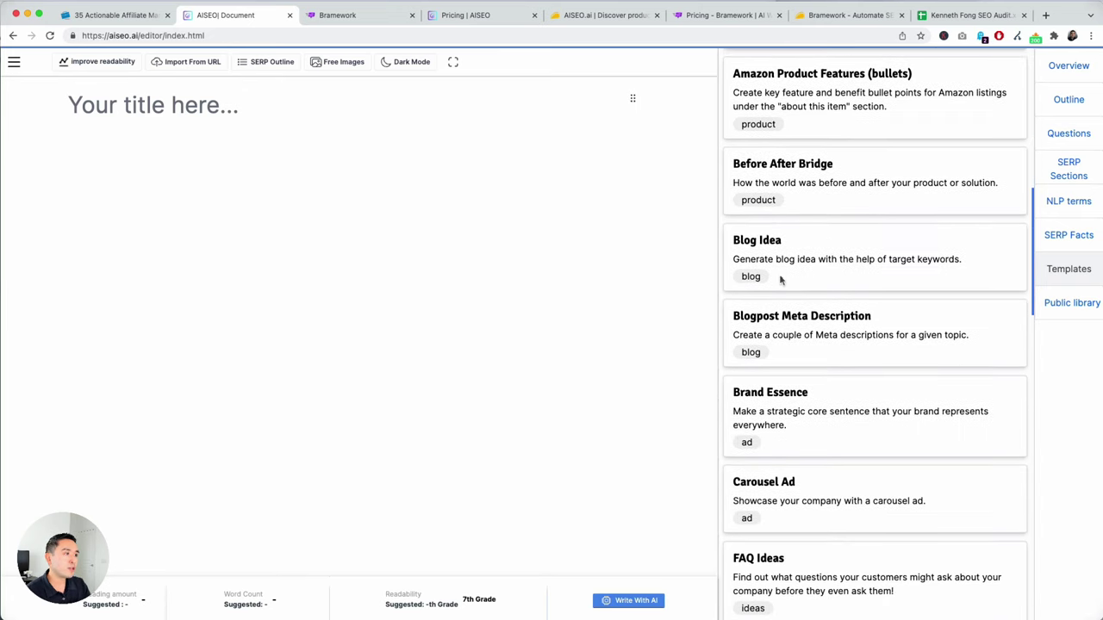
scroll(827, 317, down, 4)
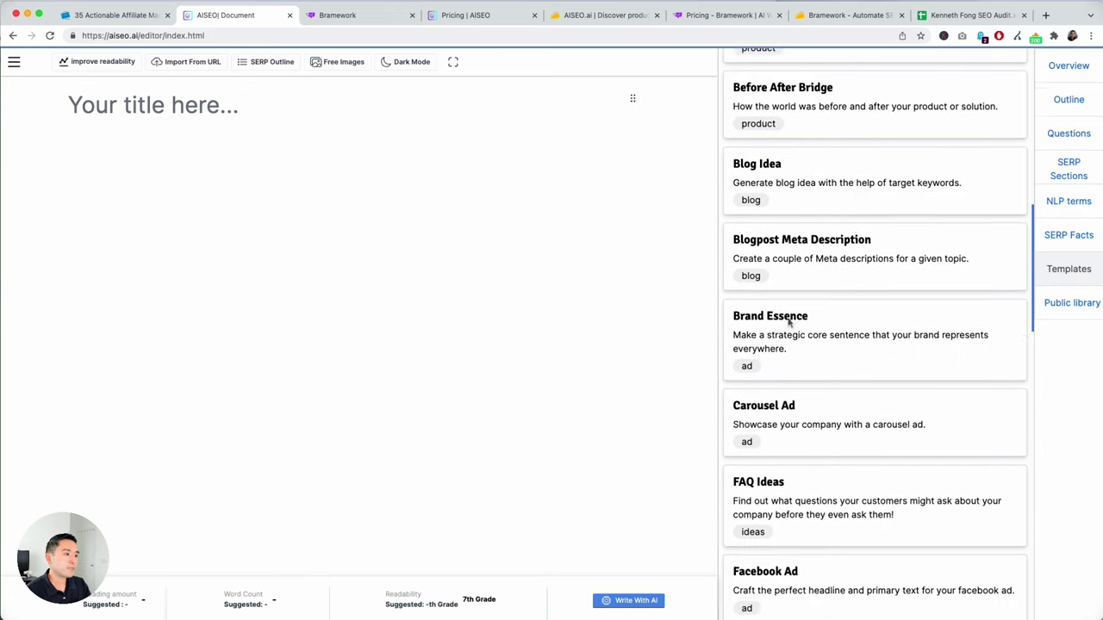
scroll(870, 327, down, 2)
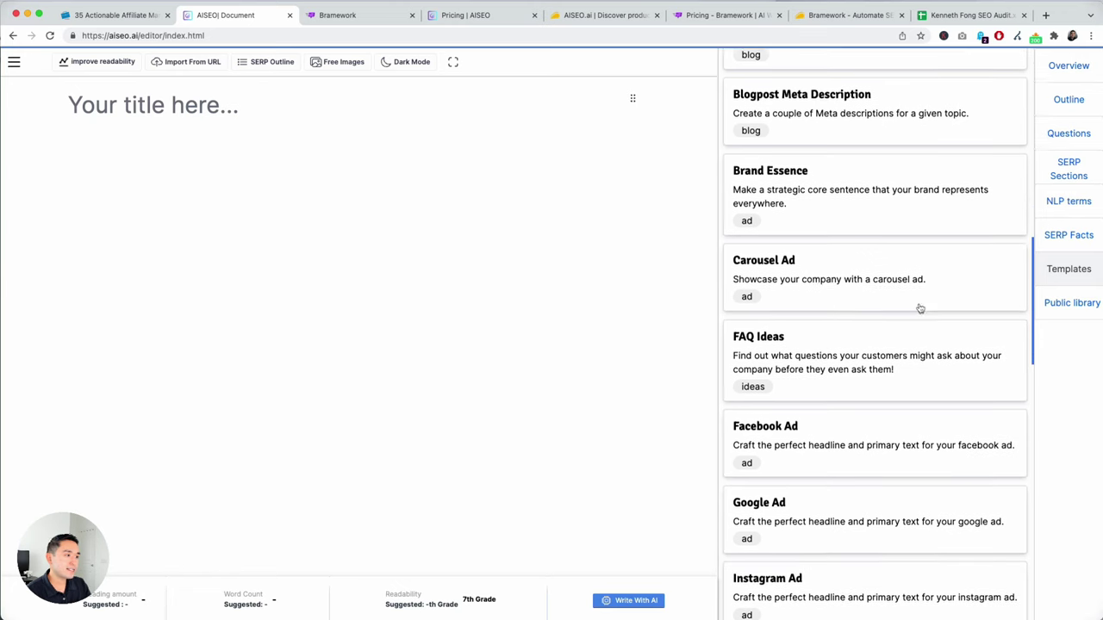
scroll(836, 328, down, 7)
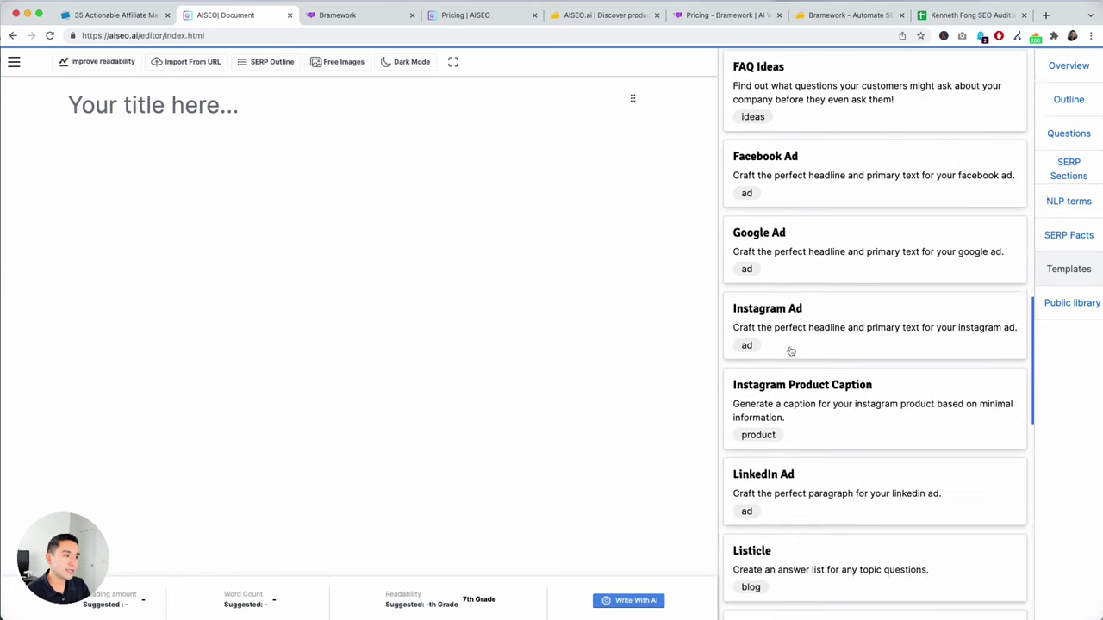
scroll(831, 335, down, 10)
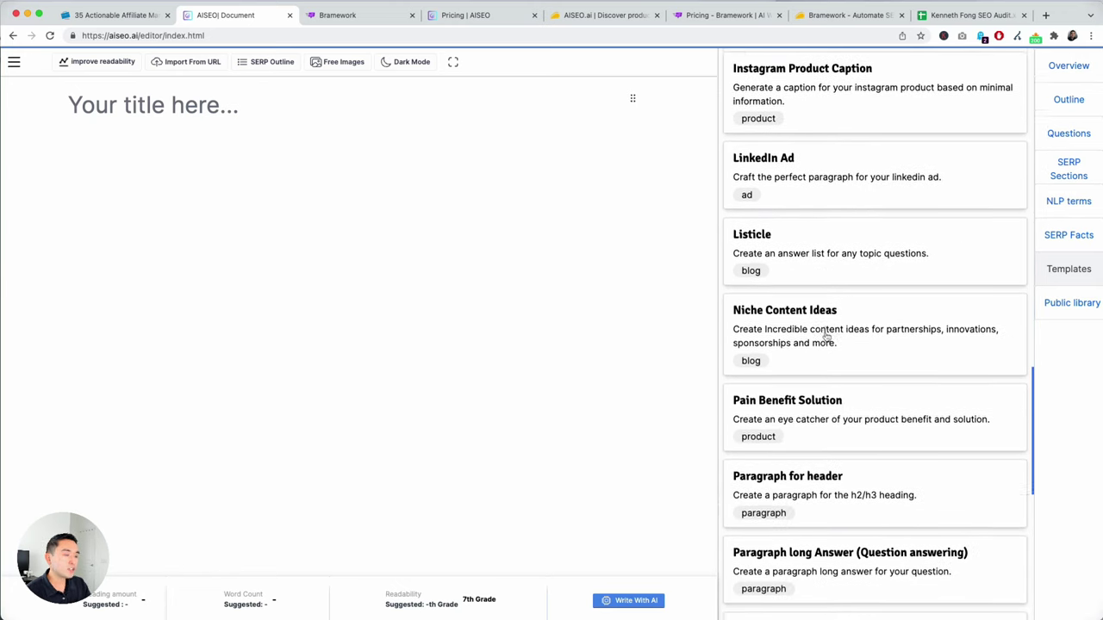
scroll(815, 320, down, 7)
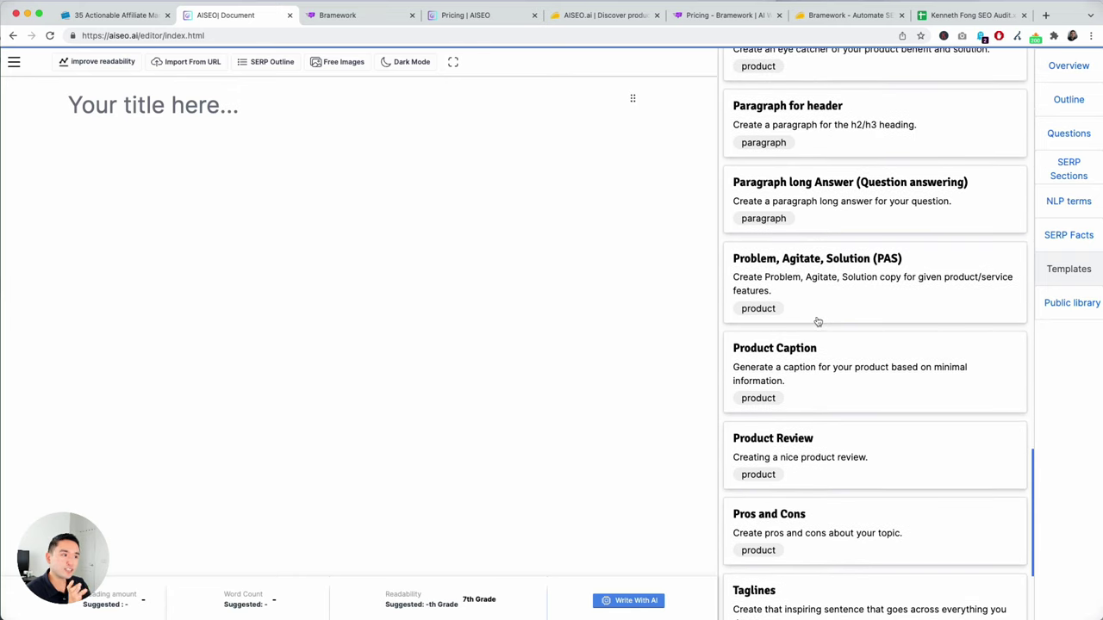
scroll(818, 321, down, 5)
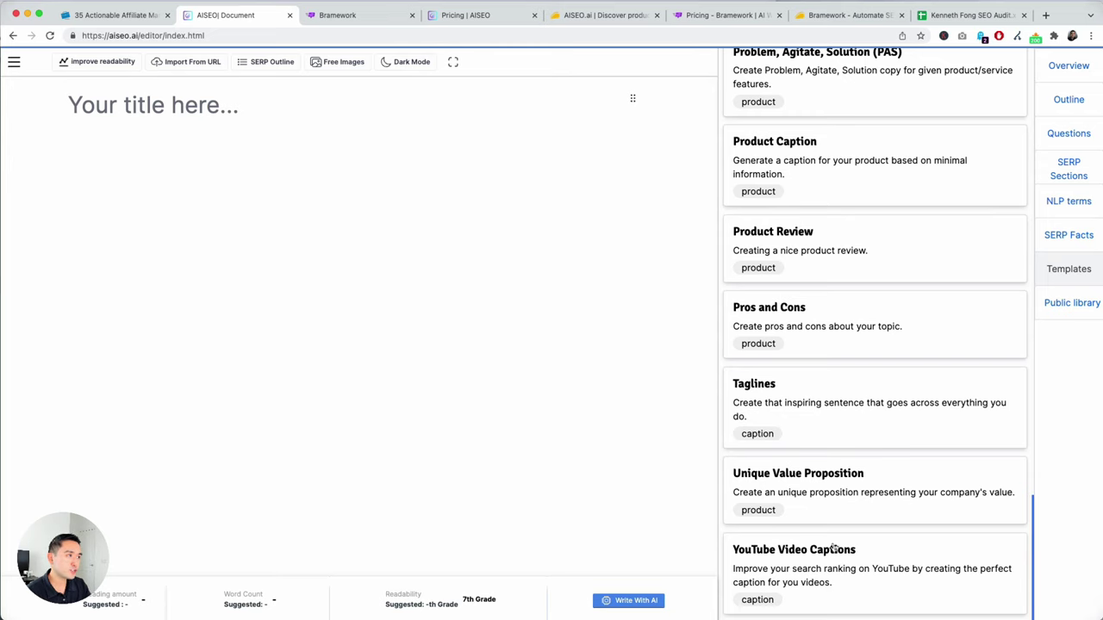
scroll(866, 501, up, 1)
scroll(866, 501, up, 20)
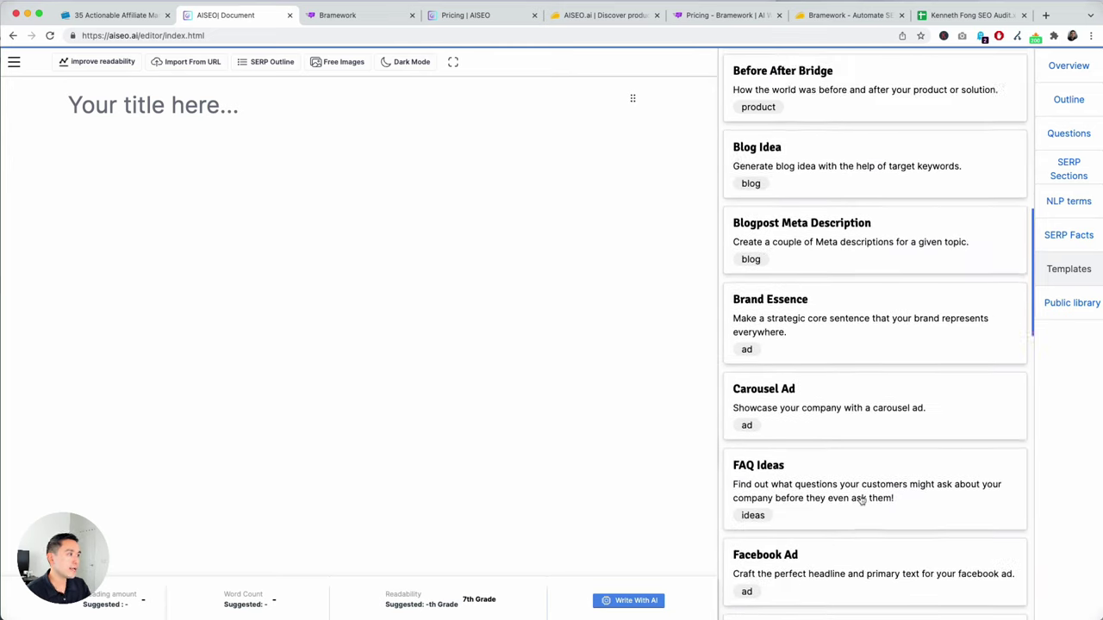
scroll(860, 499, up, 5)
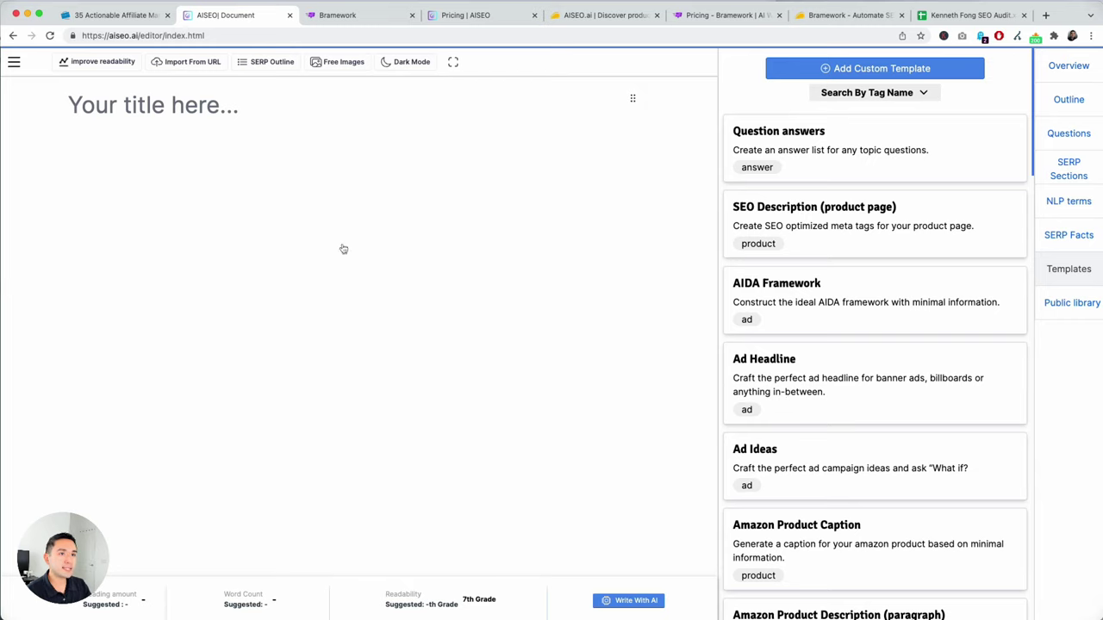
Place the cursor in the empty title and body, then open the AIDA Framework form
click(195, 110)
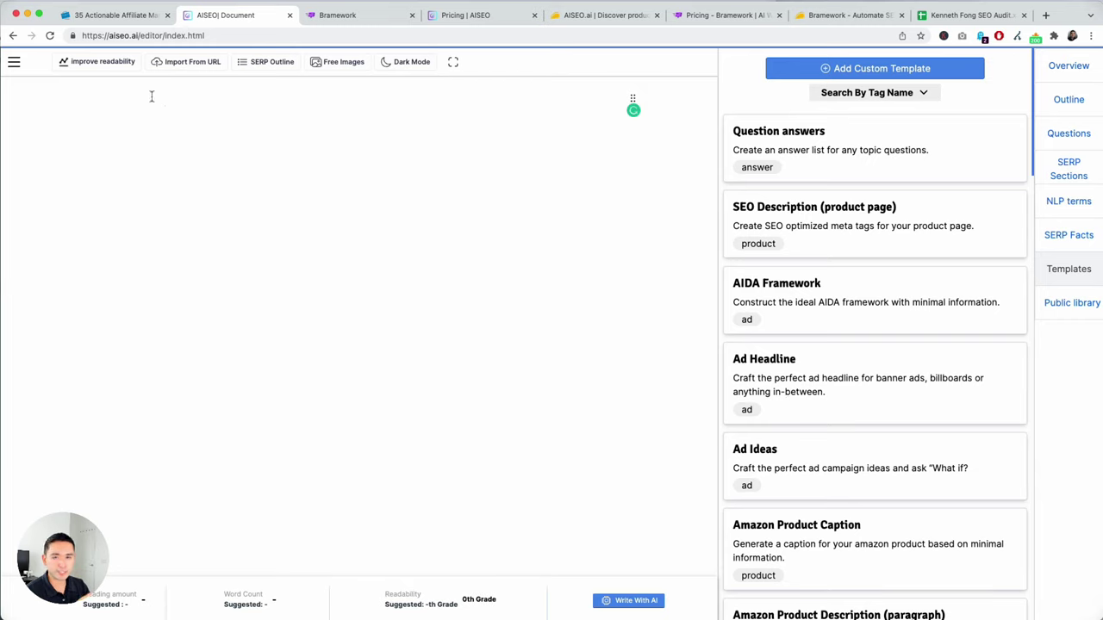
click(201, 158)
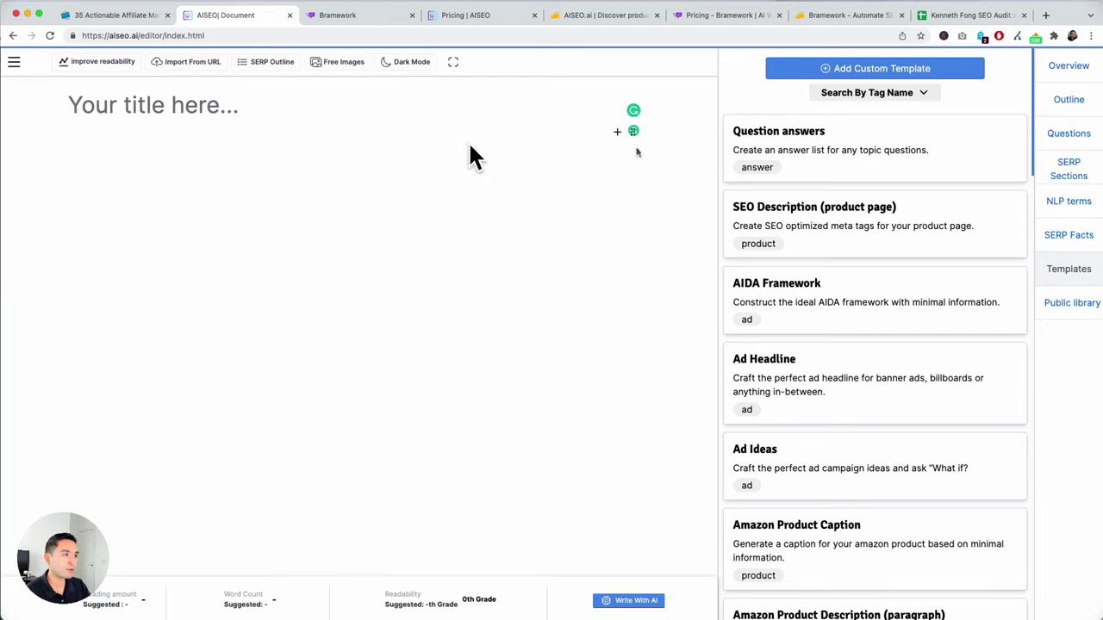
click(793, 293)
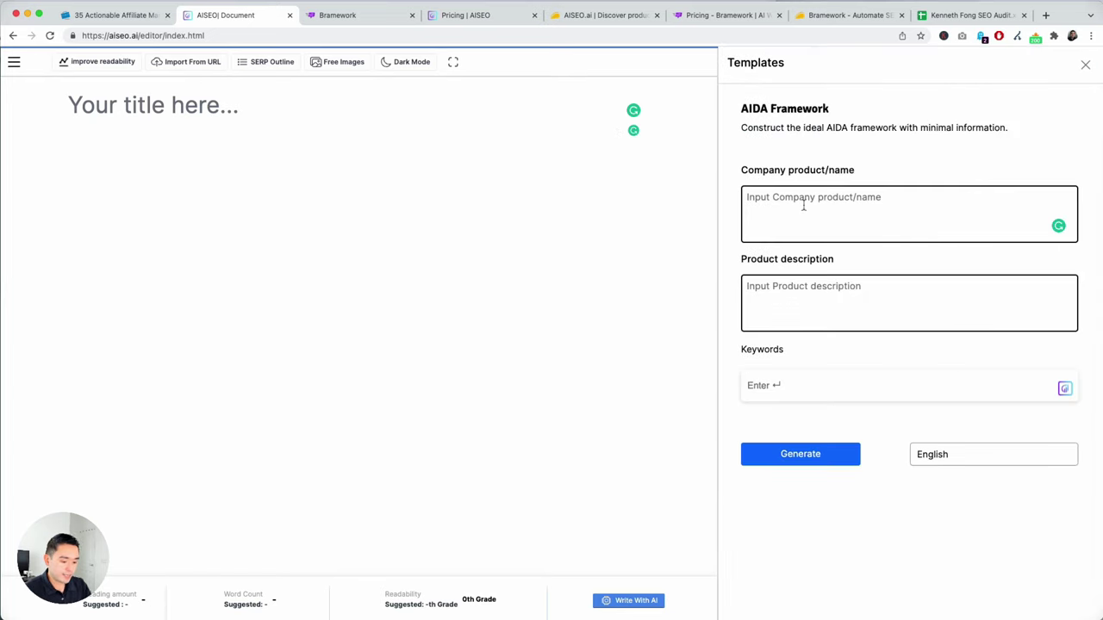
Fill Company name, Product description and Keywords with 'affiliate marketing' and generate AIDA copy
text(affiliate ma)
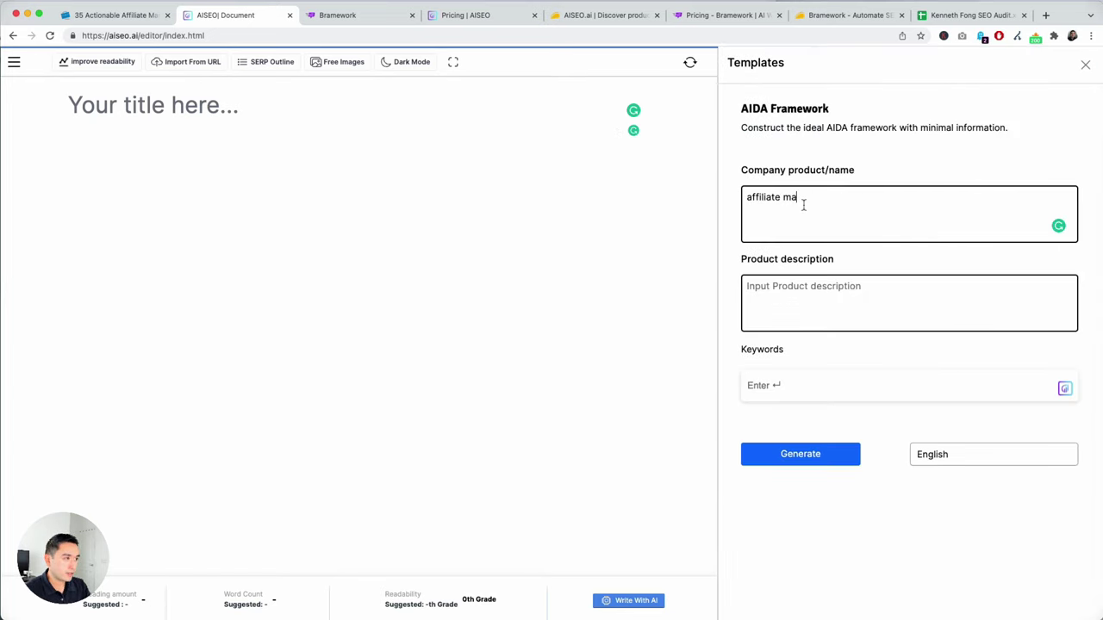
text(tkrke)
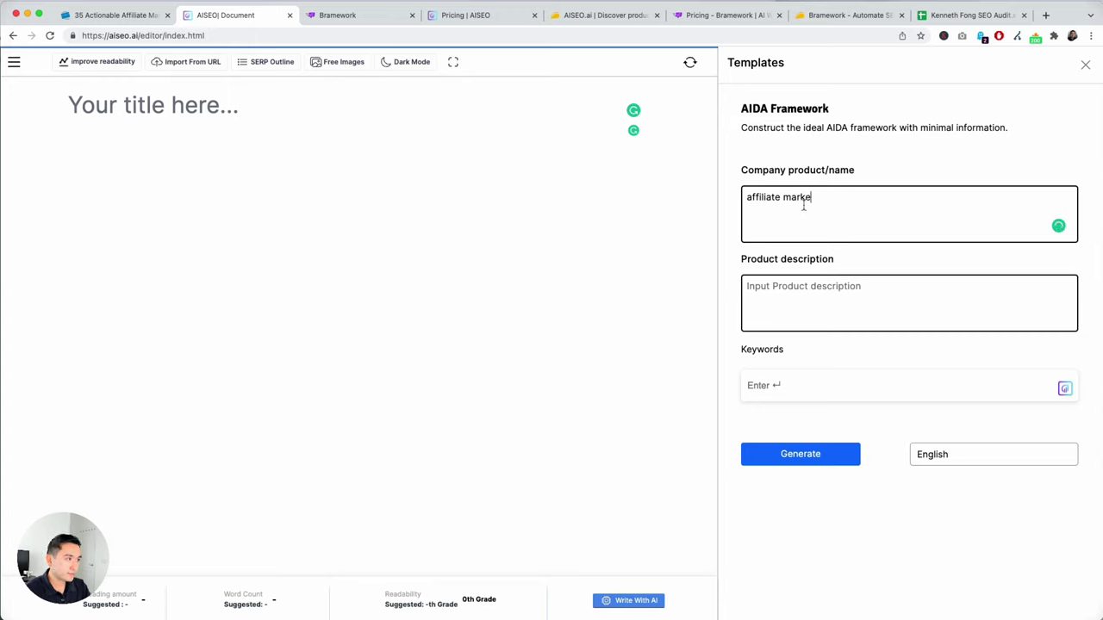
text(ting)
key(ctrl+a)
key(ctrl+c)
click(819, 303)
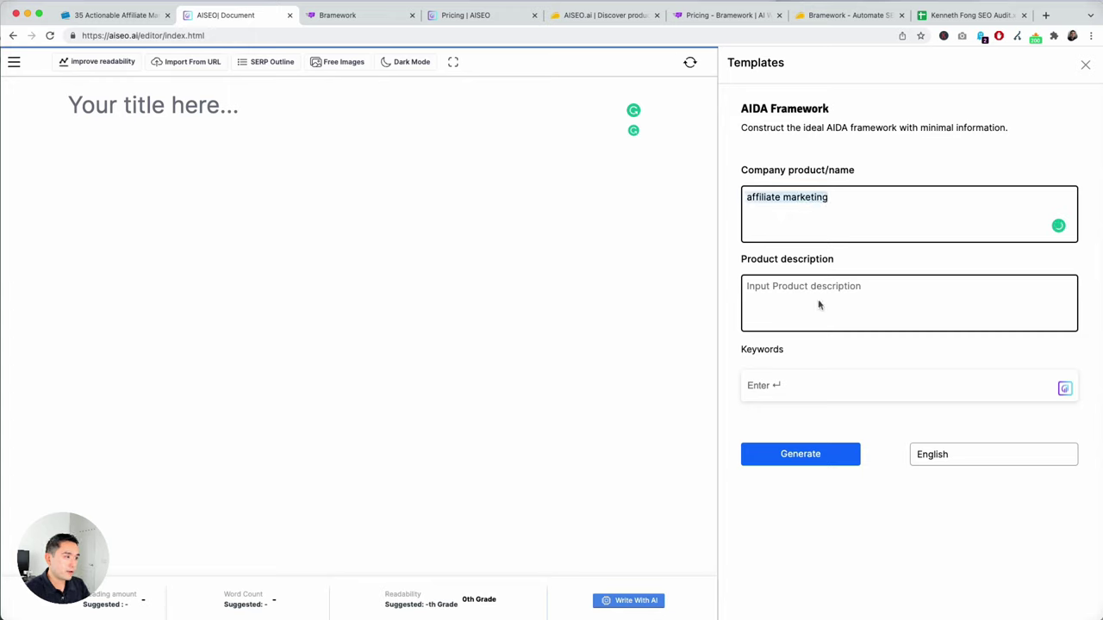
key(ctrl+v)
click(797, 389)
key(ctrl+v)
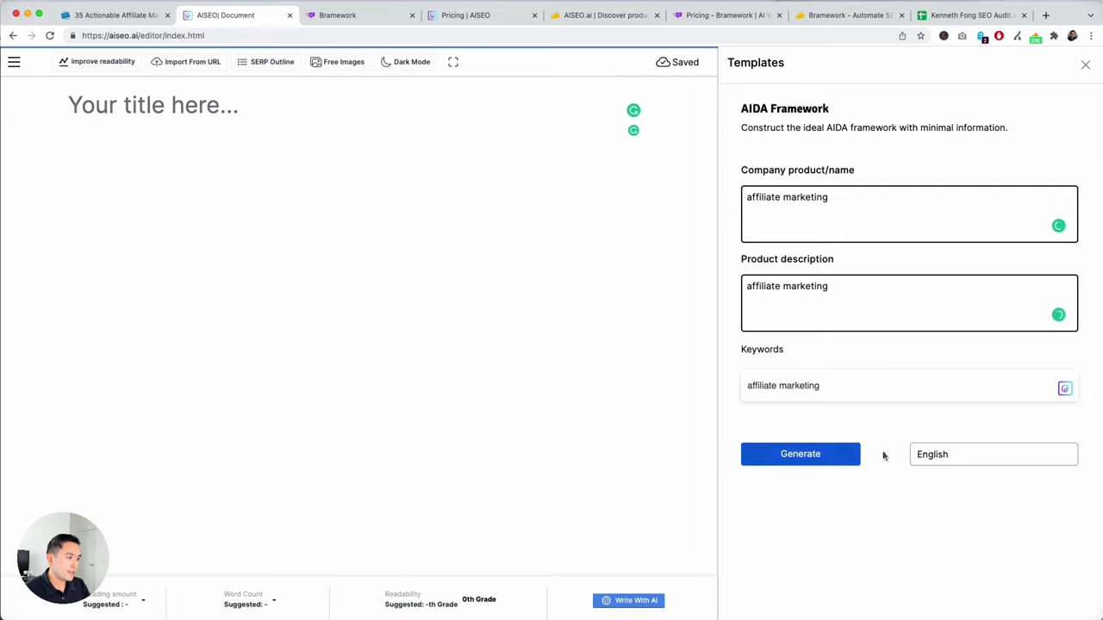
click(952, 454)
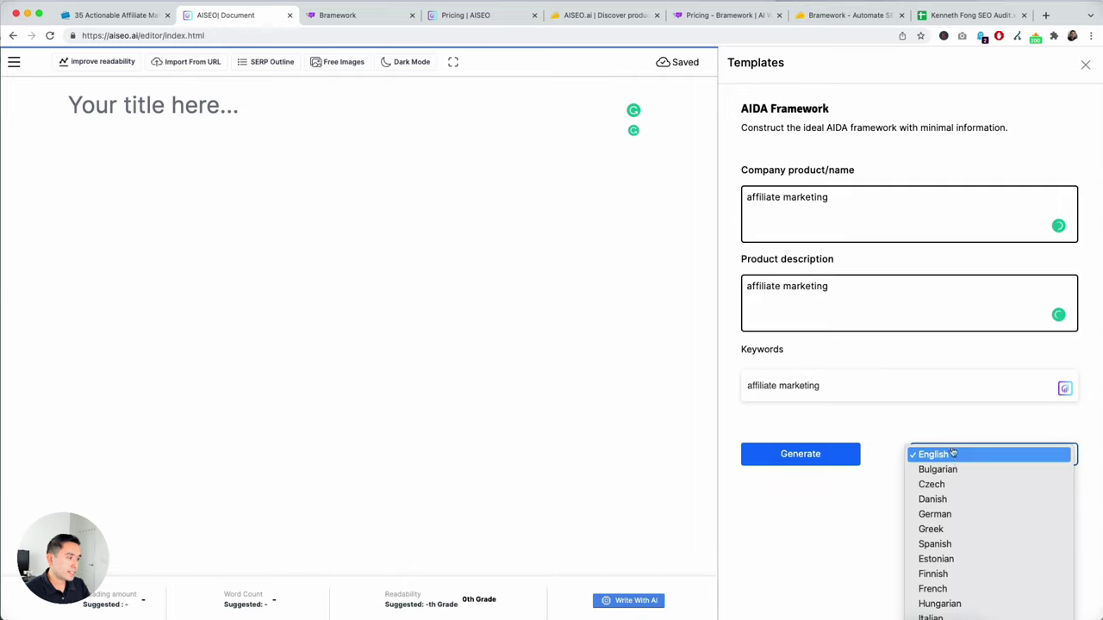
click(792, 459)
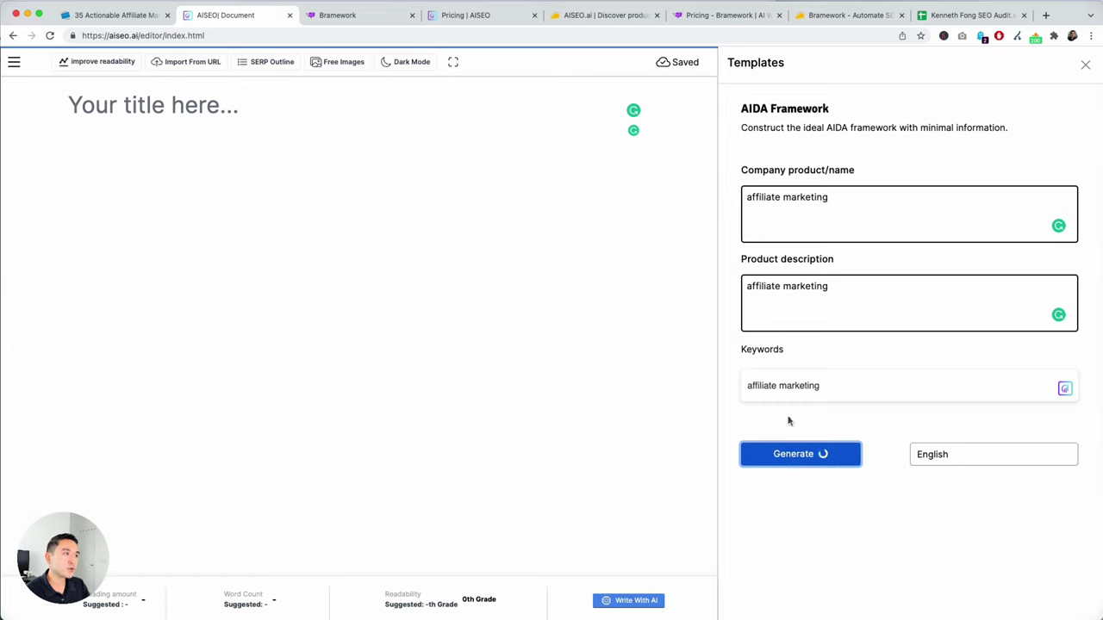
Scroll through the two generated AIDA drafts, highlighting passages in each
scroll(812, 406, down, 2)
scroll(823, 416, down, 3)
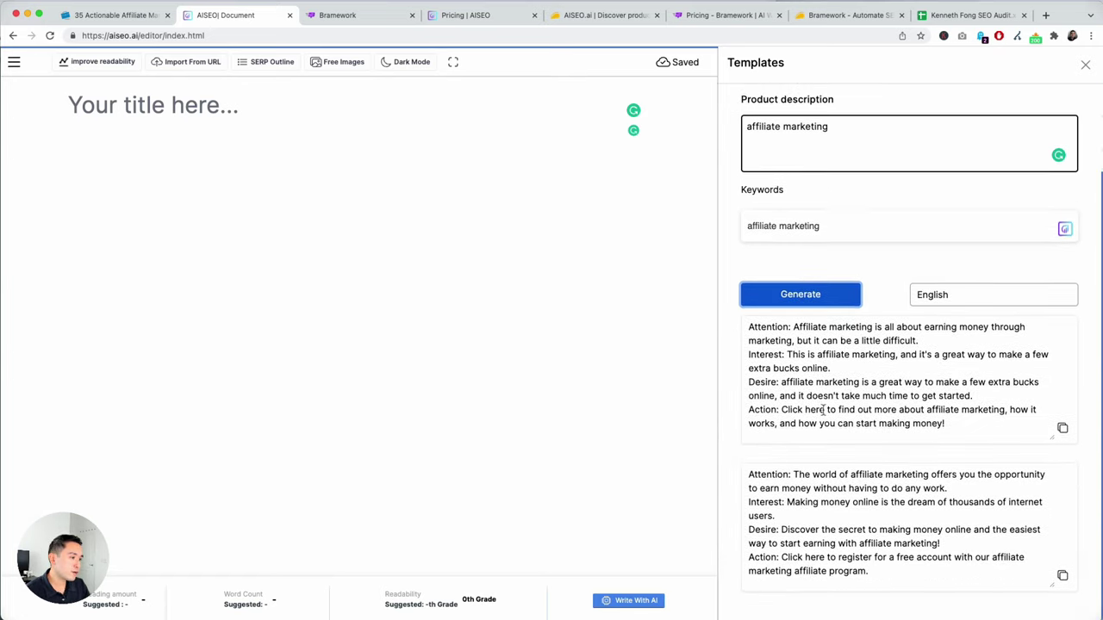
drag(790, 330, 971, 337)
drag(814, 352, 903, 378)
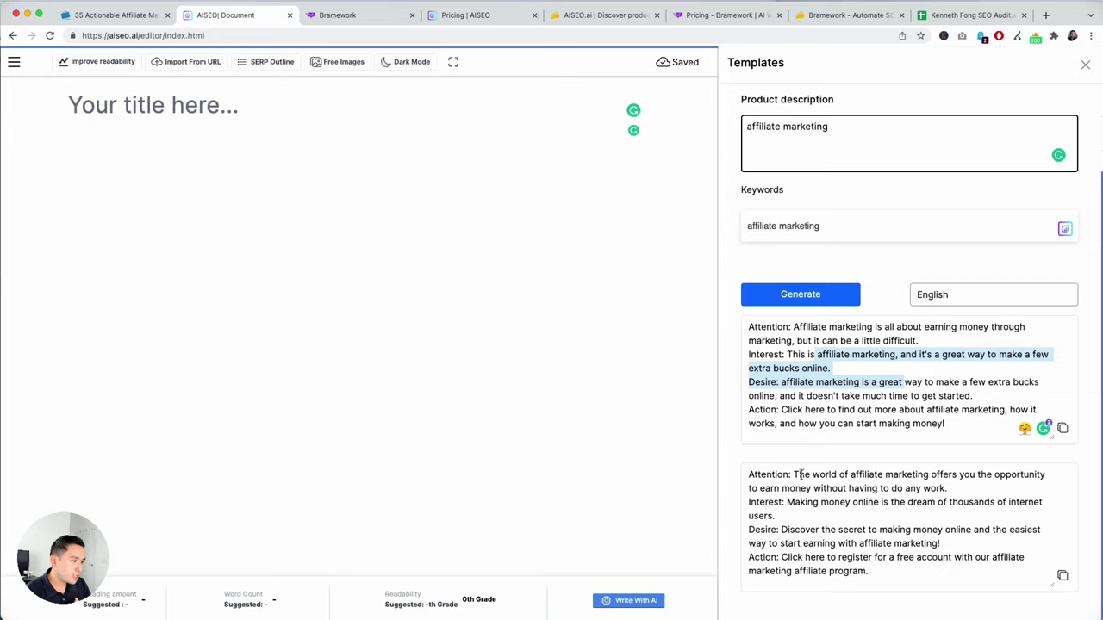
drag(800, 475, 922, 488)
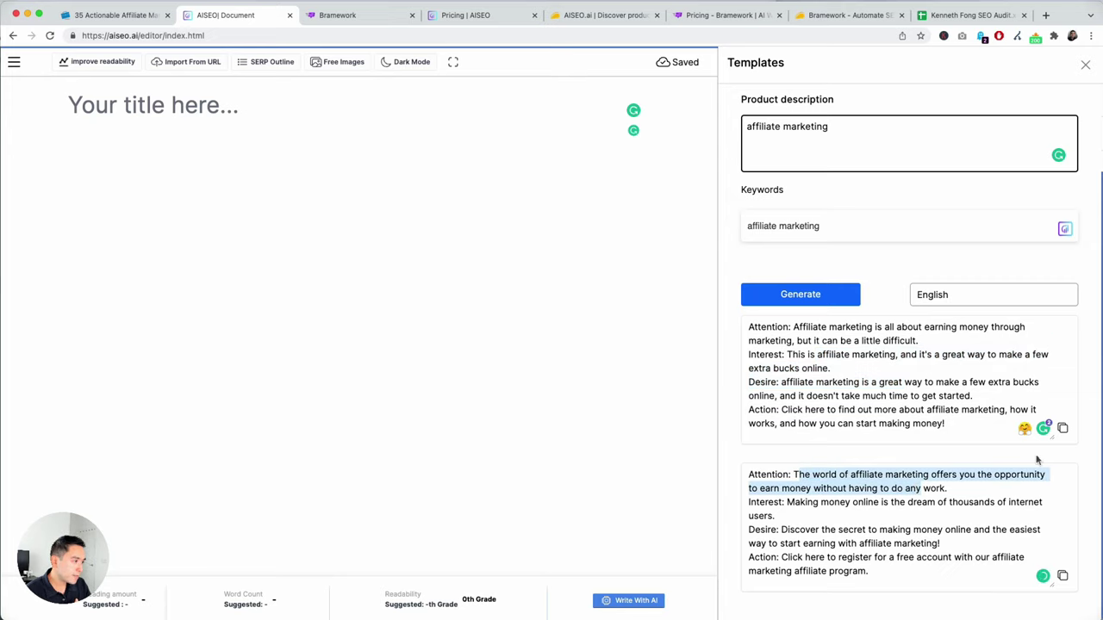
Insert the first AIDA draft as four paragraphs, bringing the word count to 77
click(1062, 429)
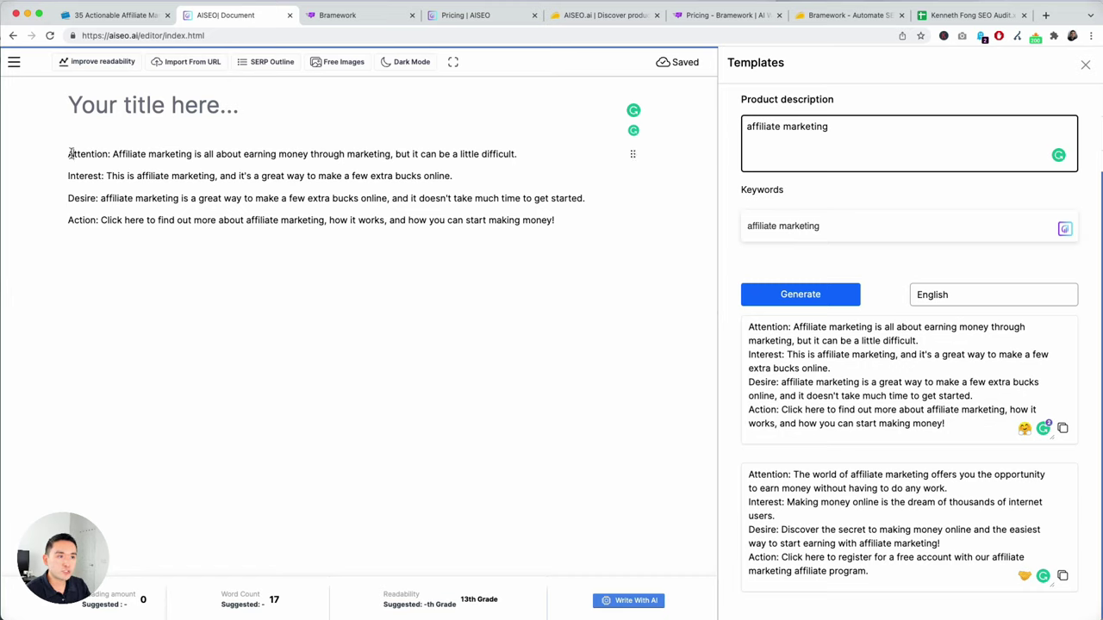
drag(70, 153, 511, 215)
click(557, 221)
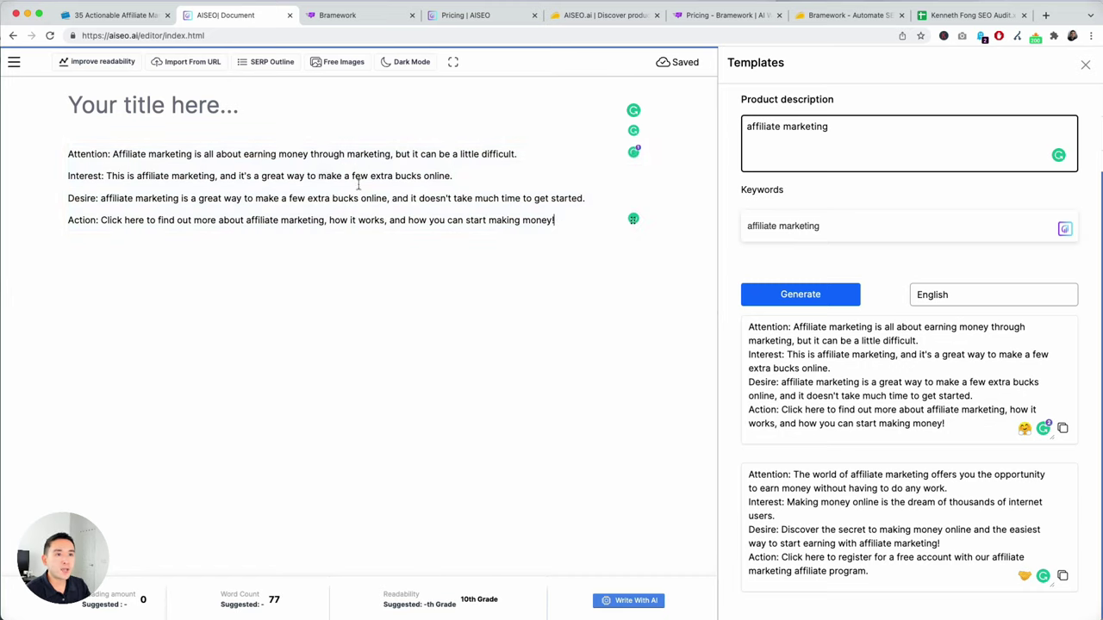
drag(113, 154, 246, 154)
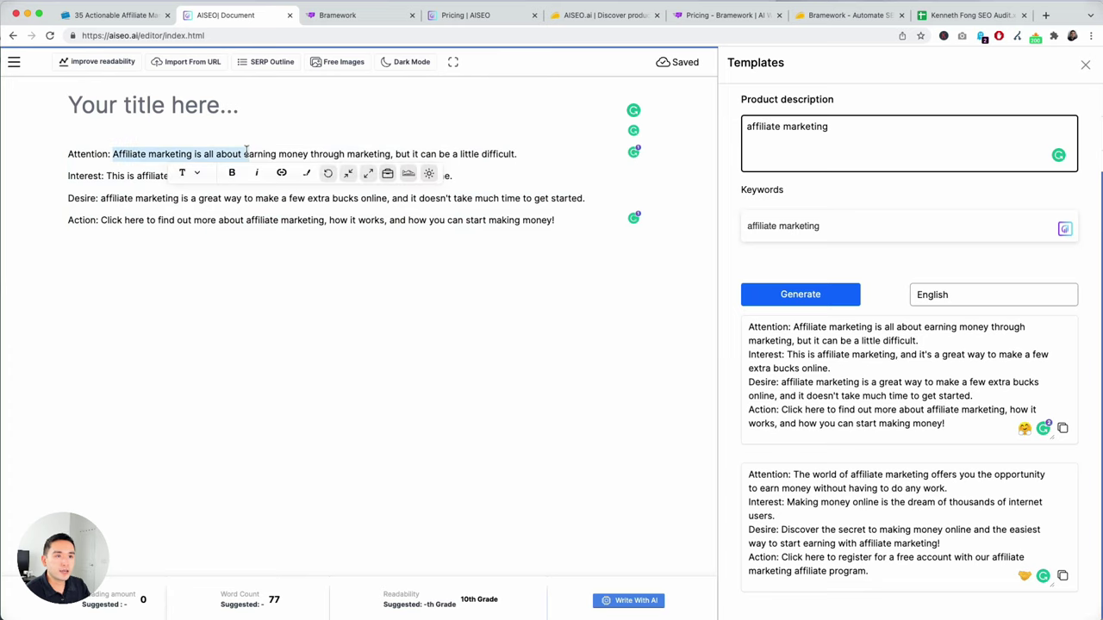
click(184, 172)
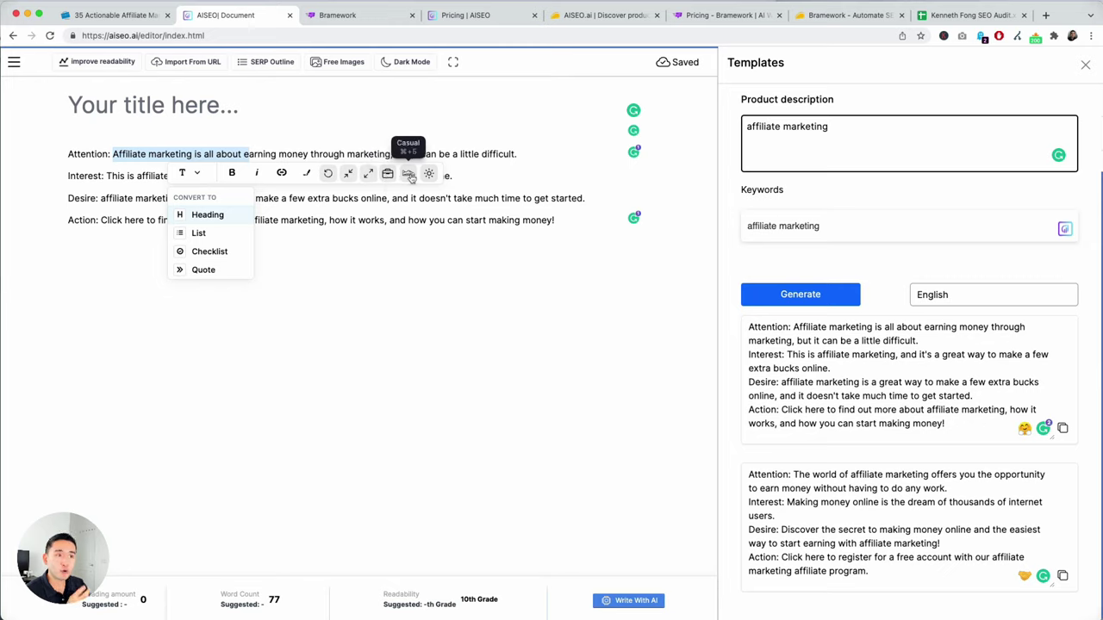
click(493, 178)
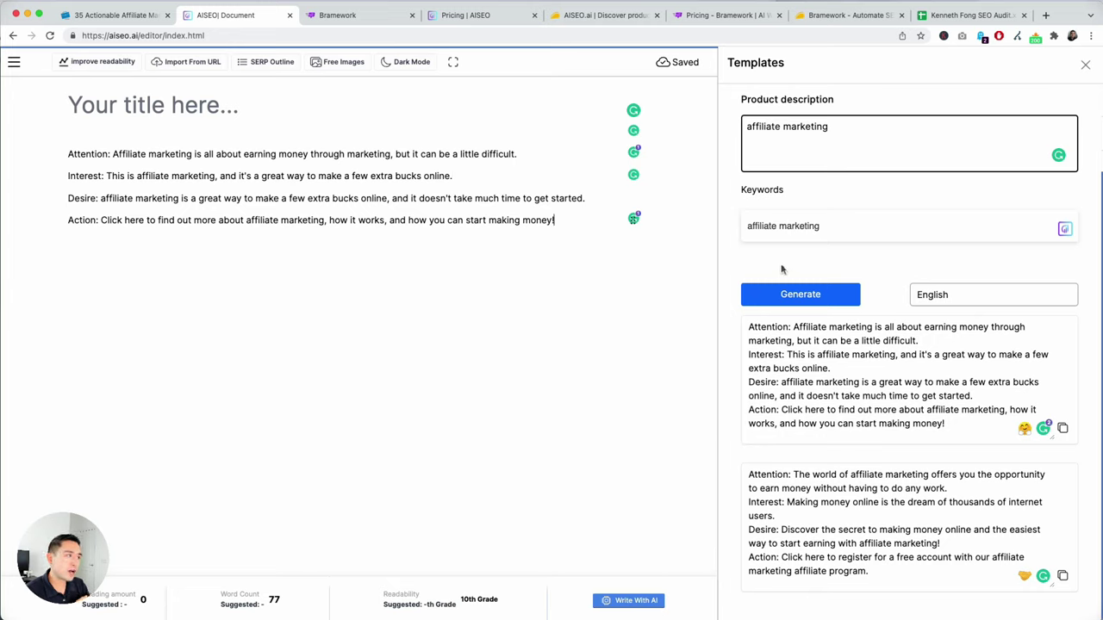
Generate article questions and add the first two as headings below the AIDA paragraphs
click(1084, 67)
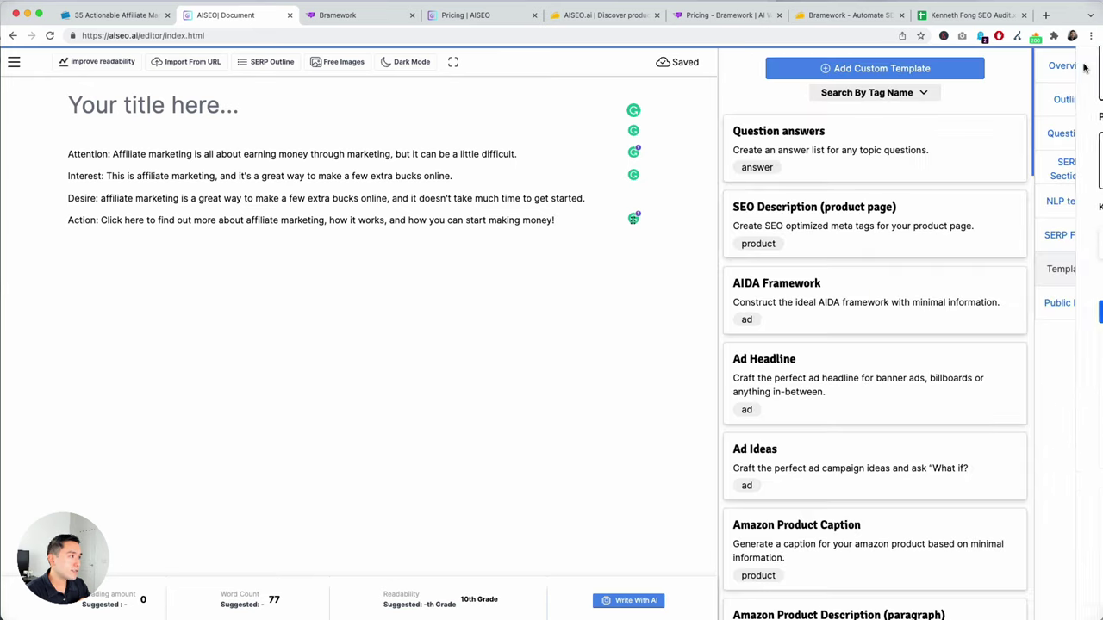
click(1067, 68)
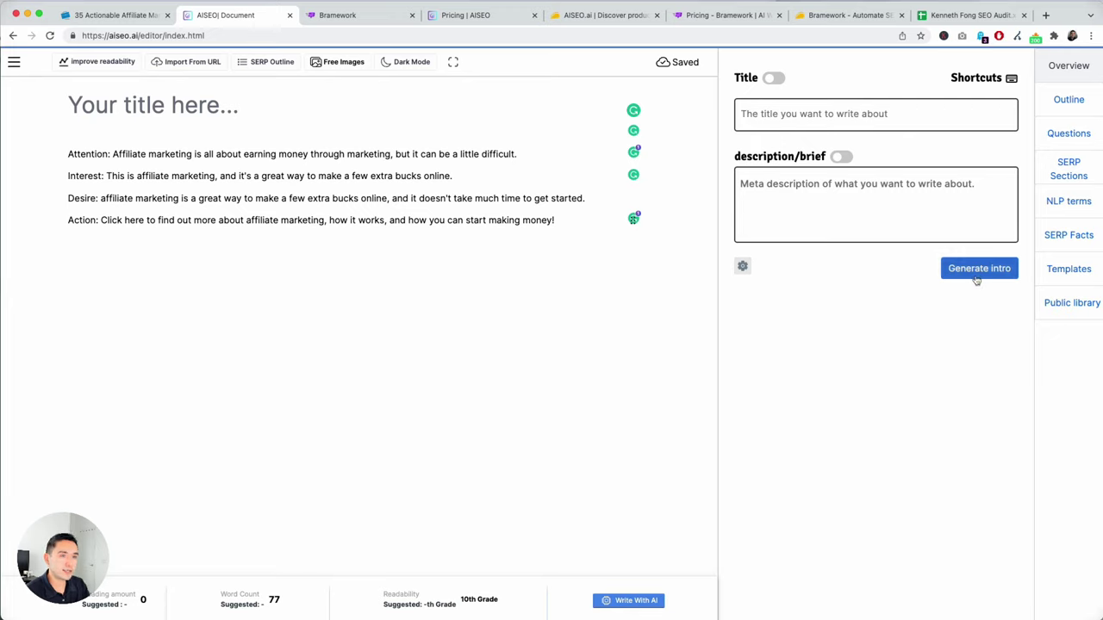
click(1069, 102)
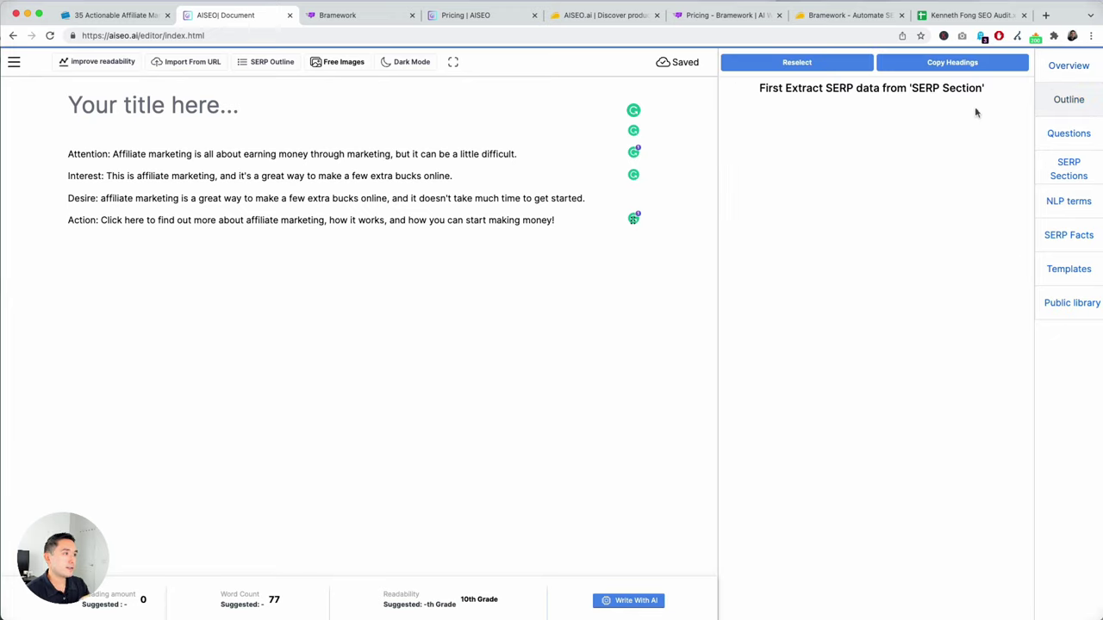
click(1073, 138)
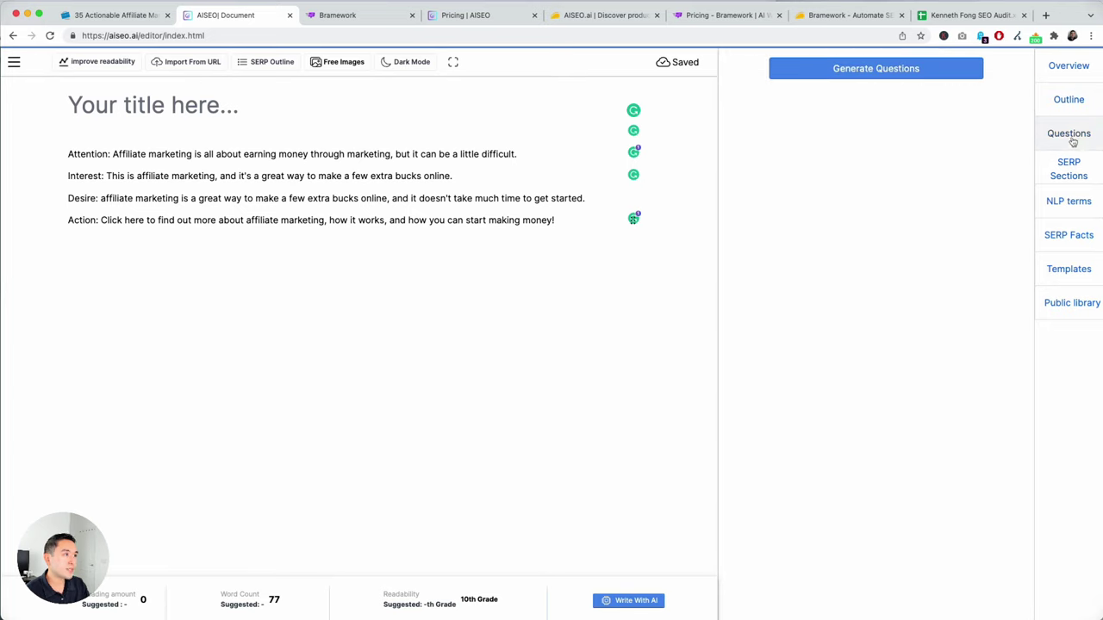
click(881, 77)
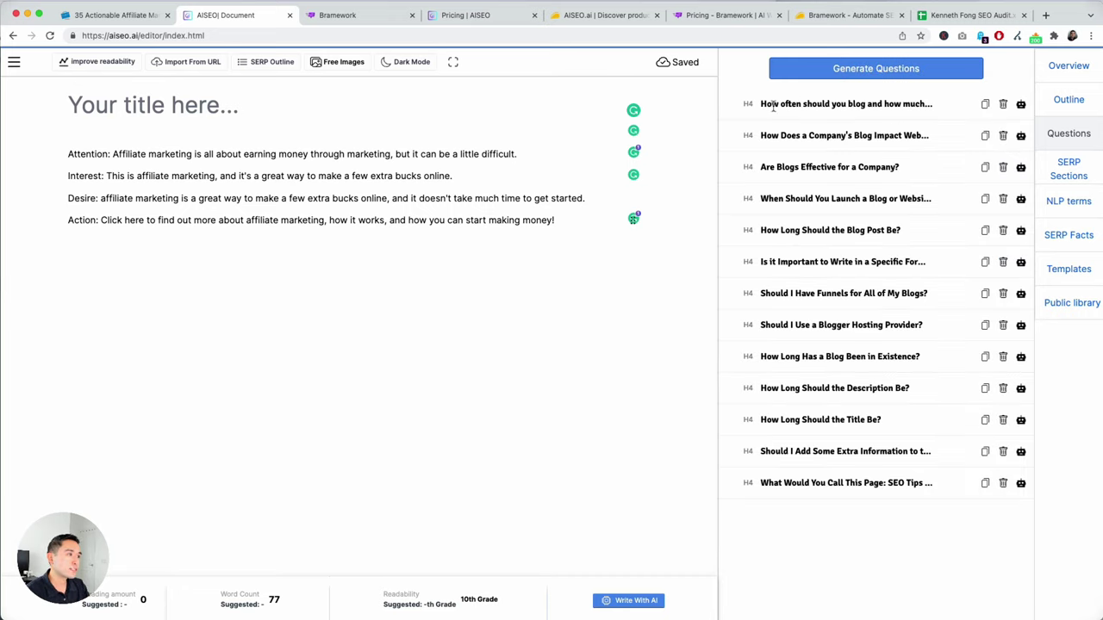
drag(773, 105, 896, 107)
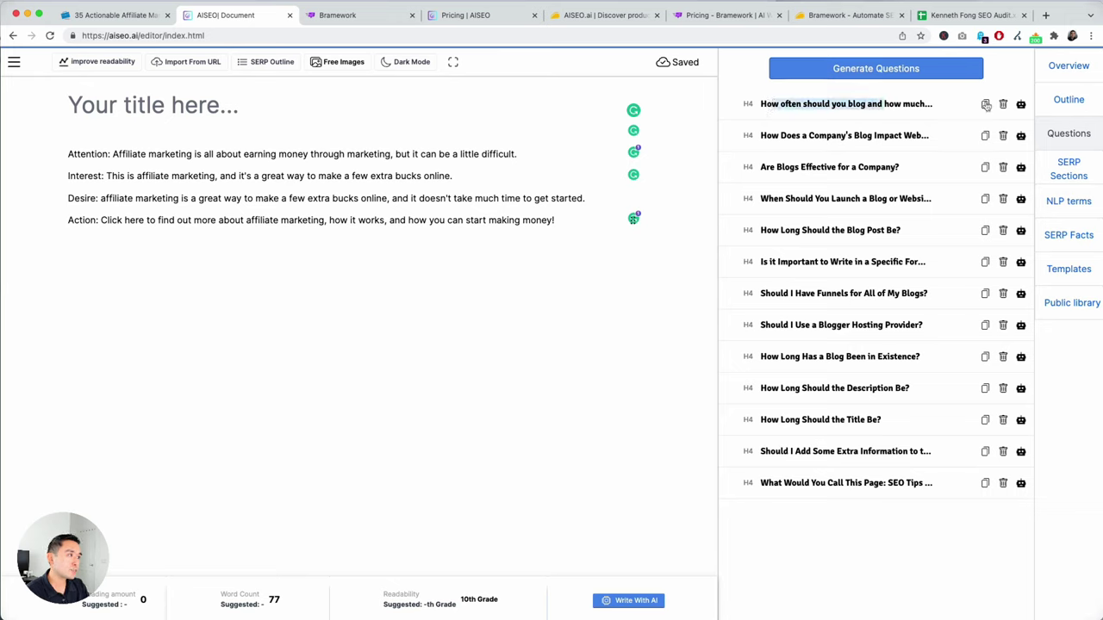
click(986, 105)
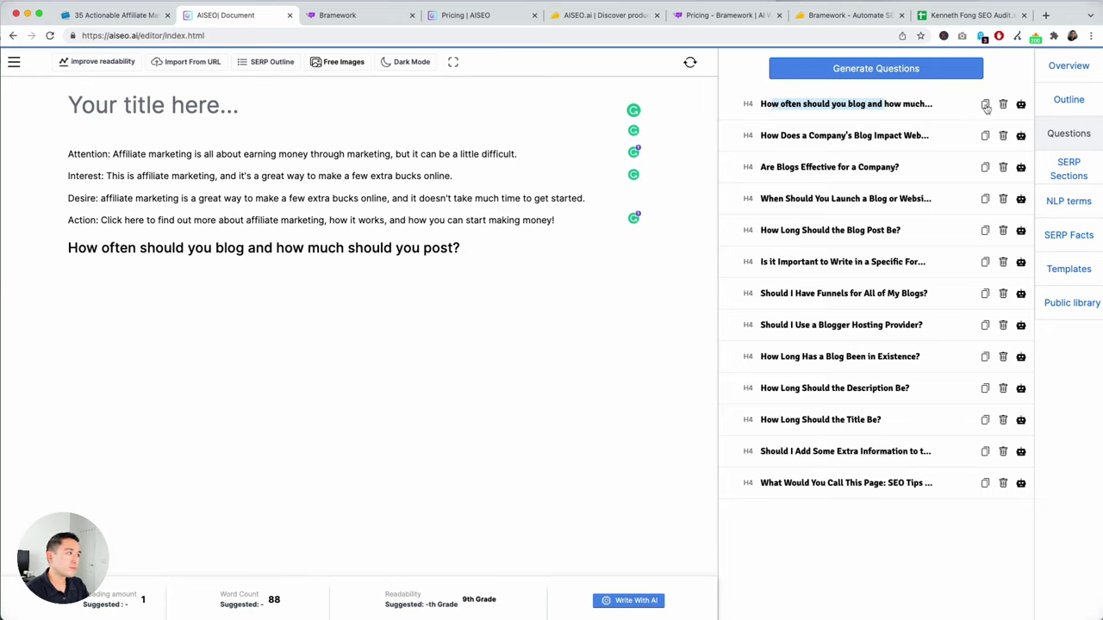
click(985, 136)
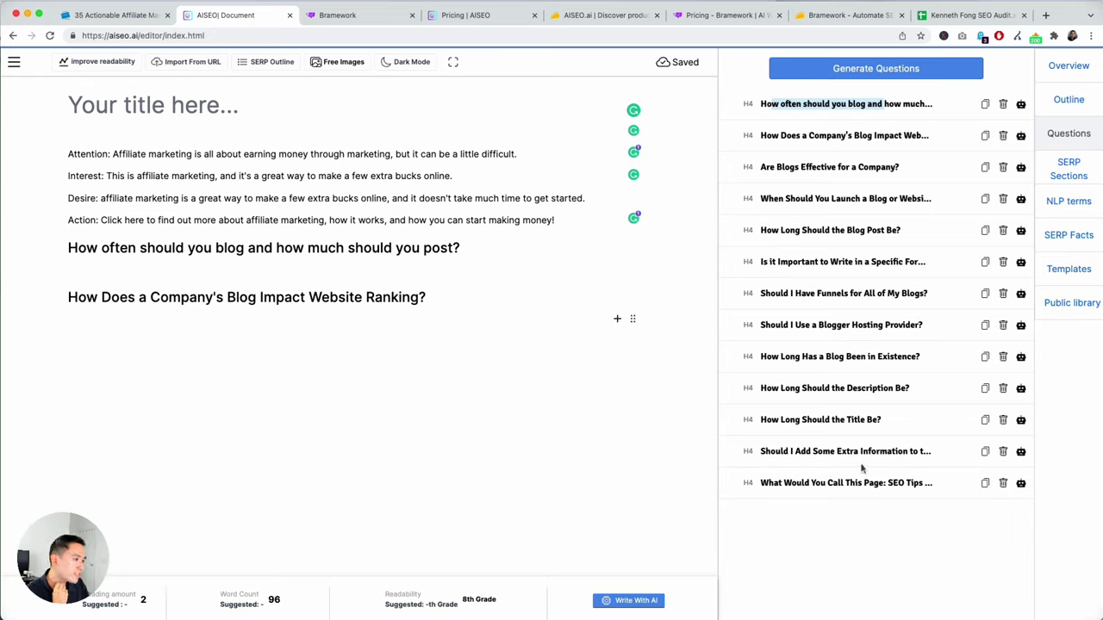
Browse the SERP Sections, NLP terms, SERP Facts, Templates and Public library panels, extracting NLP keywords
click(1063, 170)
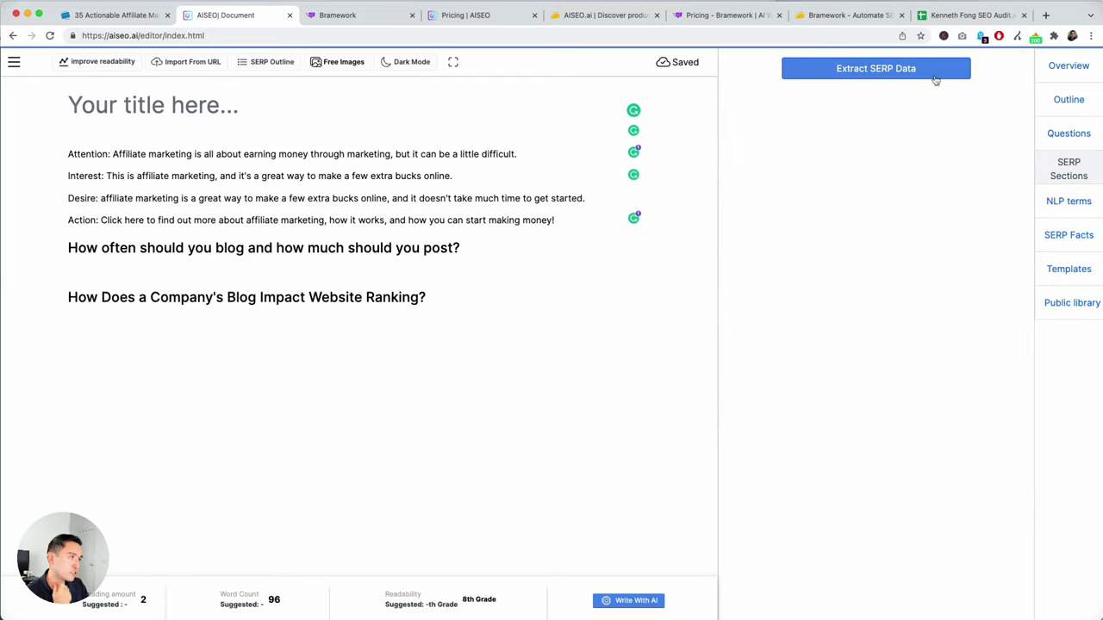
click(1057, 204)
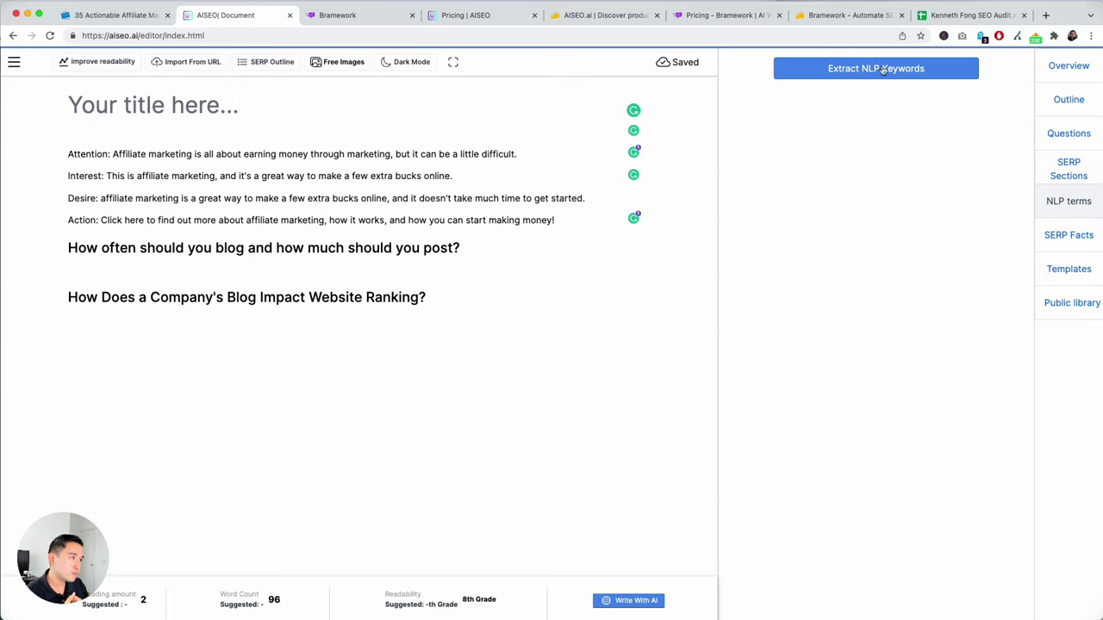
click(882, 71)
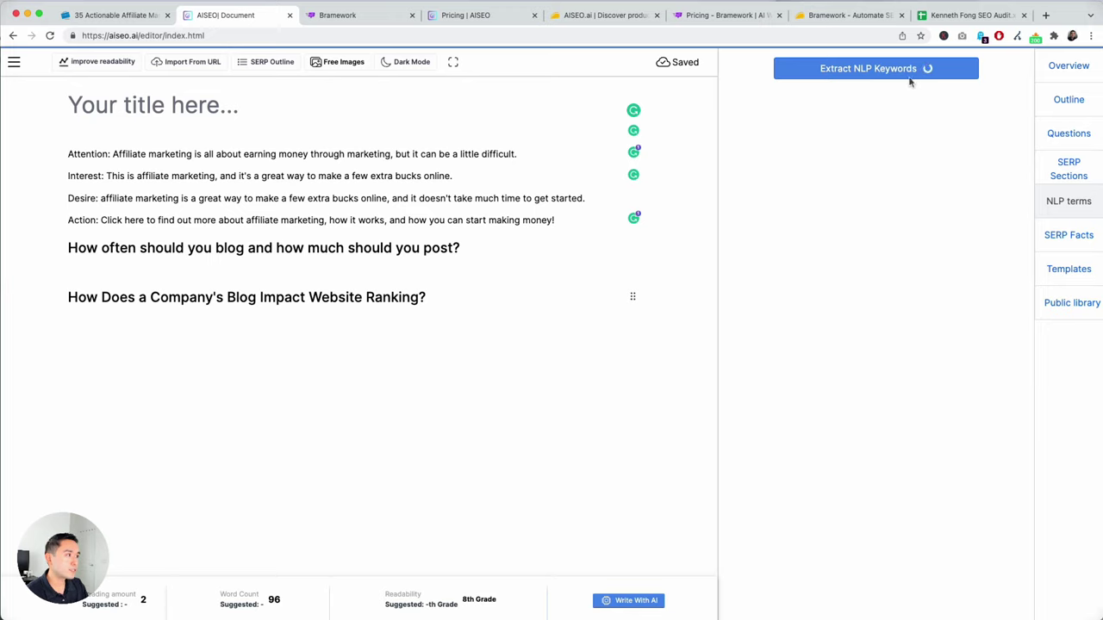
click(1061, 240)
click(1073, 270)
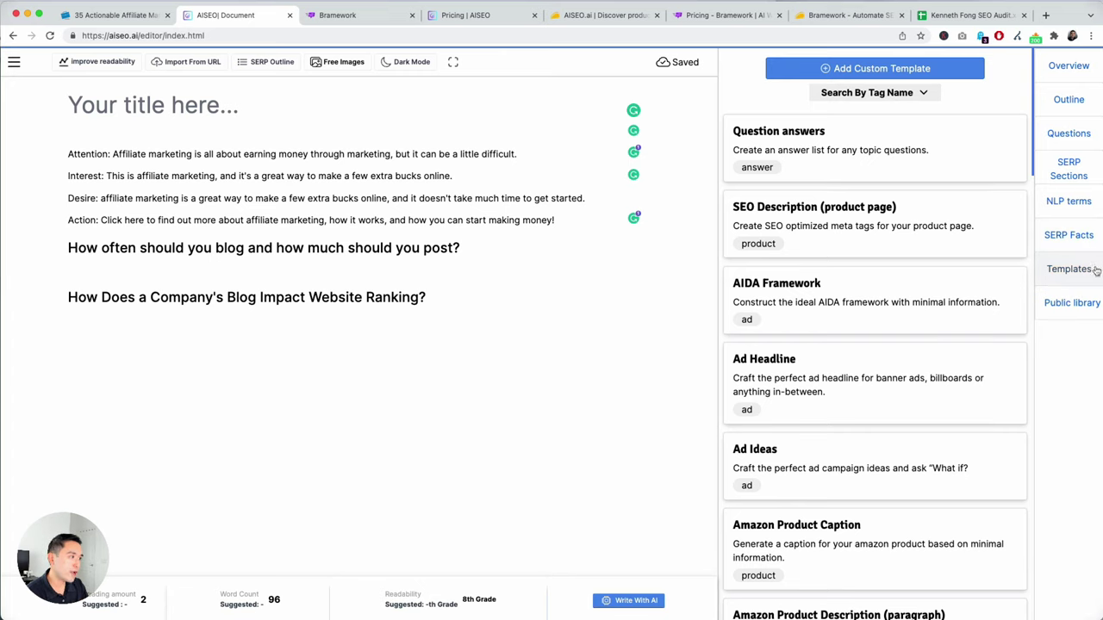
click(1069, 307)
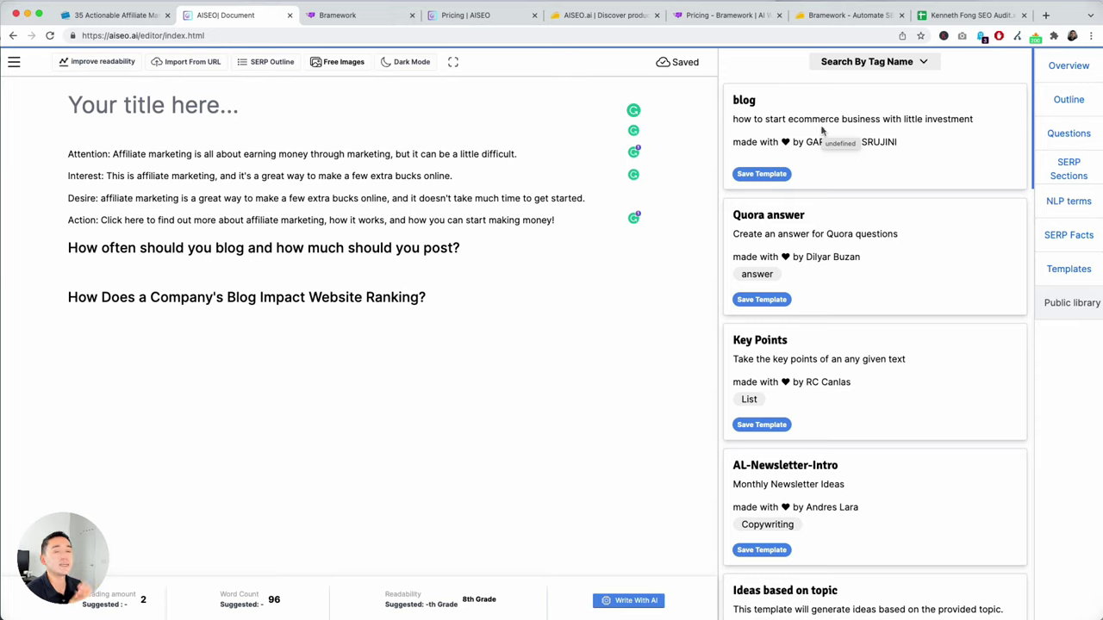
click(1068, 202)
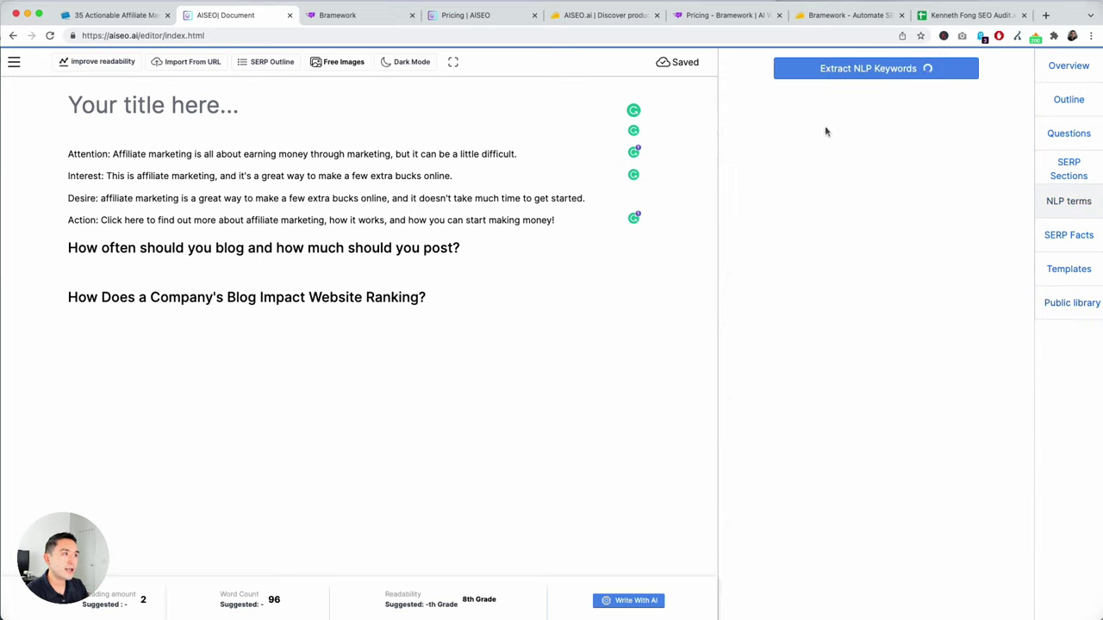
click(16, 63)
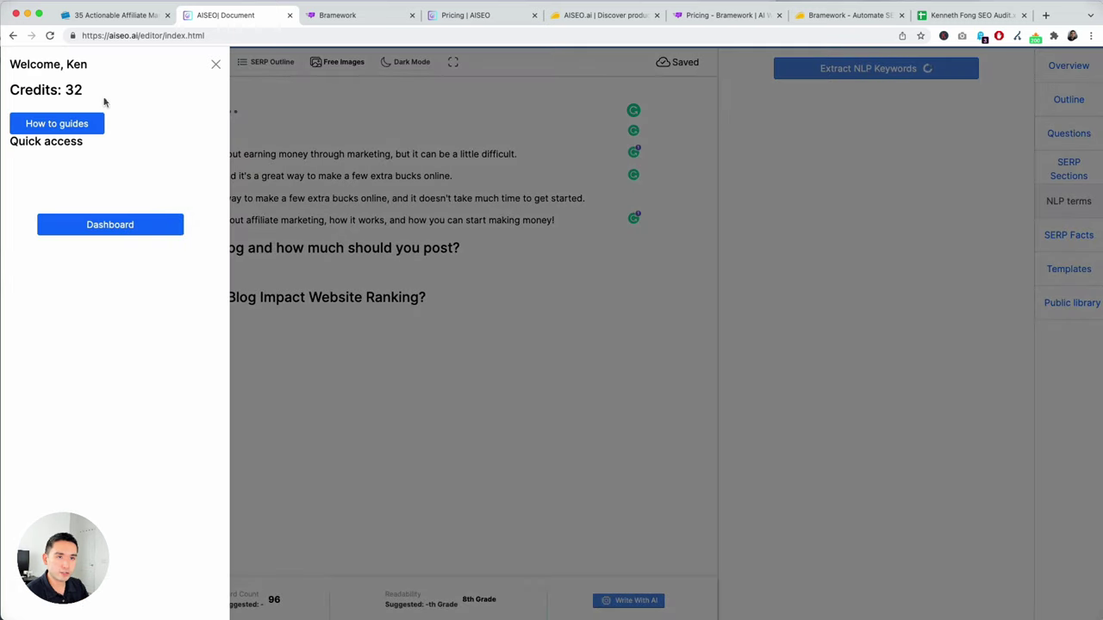
Generate blog titles using 'affiliate marketing' as topic, keyword and meta description
click(106, 230)
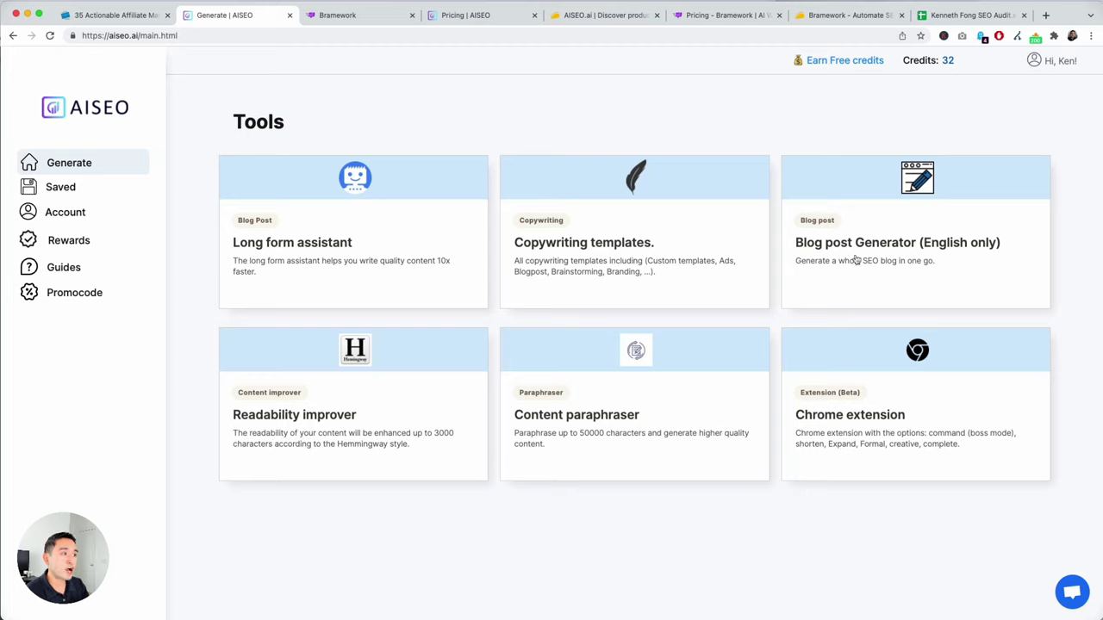
click(885, 256)
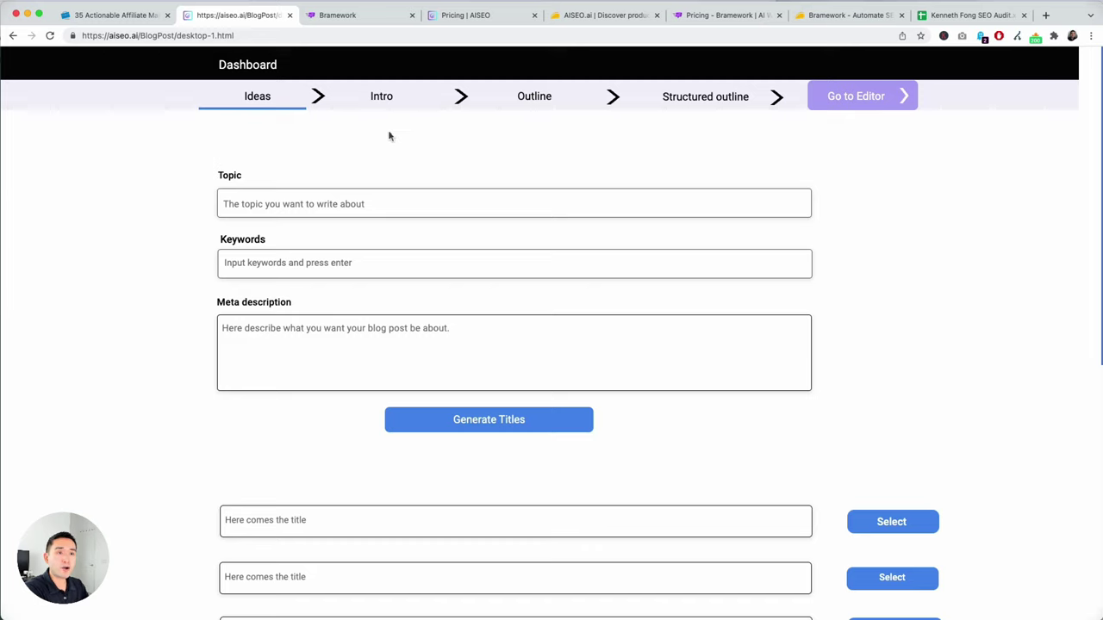
scroll(310, 239, down, 2)
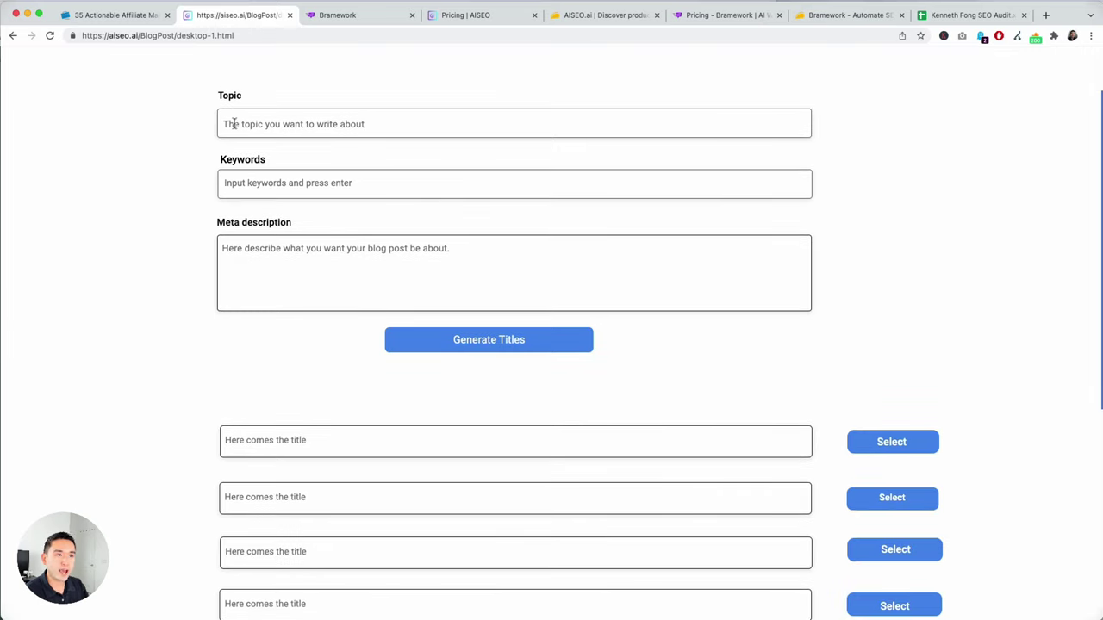
click(317, 125)
text(affiliate marketing)
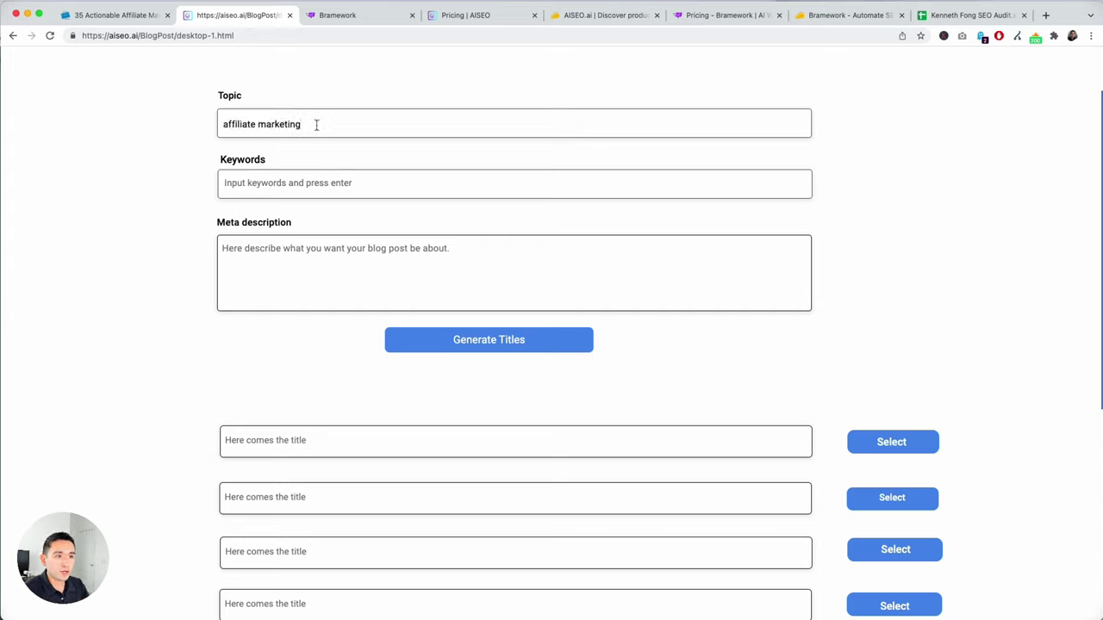
triple_click(316, 125)
key(super+c)
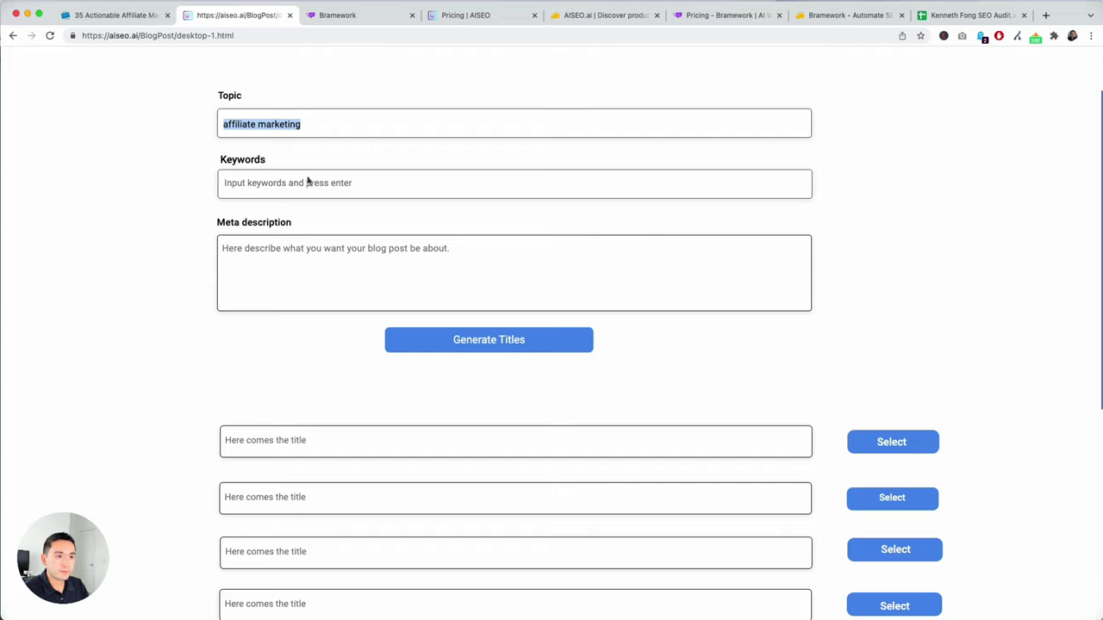
click(307, 183)
key(super+v)
click(293, 248)
key(super+v)
click(489, 343)
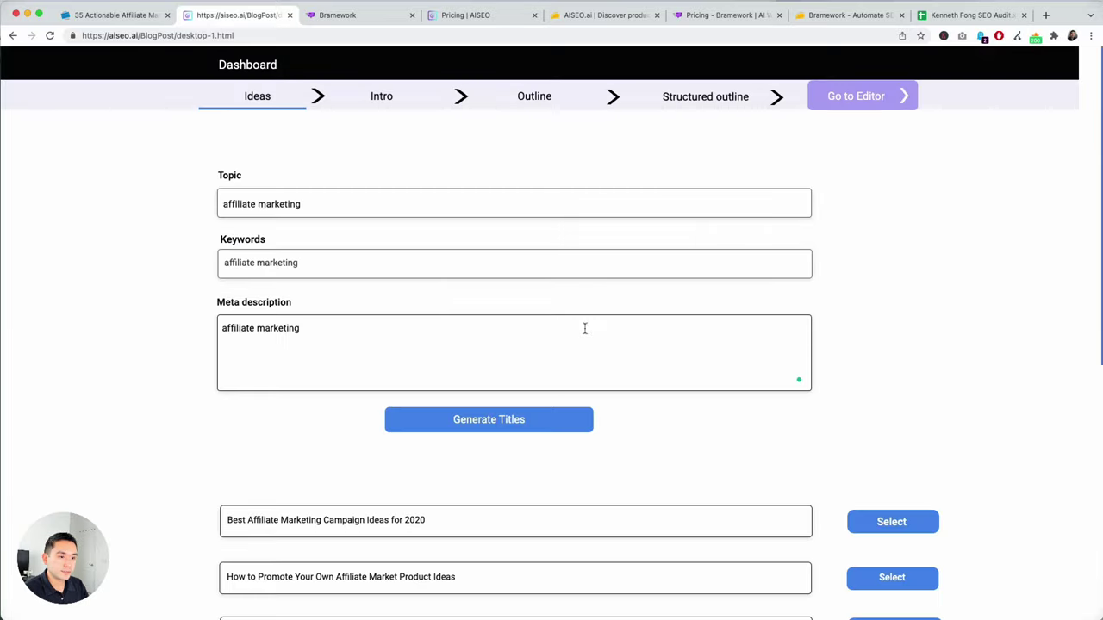
Review the generated titles and select 'The Ultimate Affiliate Market Success Guide'
scroll(481, 368, down, 3)
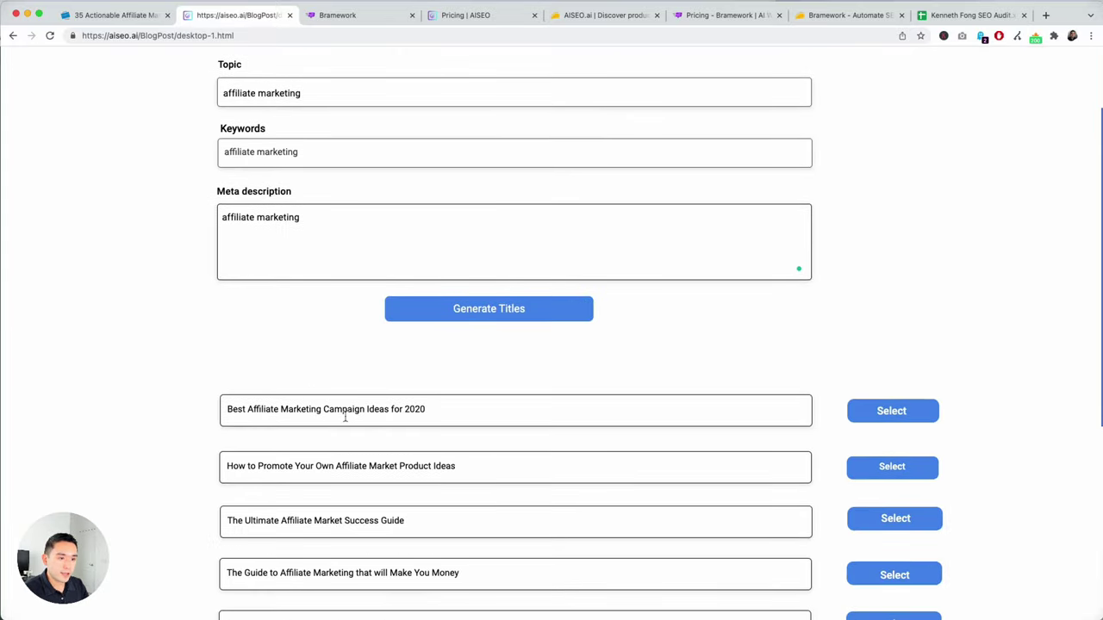
scroll(344, 417, down, 2)
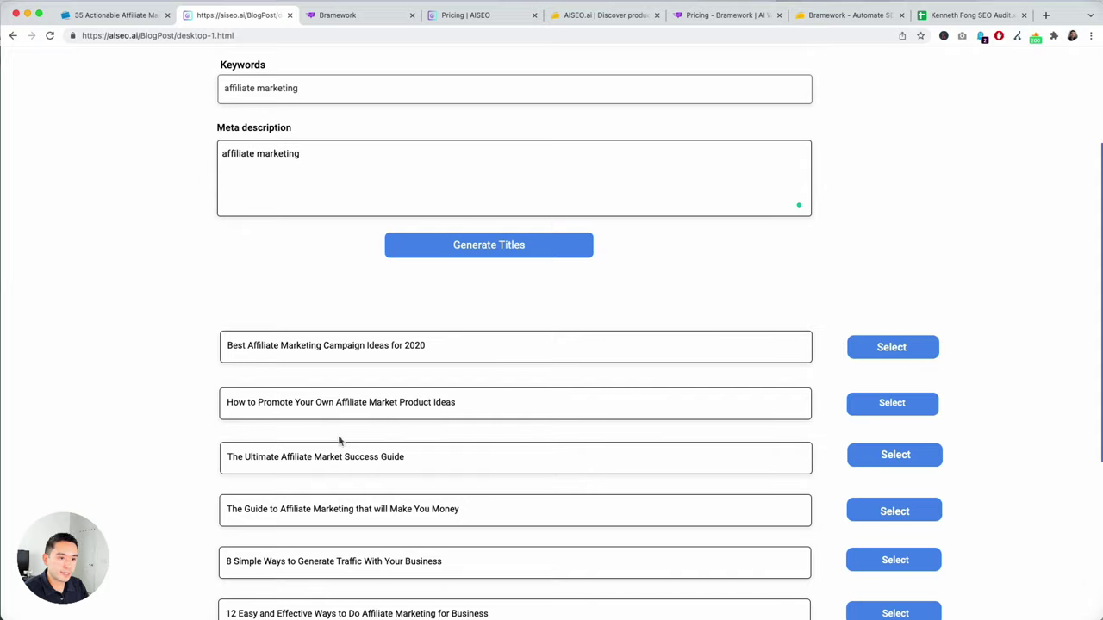
scroll(339, 440, down, 2)
scroll(542, 359, down, 5)
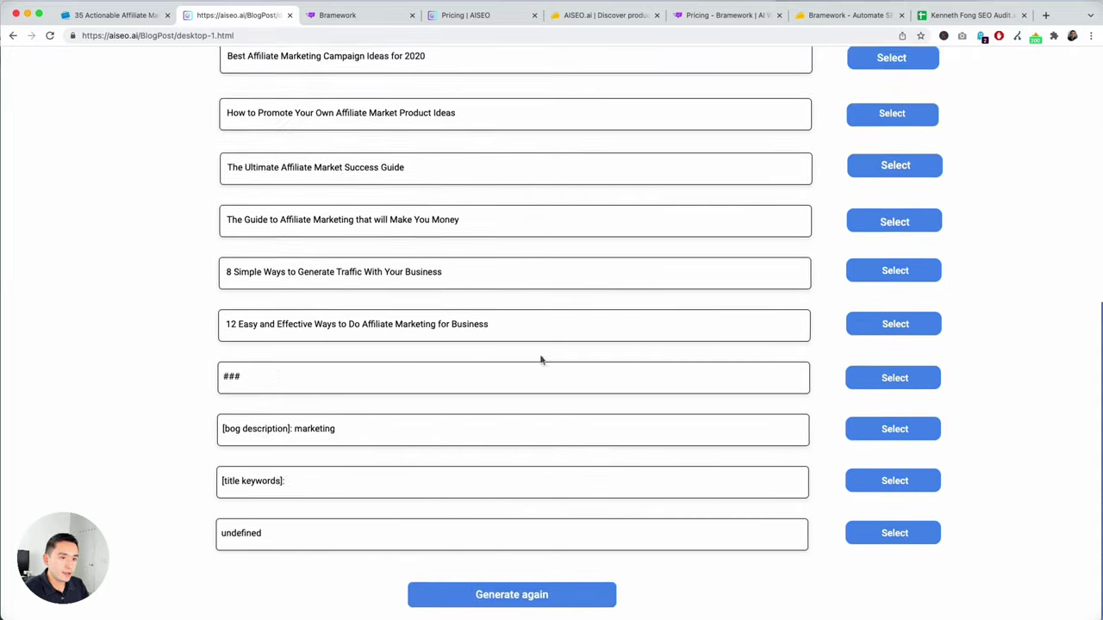
key(super+equal)
key(super+equal)
key(super+minus)
key(super+minus)
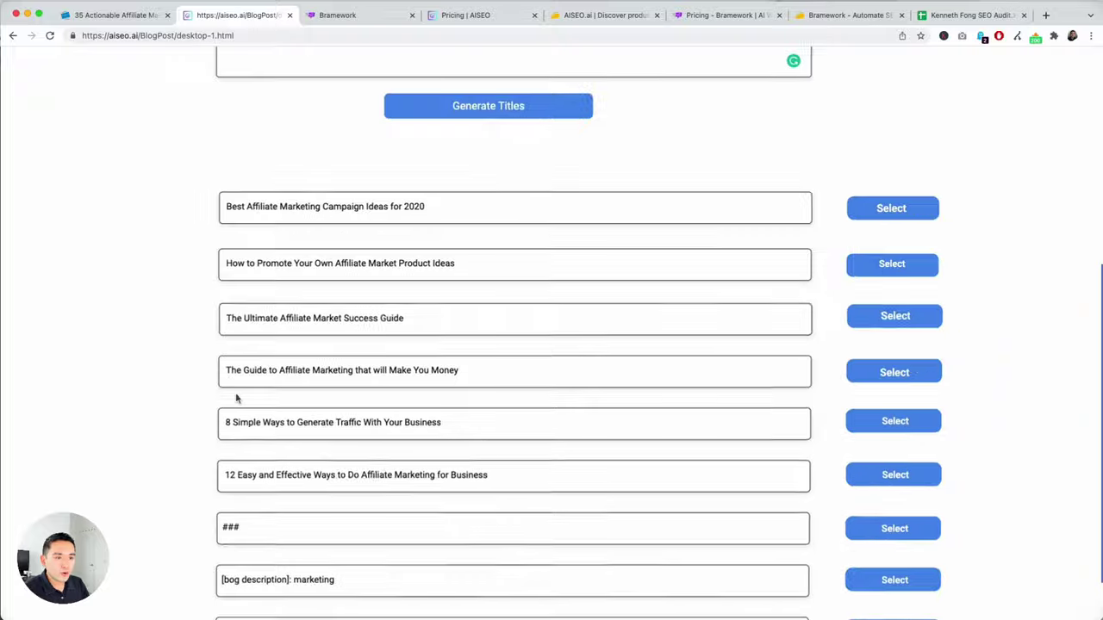
scroll(267, 426, down, 3)
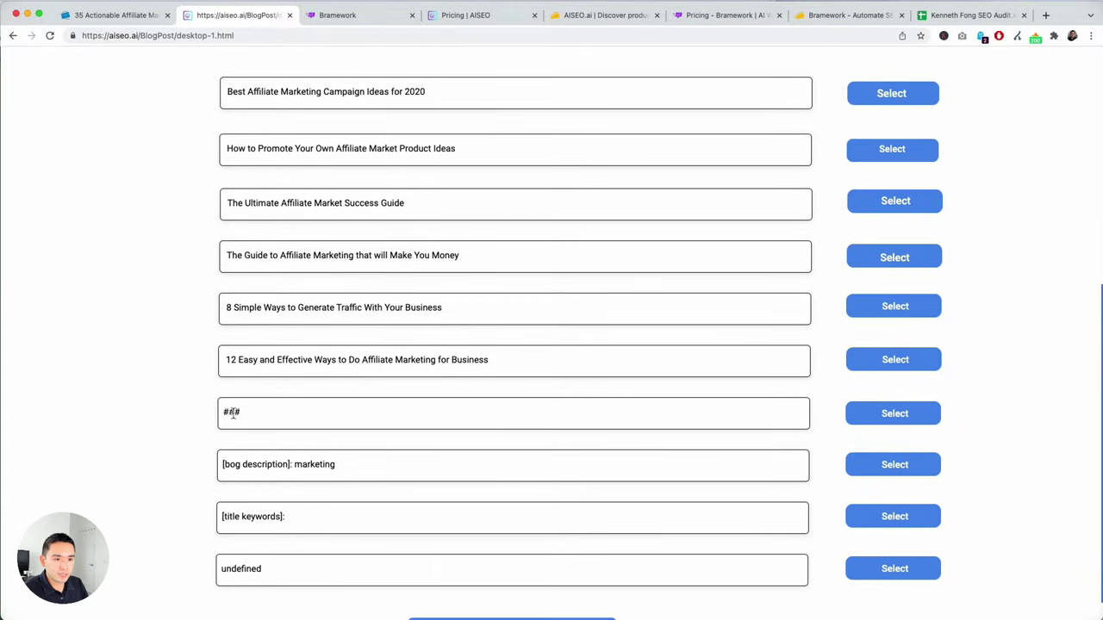
drag(225, 412, 245, 413)
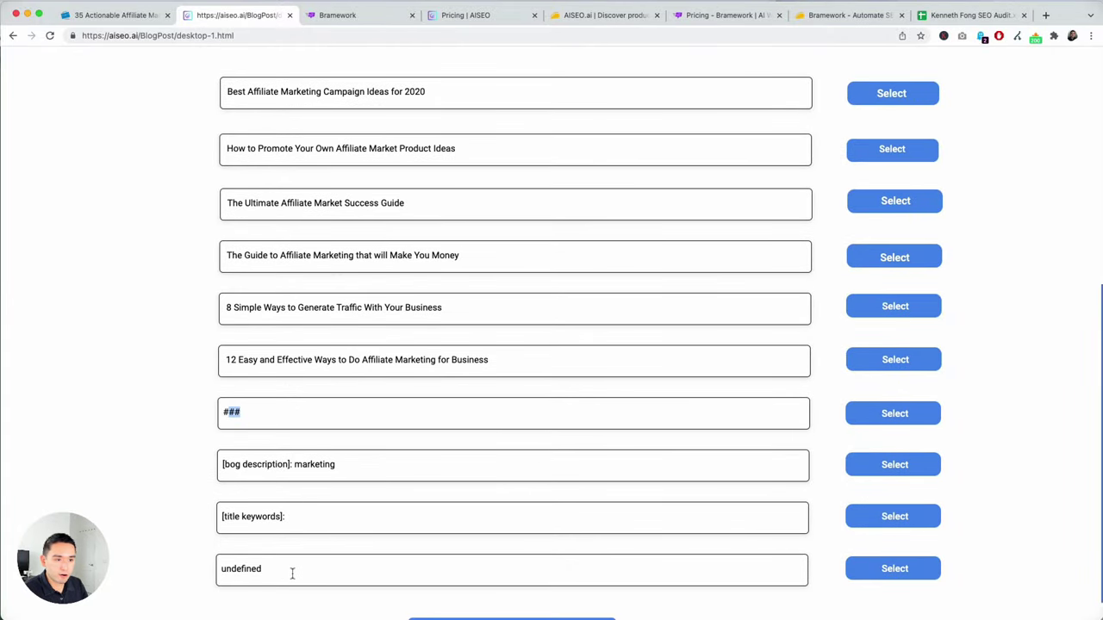
drag(293, 573, 224, 512)
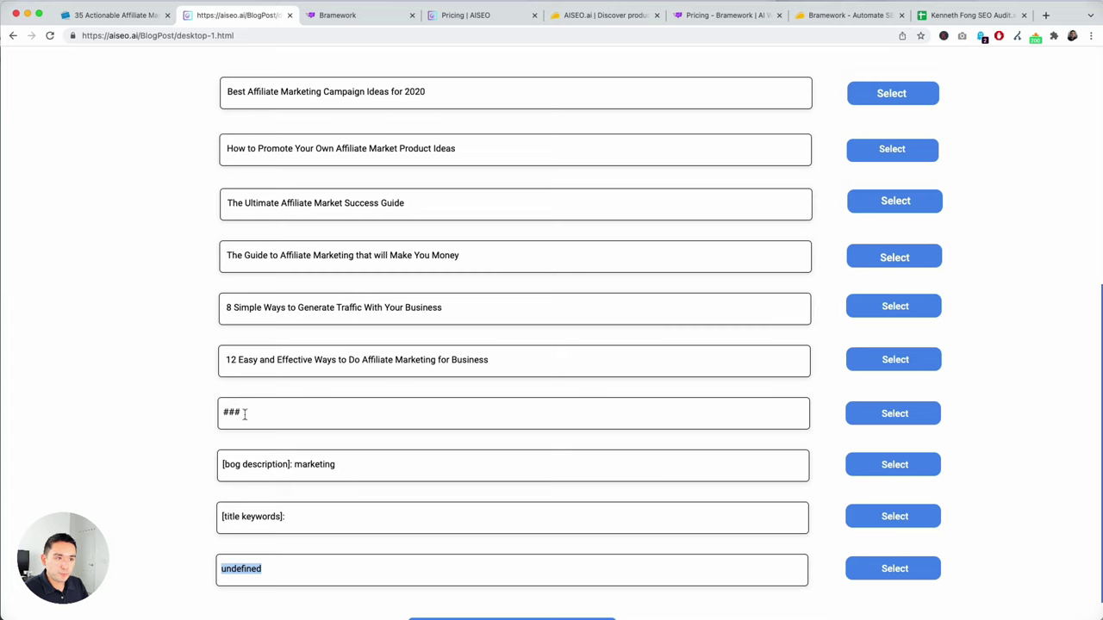
scroll(244, 414, up, 3)
drag(367, 313, 256, 313)
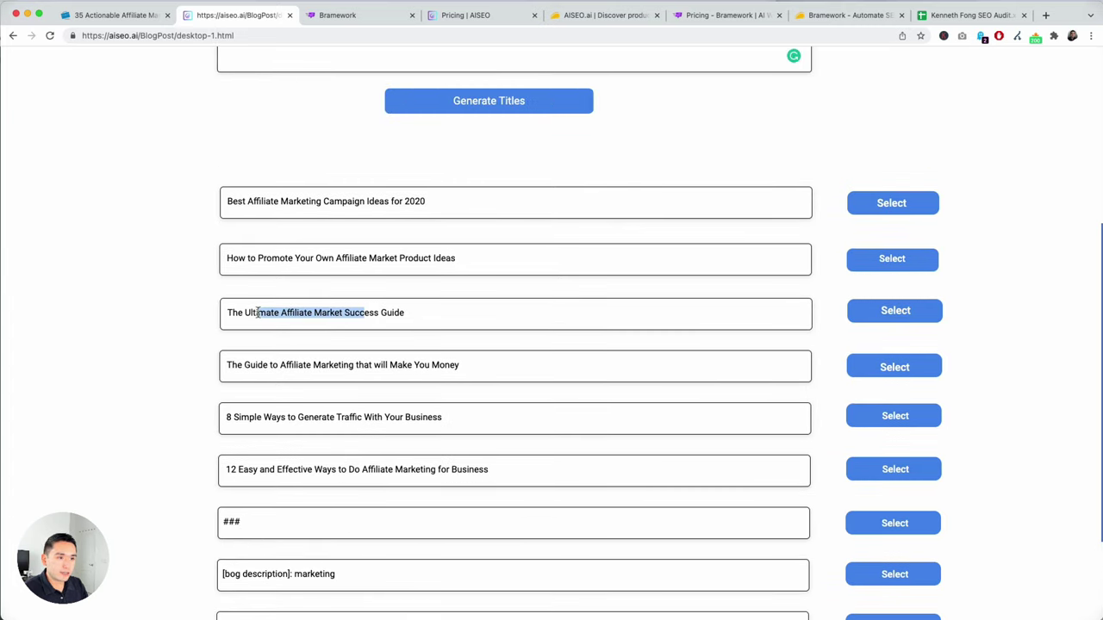
click(923, 316)
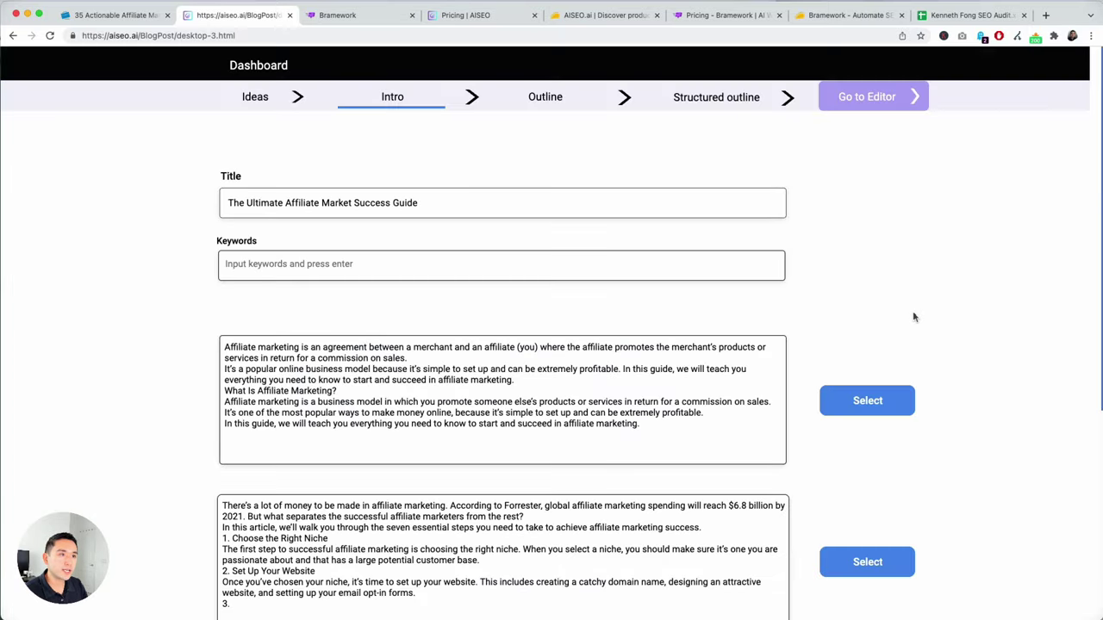
Compare the three generated introductions and select the first one
scroll(233, 339, down, 2)
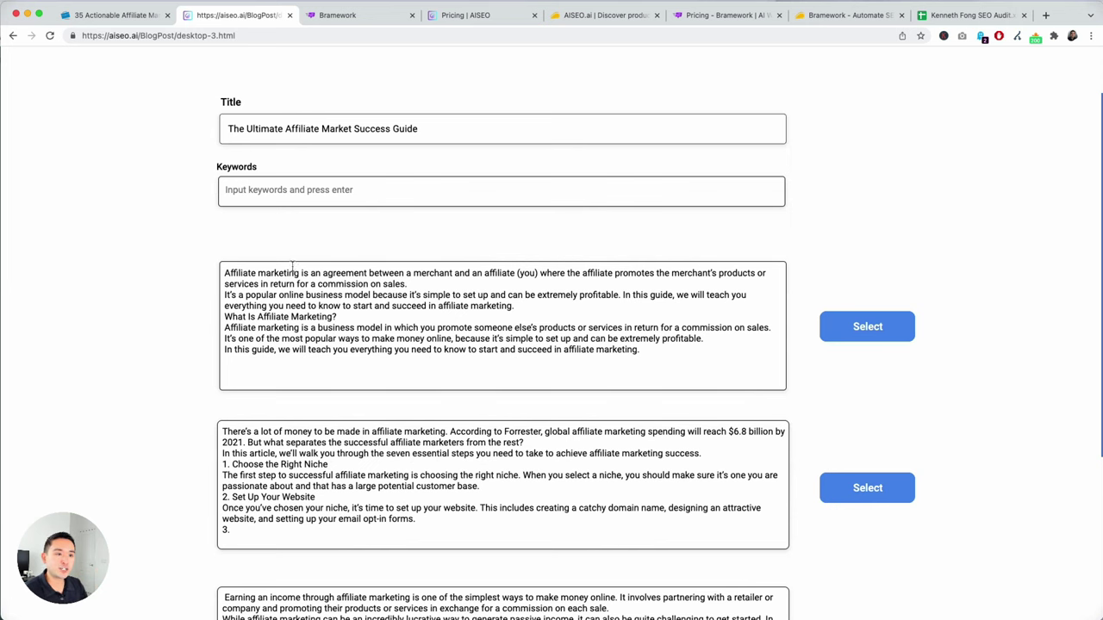
scroll(294, 272, down, 5)
scroll(294, 272, up, 1)
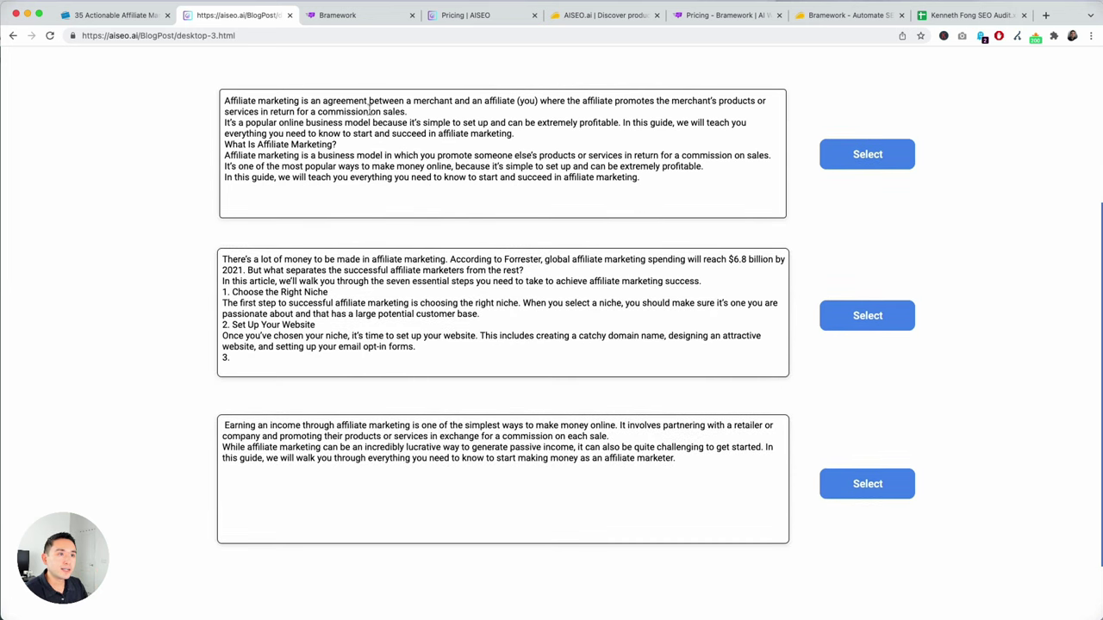
drag(246, 129, 429, 169)
mouse_move(429, 169)
click(264, 271)
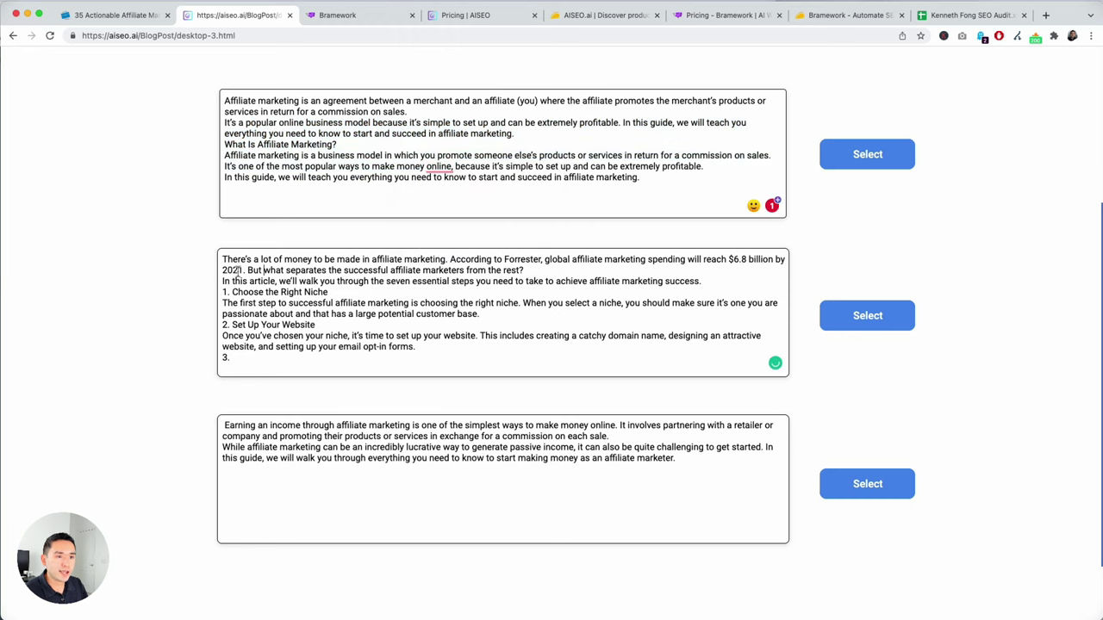
drag(228, 260, 305, 355)
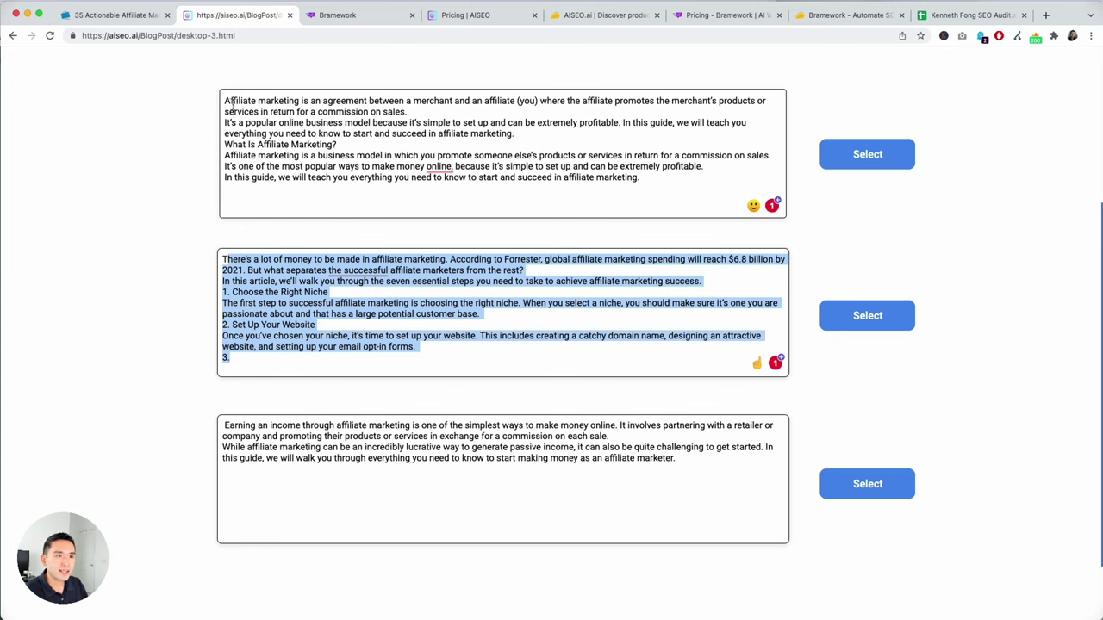
drag(226, 101, 432, 177)
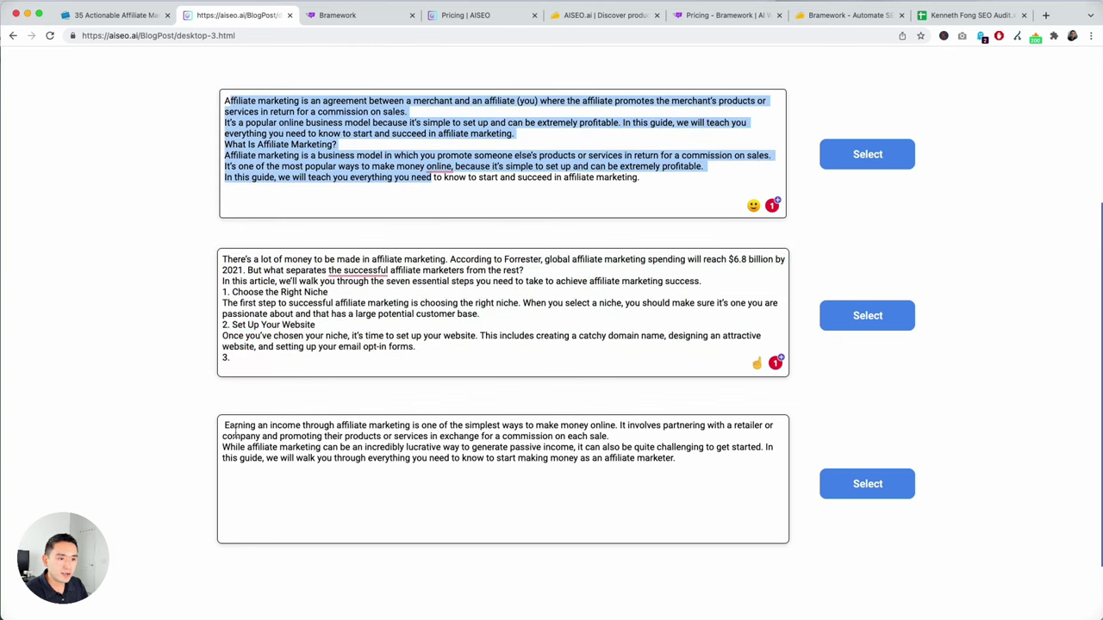
drag(224, 426, 385, 438)
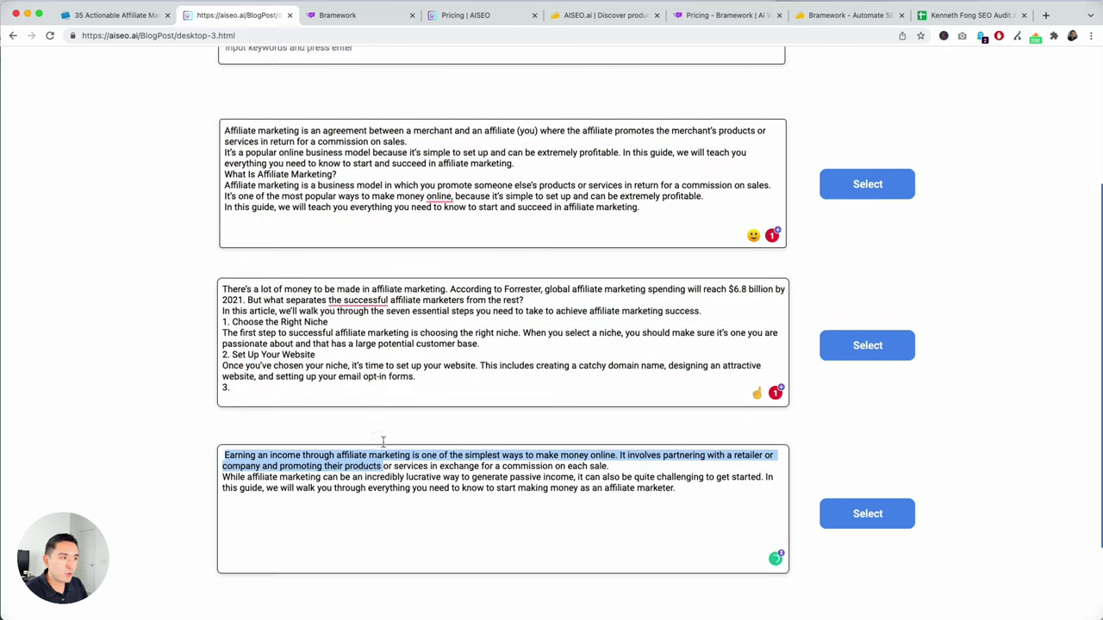
scroll(383, 441, up, 3)
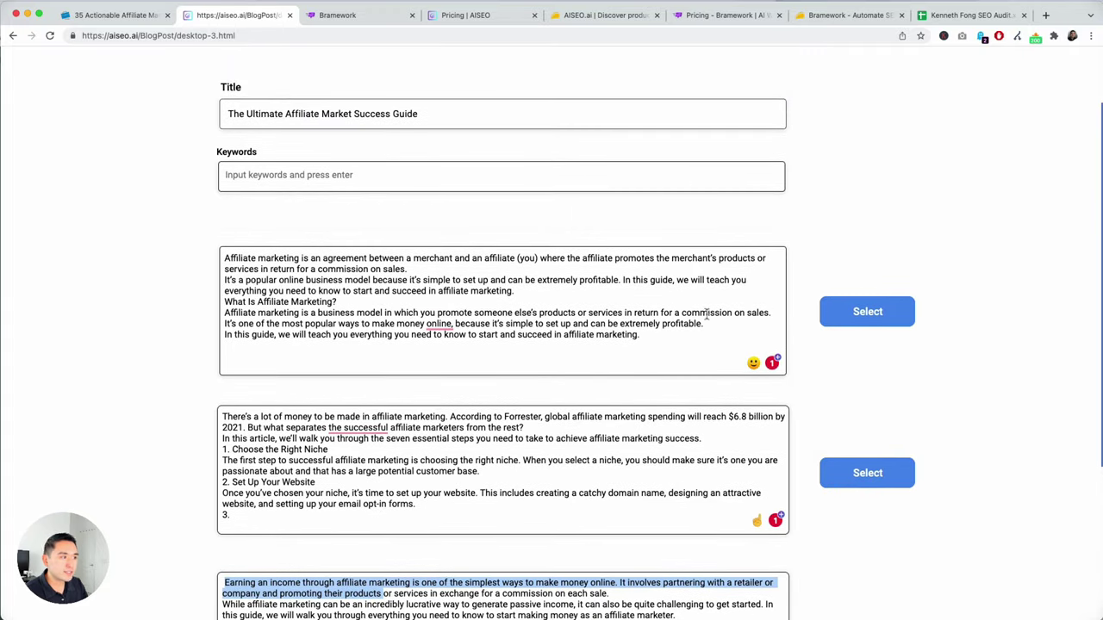
click(838, 318)
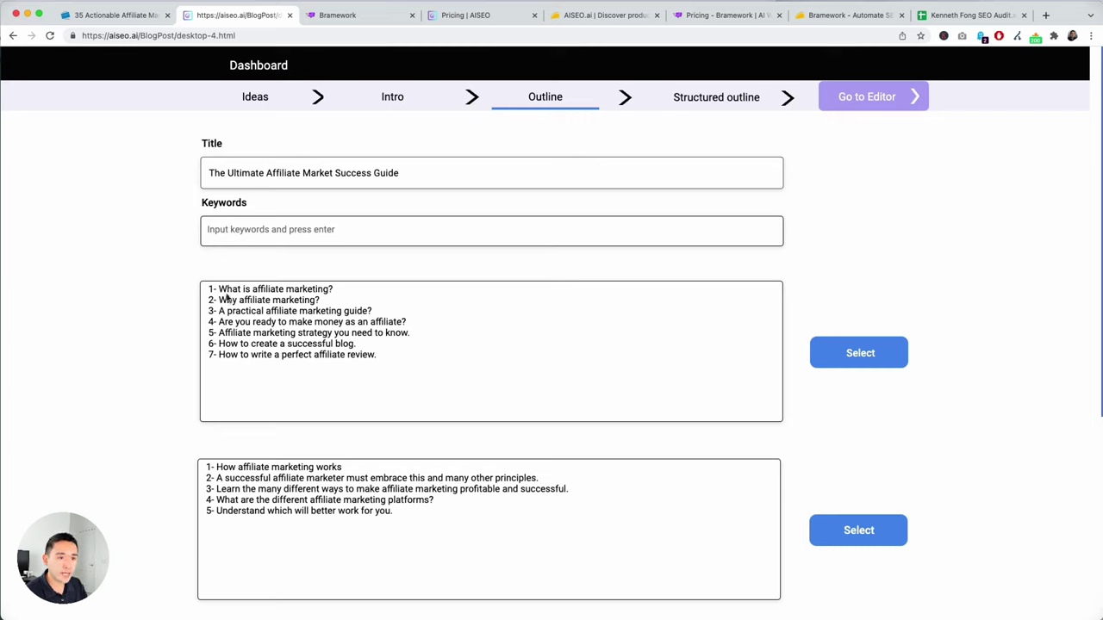
Review both outlines and select the first, beginning 'What is affiliate marketing?'
drag(219, 293, 408, 349)
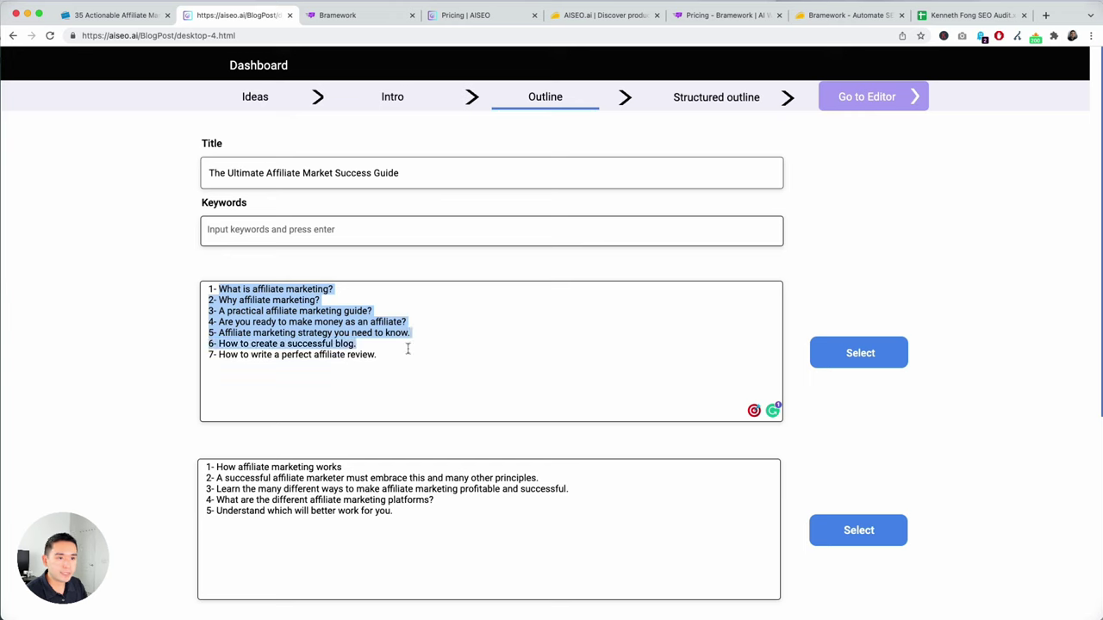
click(408, 349)
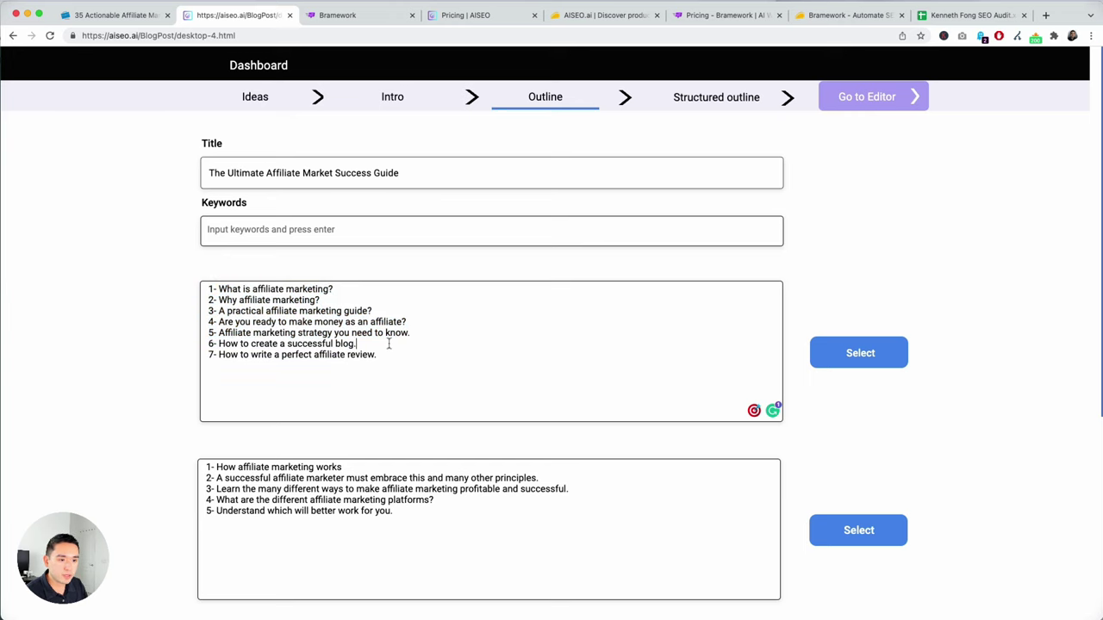
scroll(389, 344, down, 5)
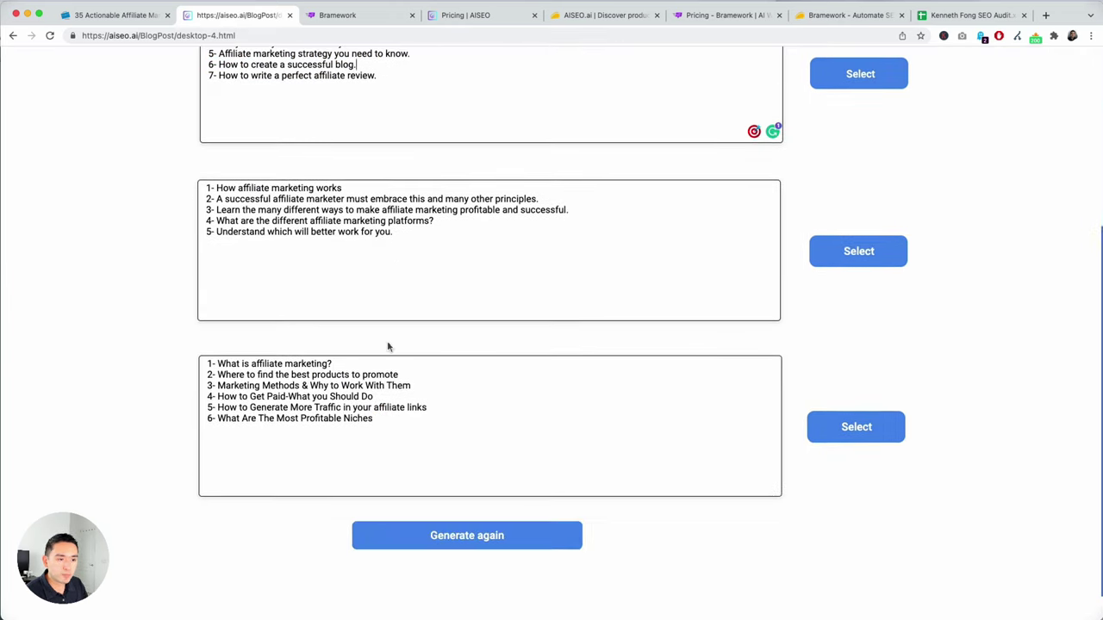
scroll(389, 344, up, 2)
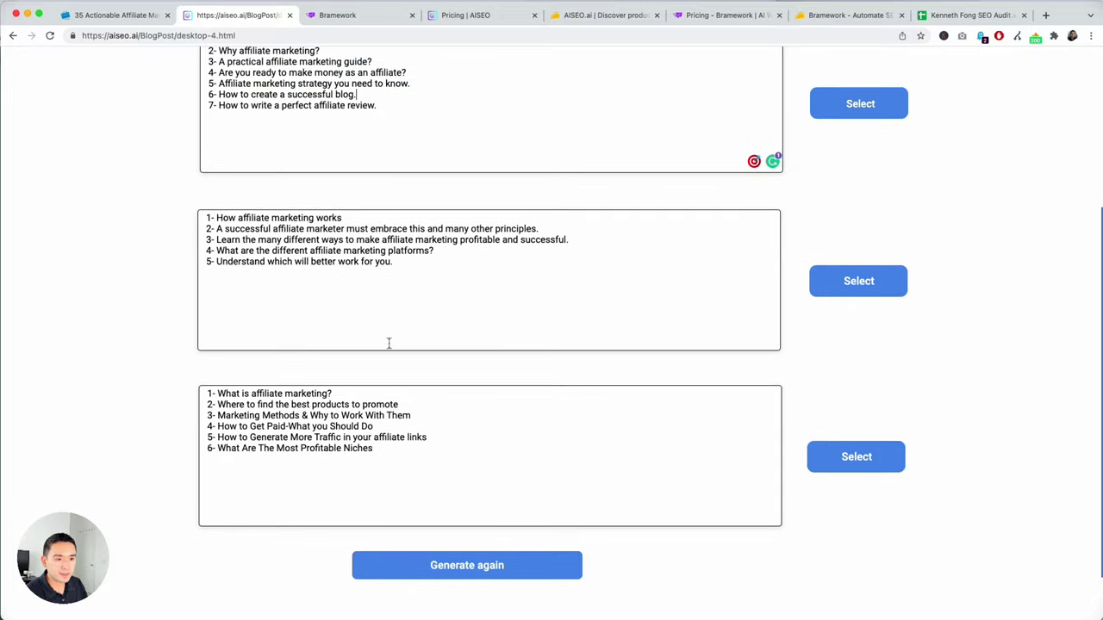
scroll(388, 343, up, 3)
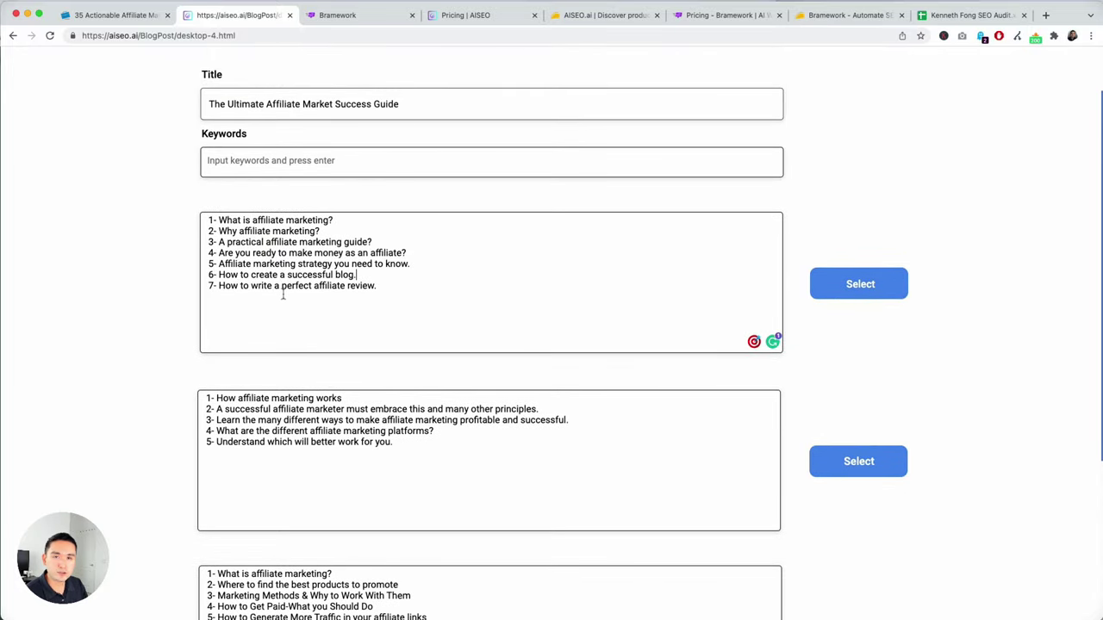
click(876, 287)
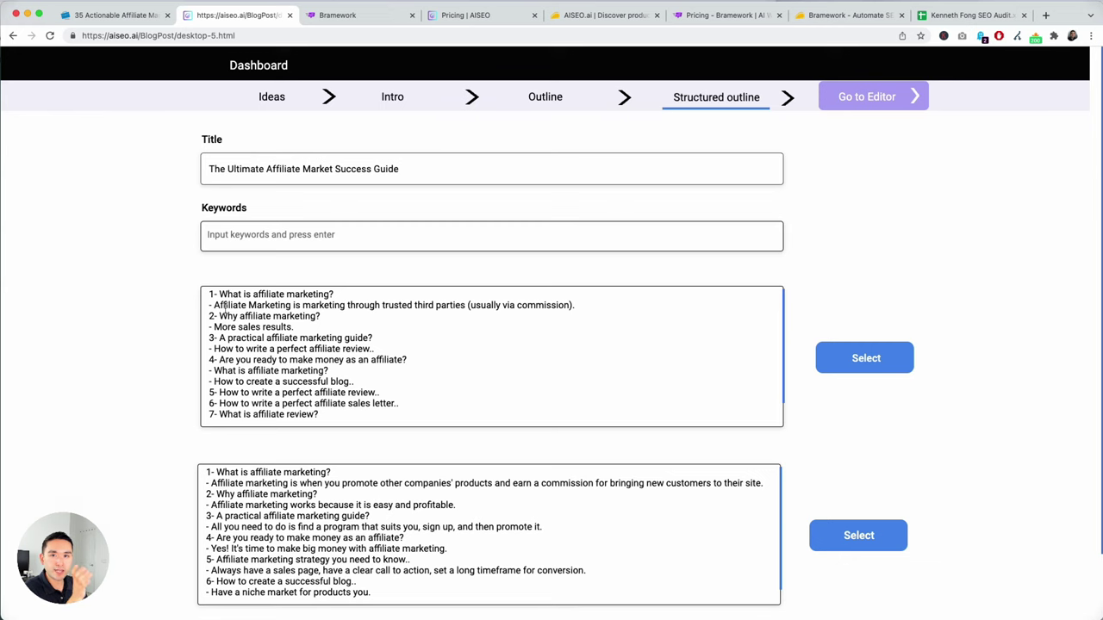
Select the first structured outline and open the 1432-word article in the editor
scroll(273, 435, down, 2)
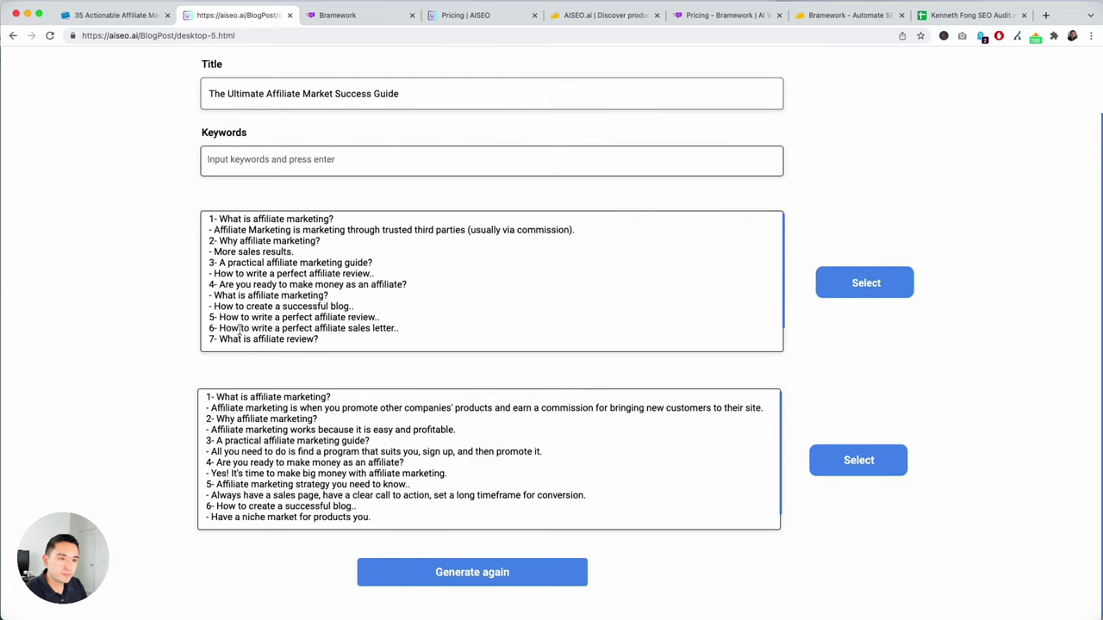
drag(222, 219, 572, 230)
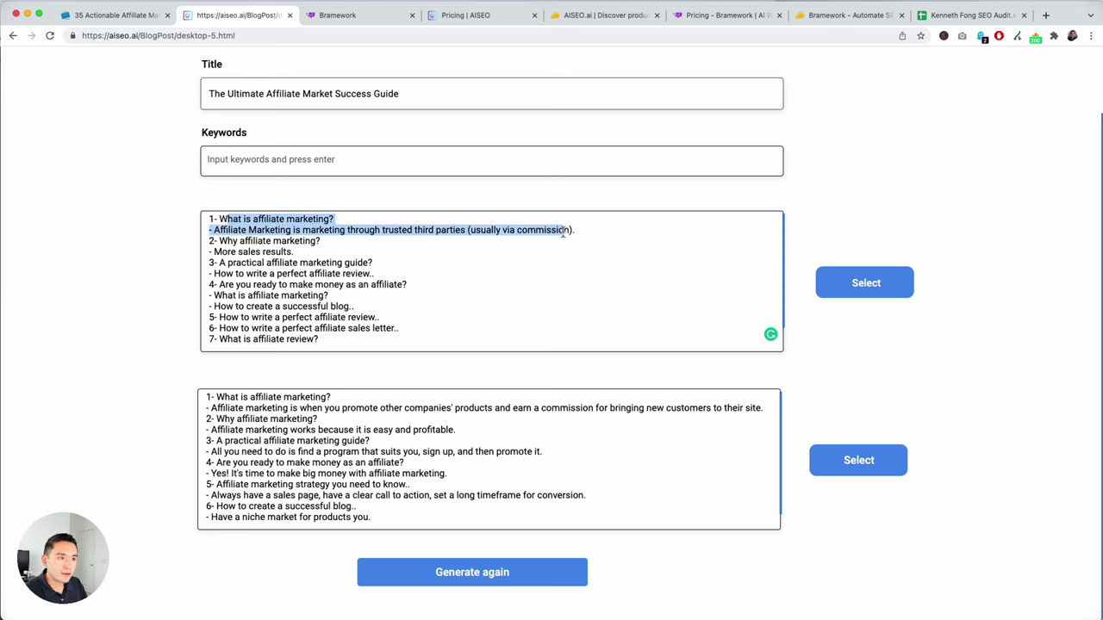
click(327, 241)
click(870, 288)
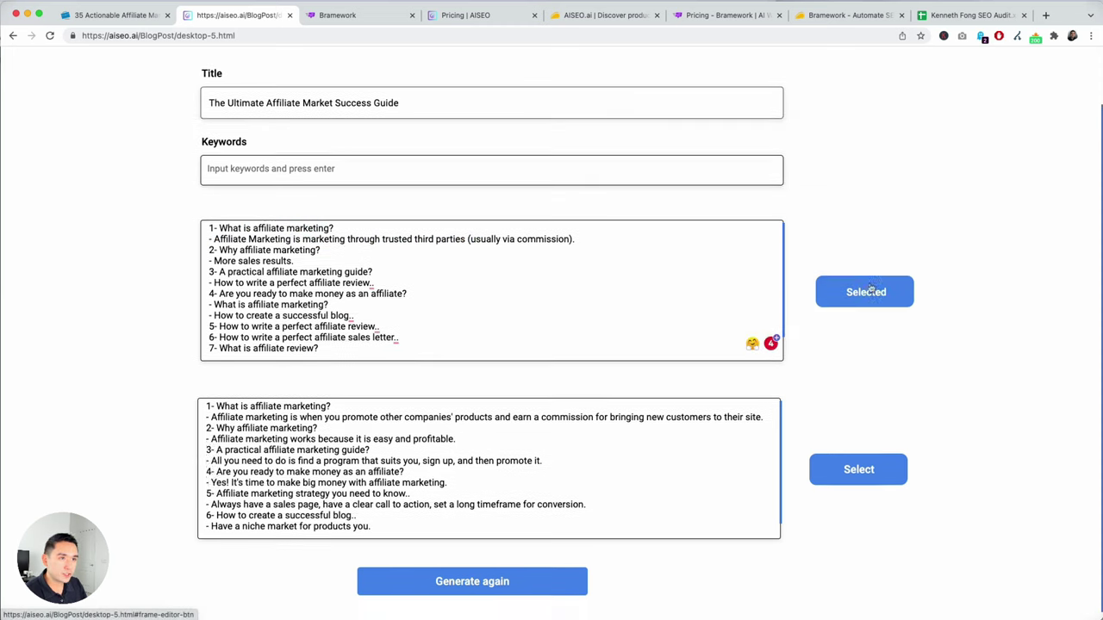
scroll(870, 287, up, 2)
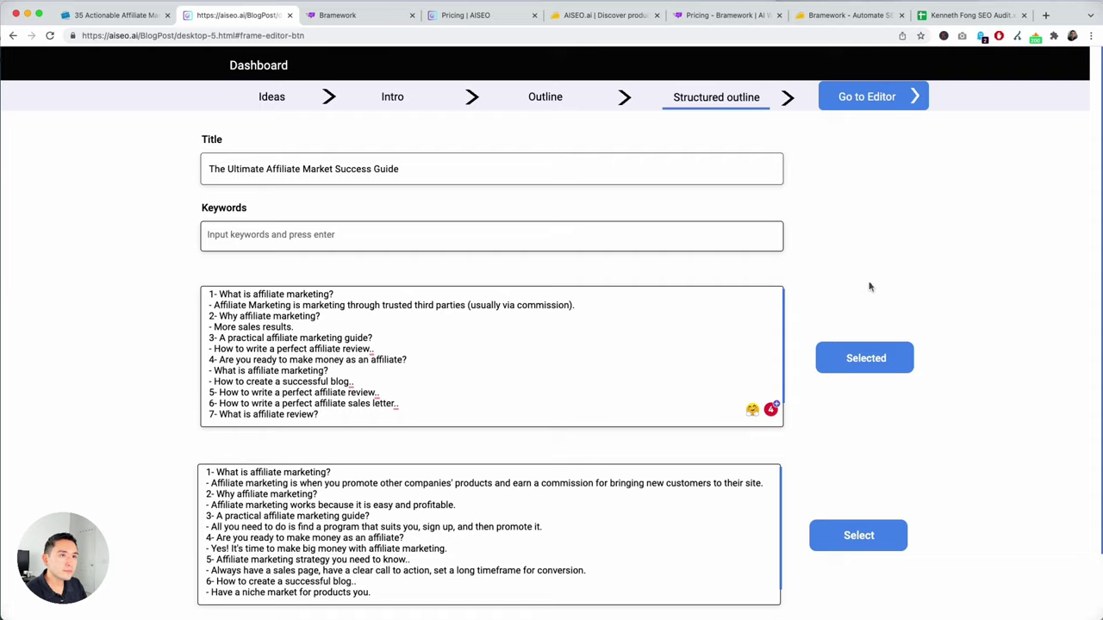
click(867, 102)
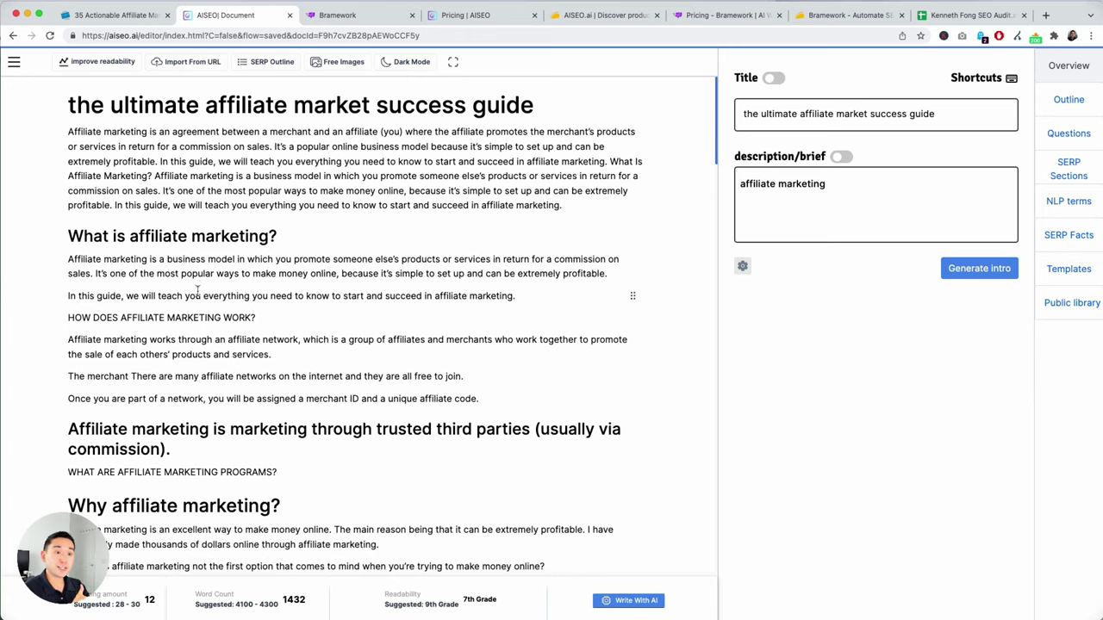
scroll(198, 291, down, 5)
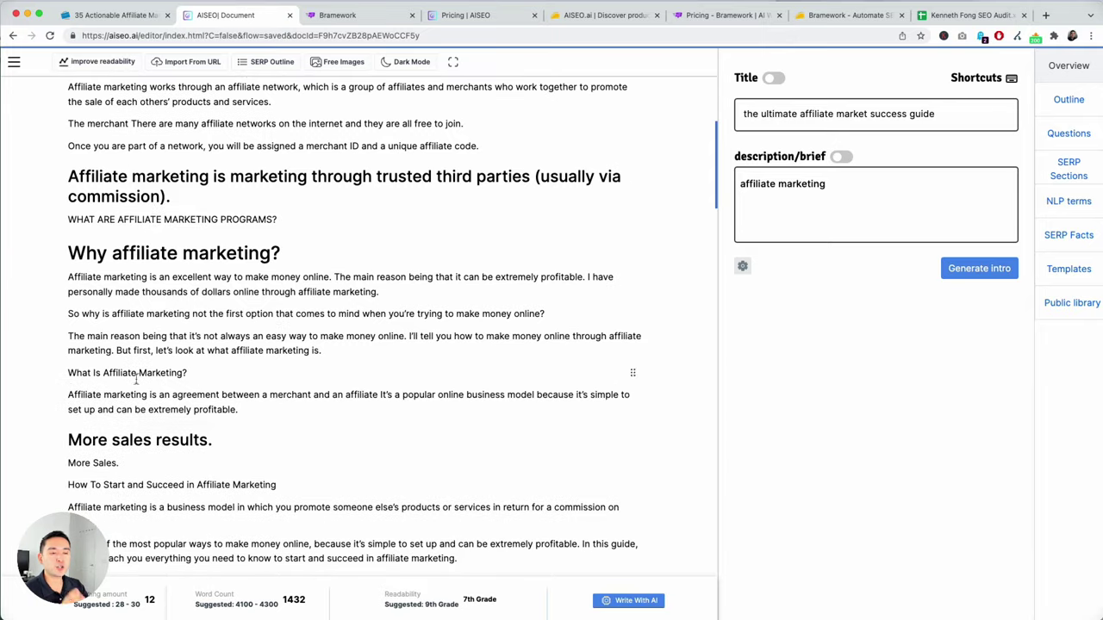
scroll(135, 408, up, 5)
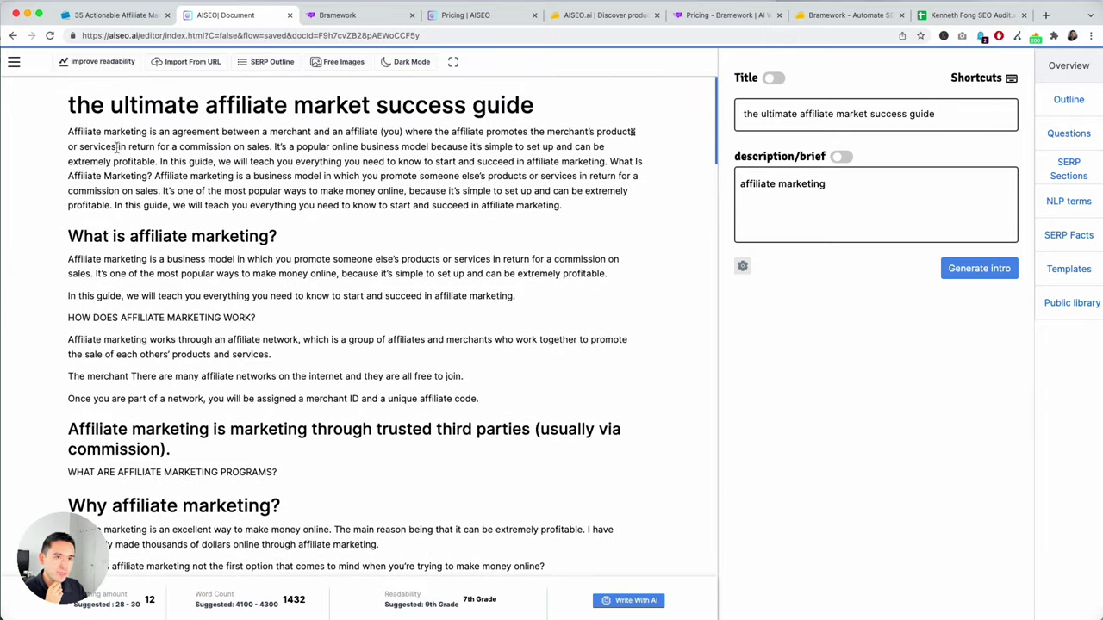
drag(85, 129, 284, 263)
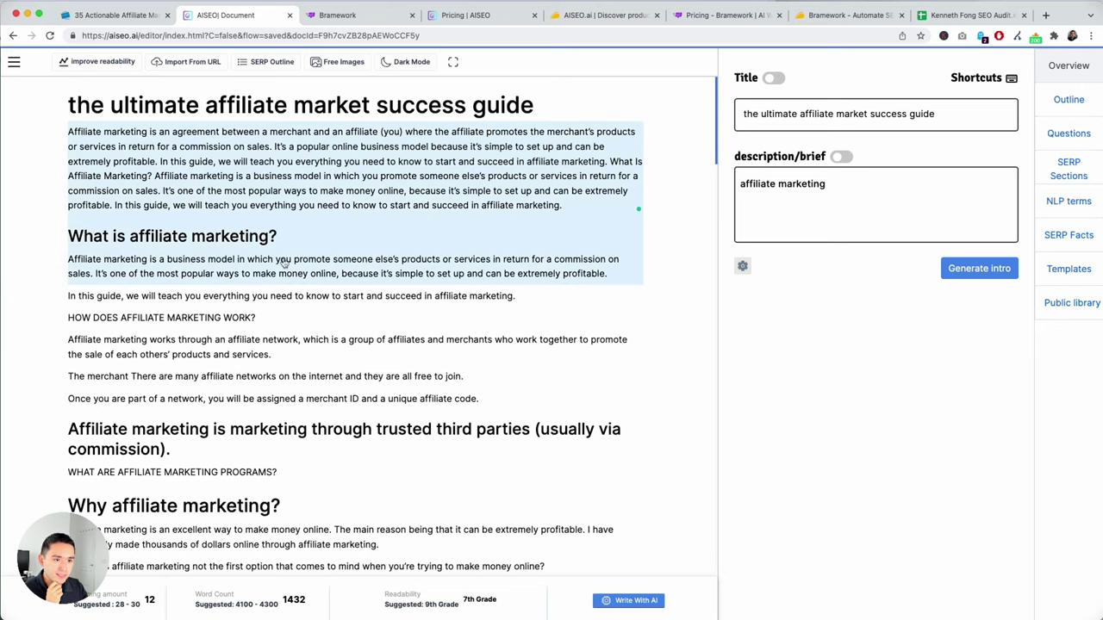
click(270, 278)
drag(90, 317, 257, 317)
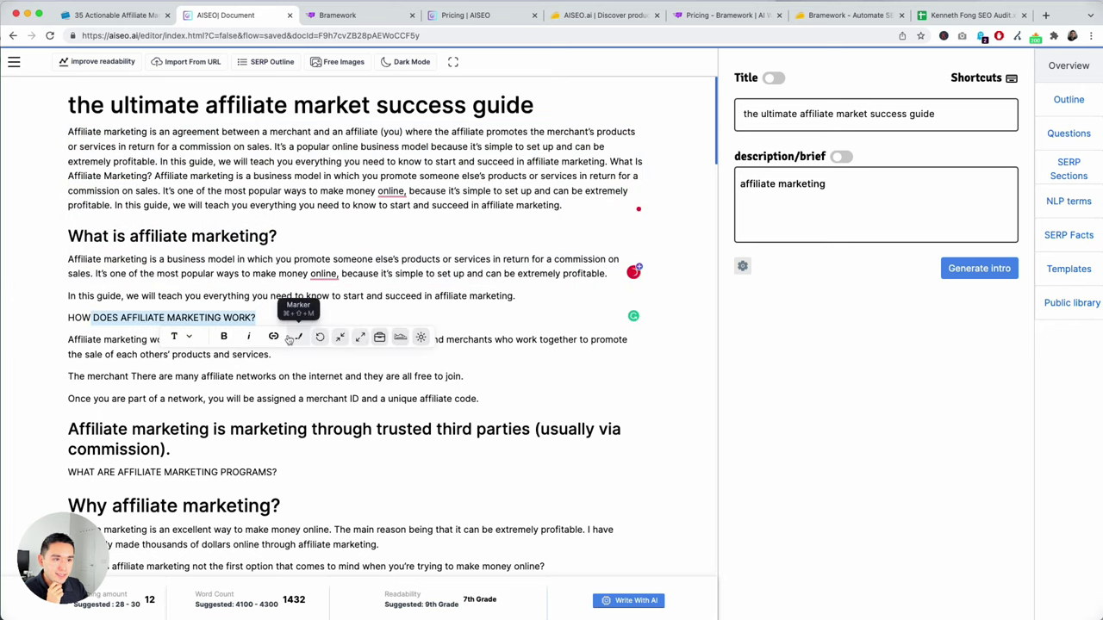
click(199, 303)
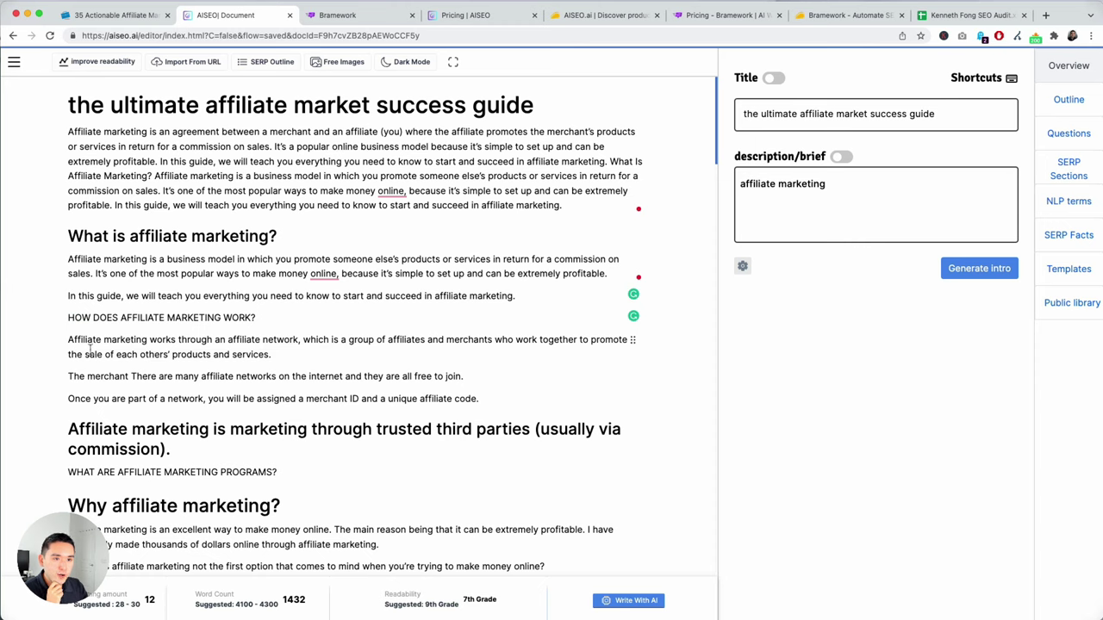
drag(73, 336, 515, 340)
drag(91, 398, 479, 399)
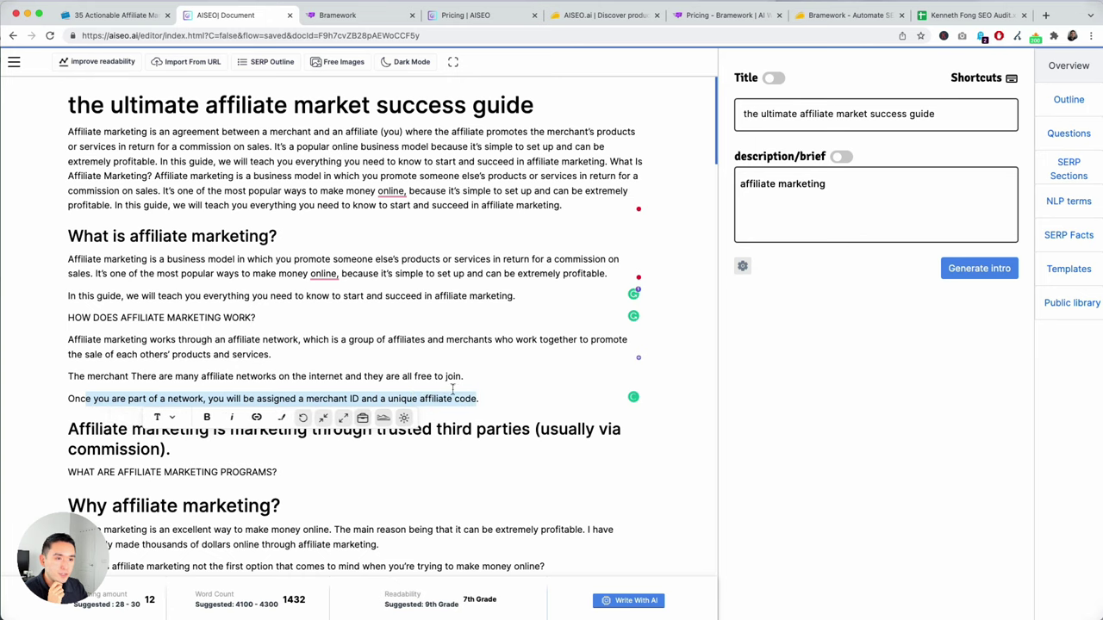
scroll(102, 396, down, 3)
click(102, 396)
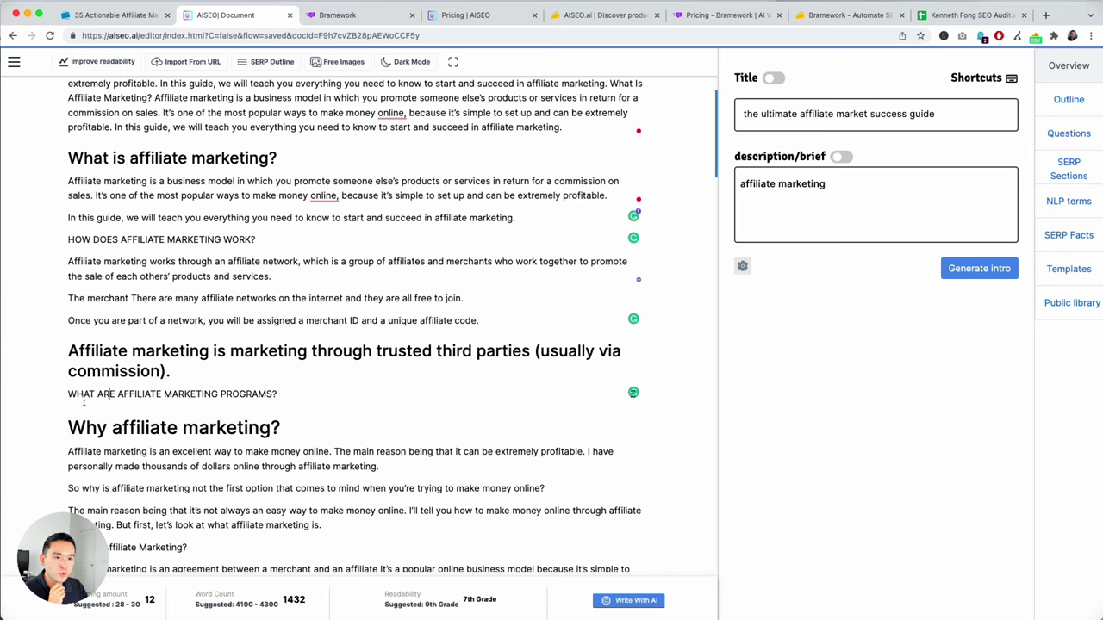
drag(274, 394, 156, 393)
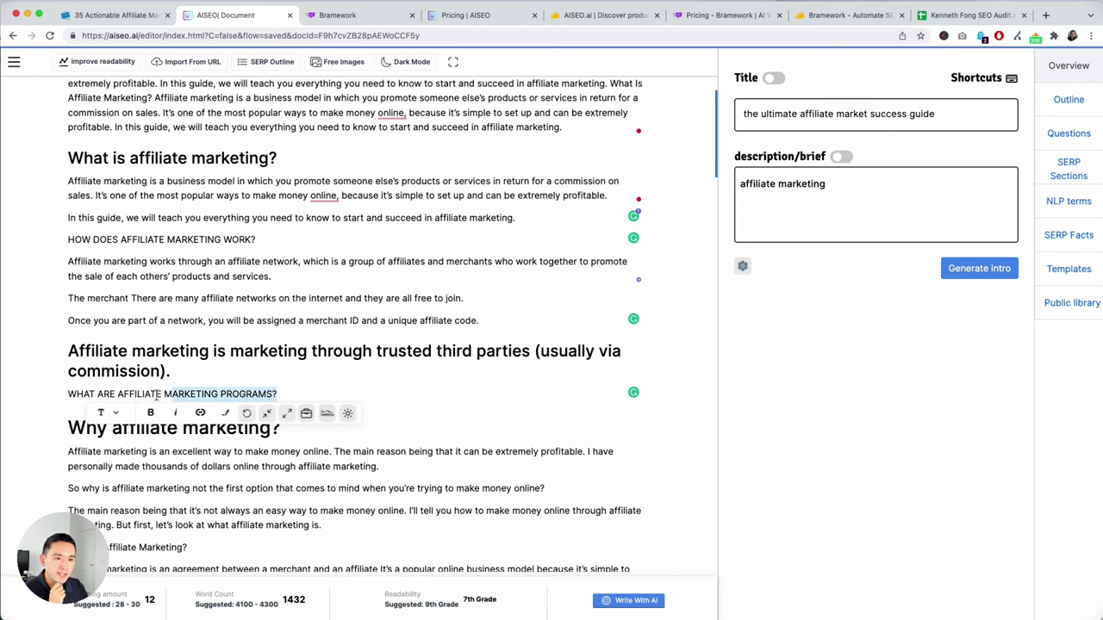
click(112, 396)
scroll(108, 393, down, 5)
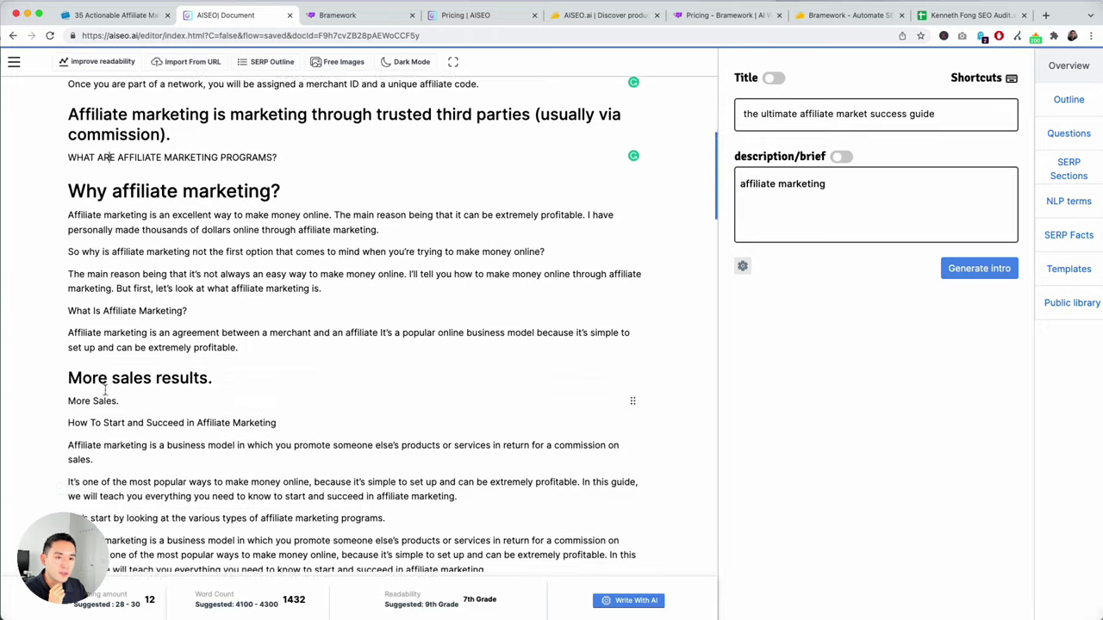
scroll(105, 390, down, 1)
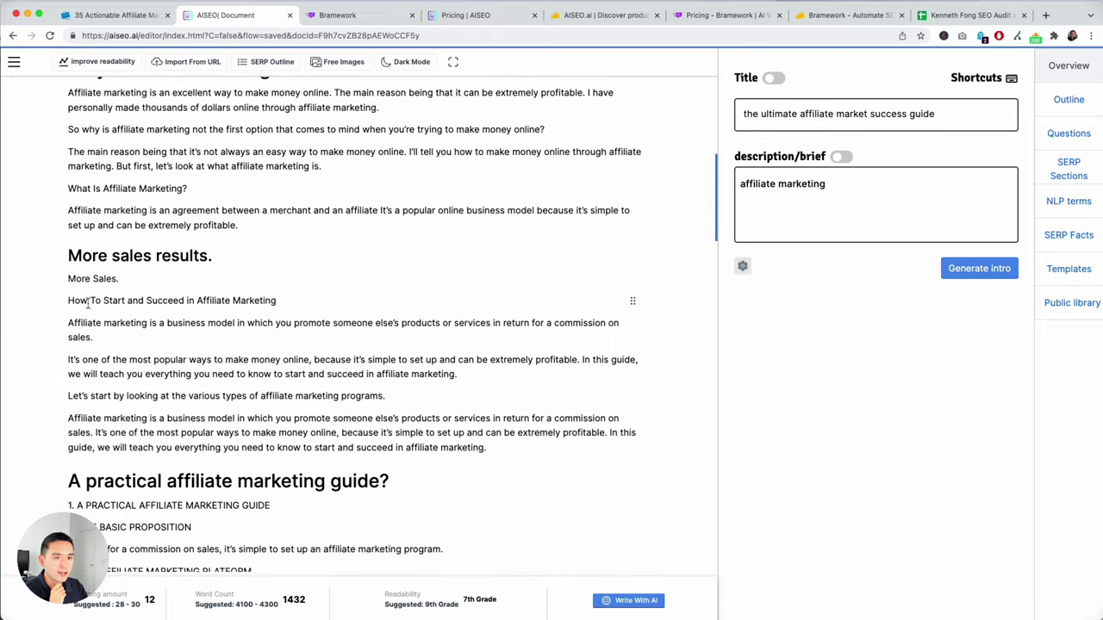
scroll(269, 310, down, 12)
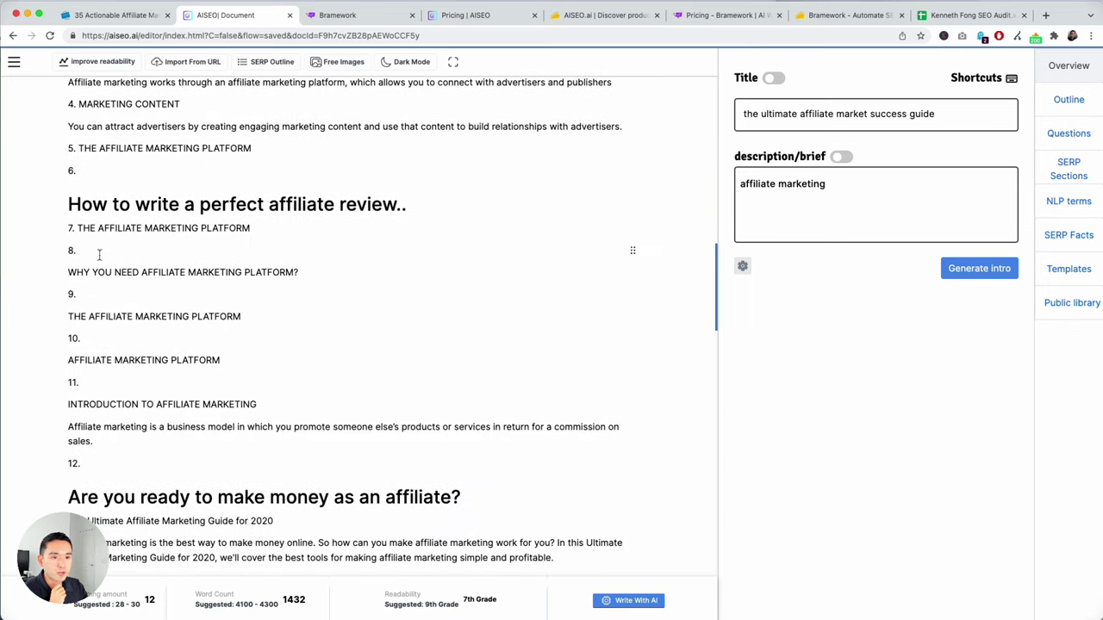
scroll(103, 267, down, 20)
scroll(103, 271, down, 15)
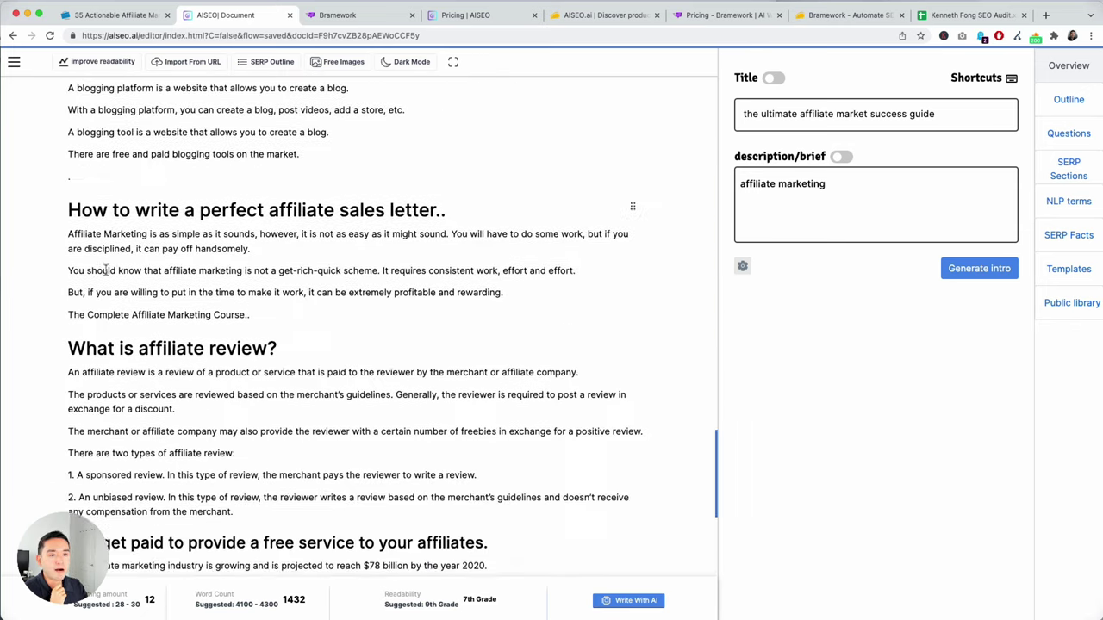
scroll(107, 269, up, 20)
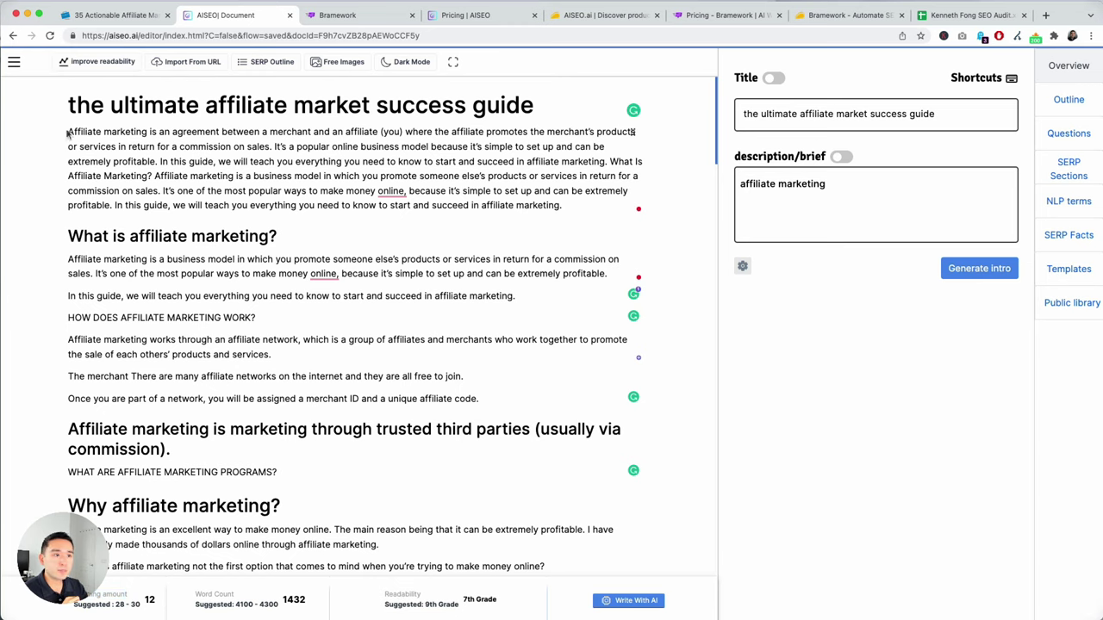
drag(69, 131, 566, 203)
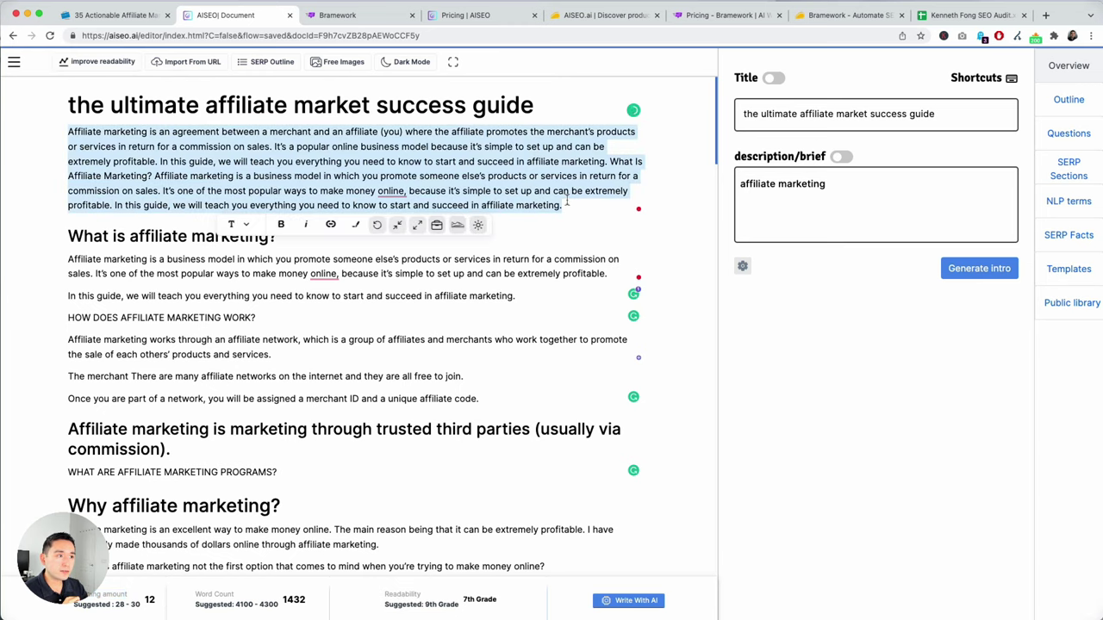
Paste the copied article into a new Readability improver to check hard sentences, then return to the document
click(102, 62)
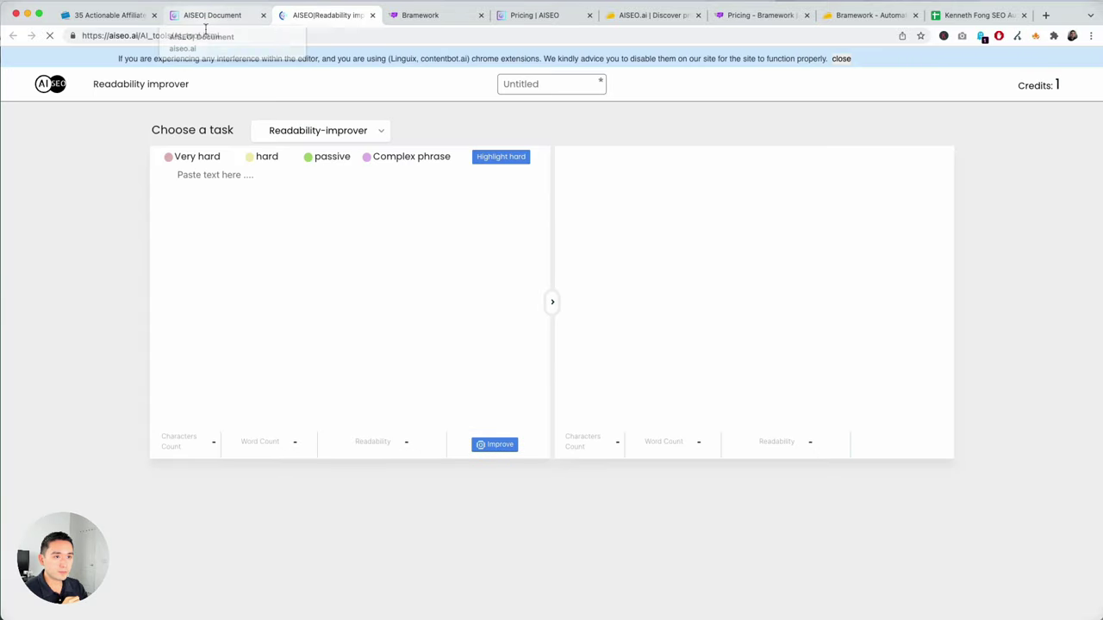
click(222, 173)
key(super+v)
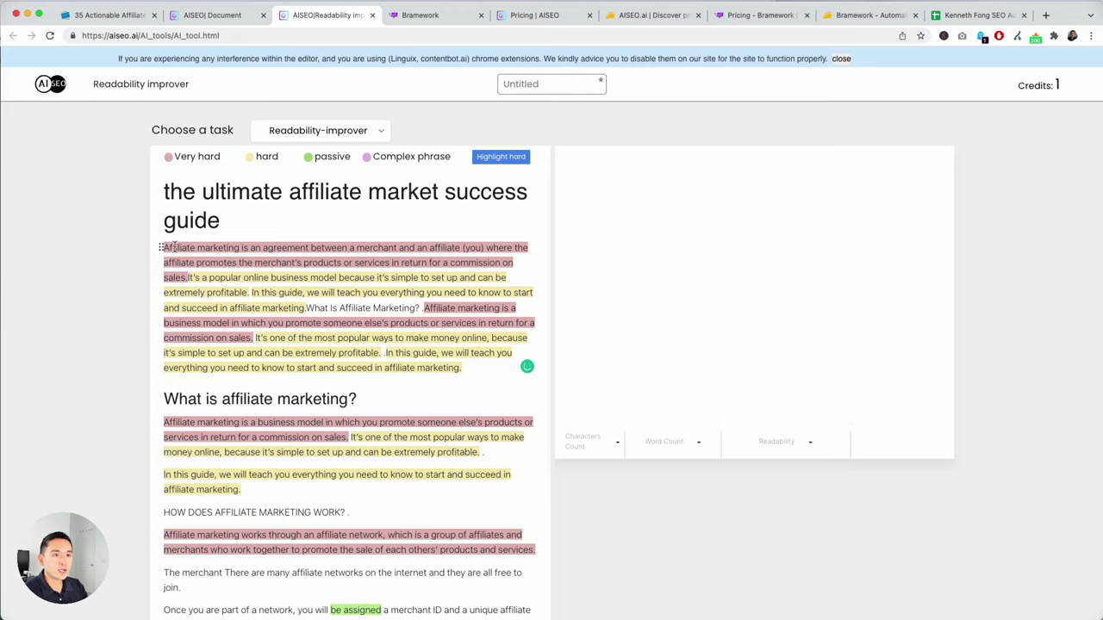
drag(164, 247, 205, 264)
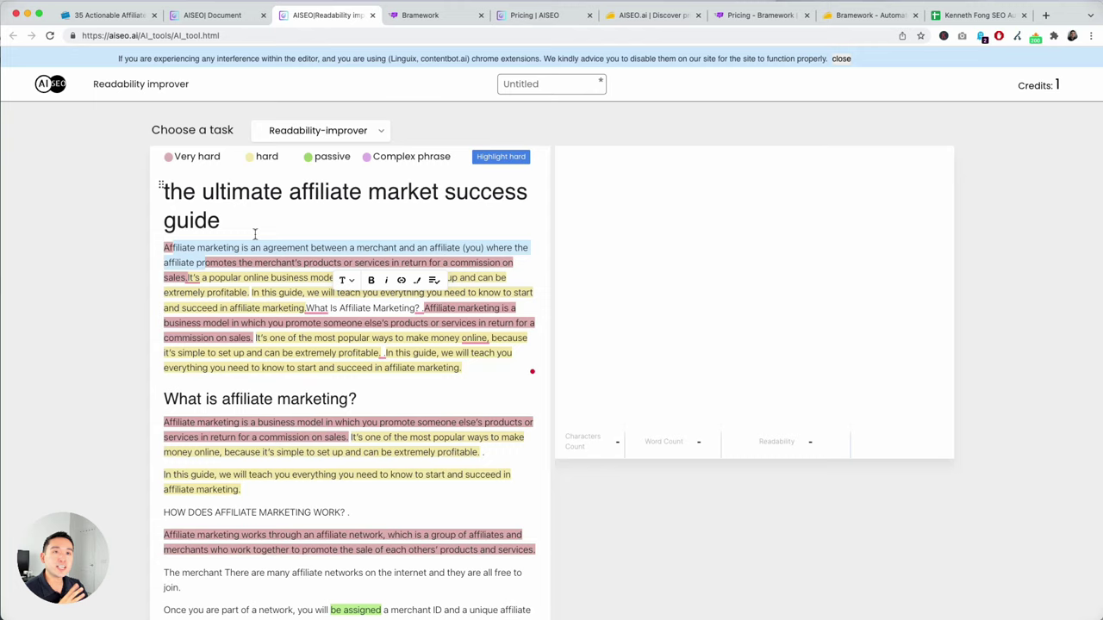
click(233, 17)
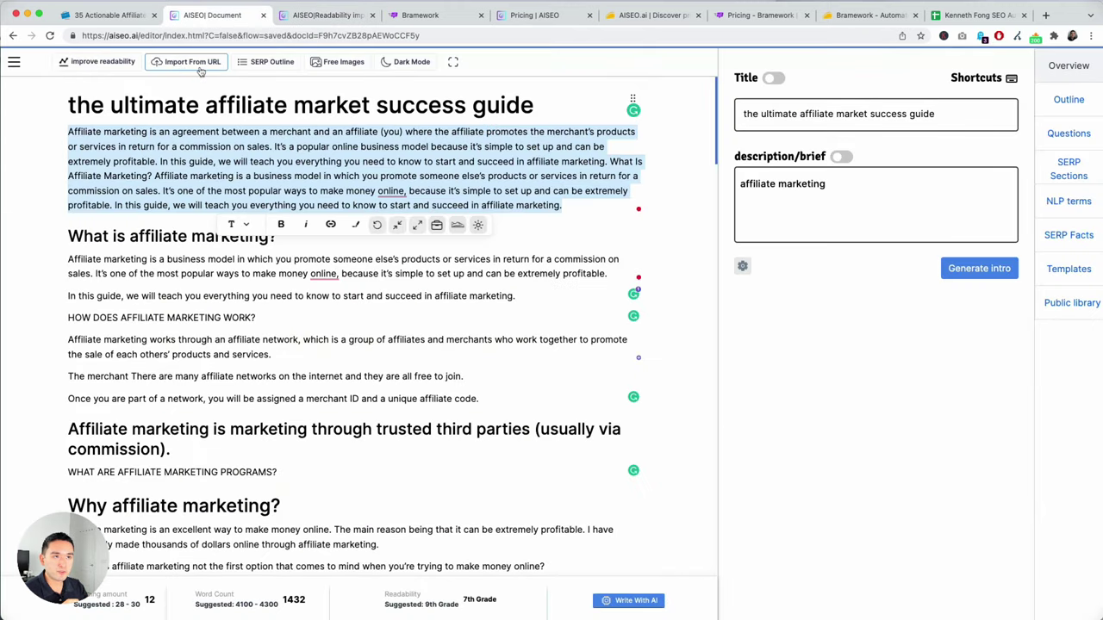
Review competitors' SERP heading outlines, then choose the laptop-and-coffee desk photo from Free Images
click(266, 64)
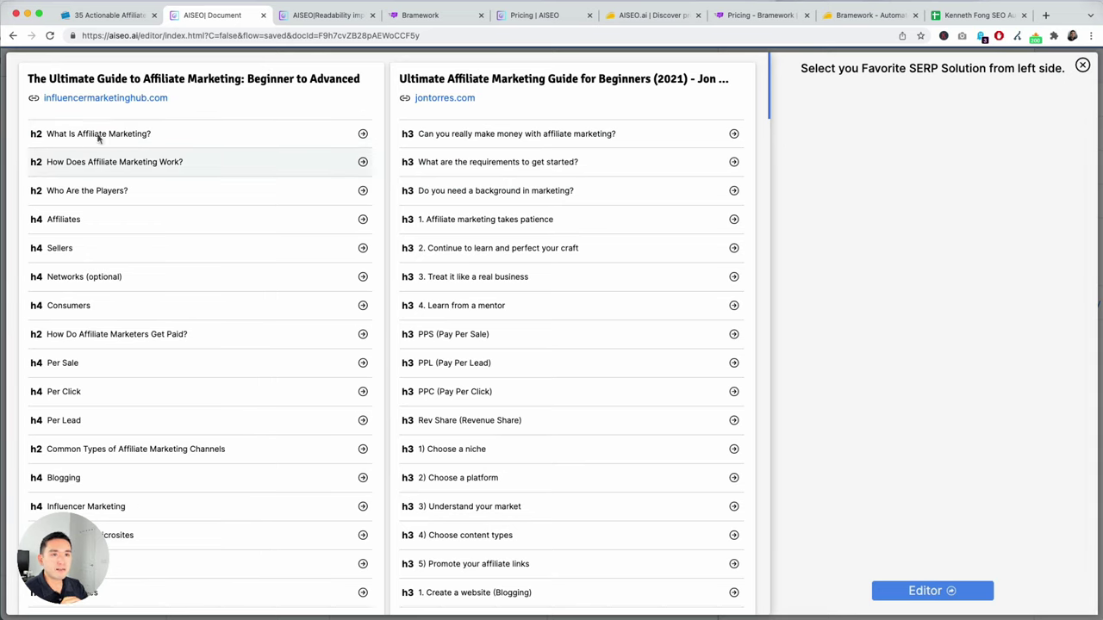
scroll(441, 105, down, 15)
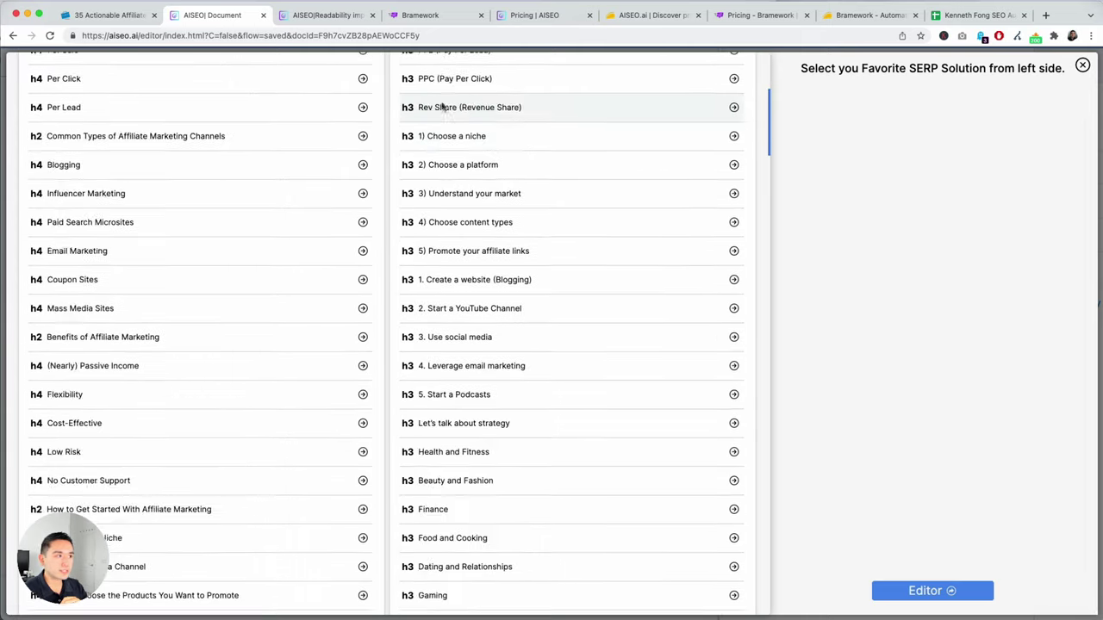
scroll(445, 105, down, 10)
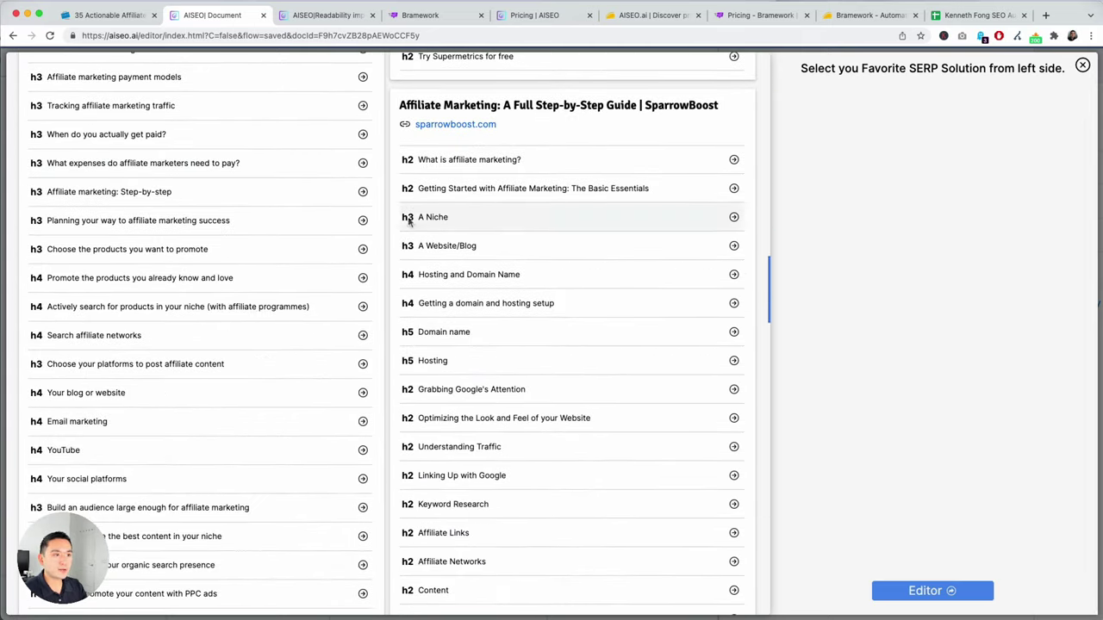
click(1082, 66)
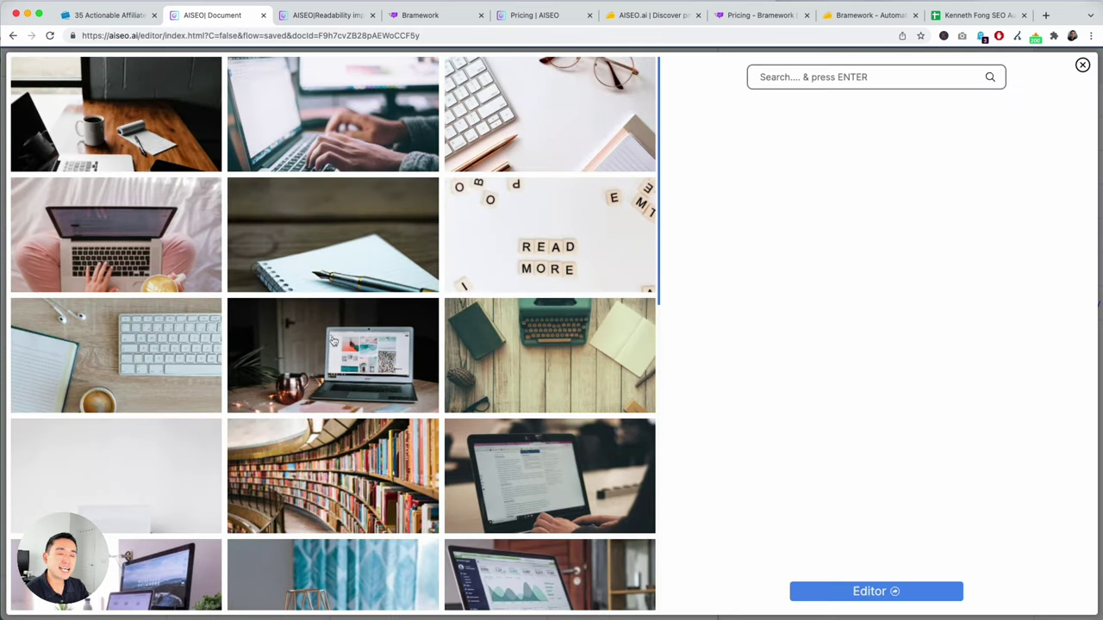
click(138, 152)
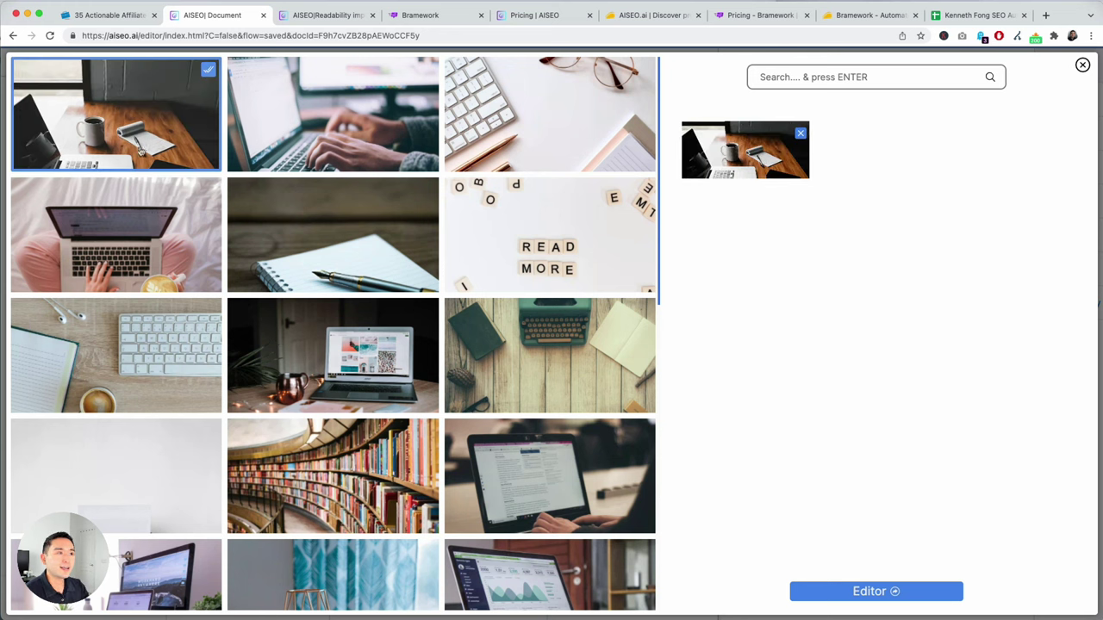
Insert the laptop-and-coffee desk photo into the article and toggle Dark Mode on and off
click(882, 590)
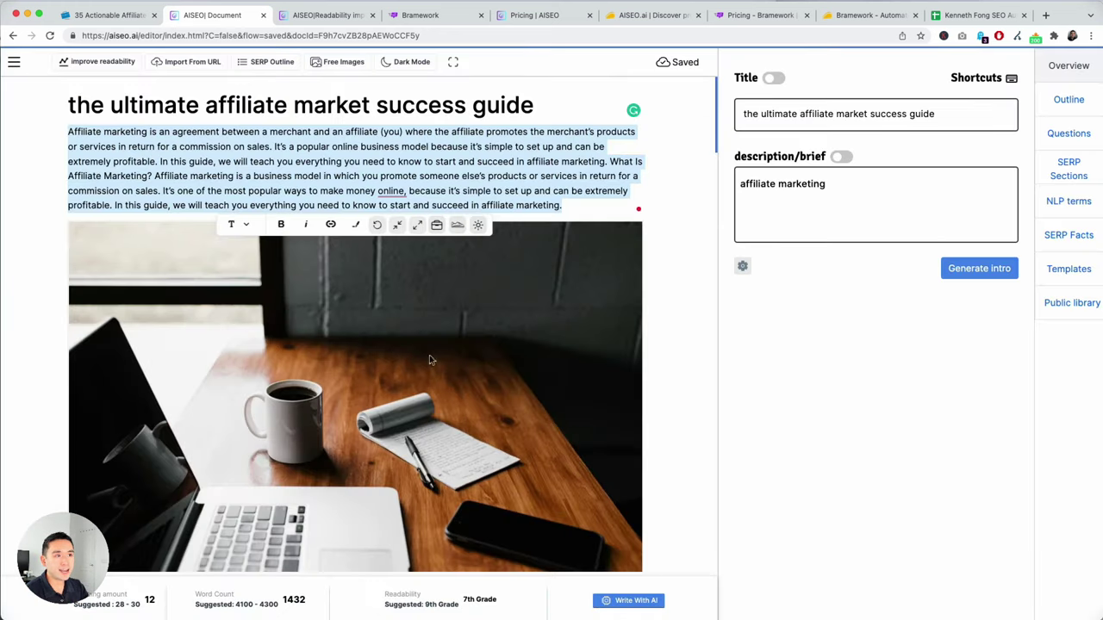
click(405, 62)
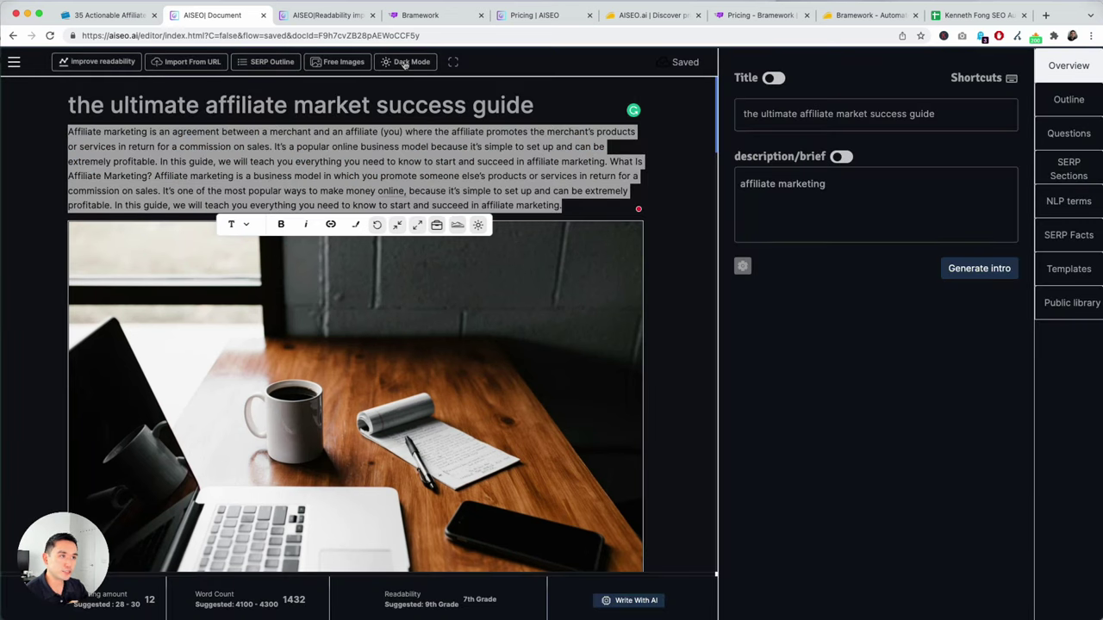
click(405, 62)
Browse the Outline, Questions, SERP Sections, NLP terms, SERP Facts and Templates panels
click(1081, 99)
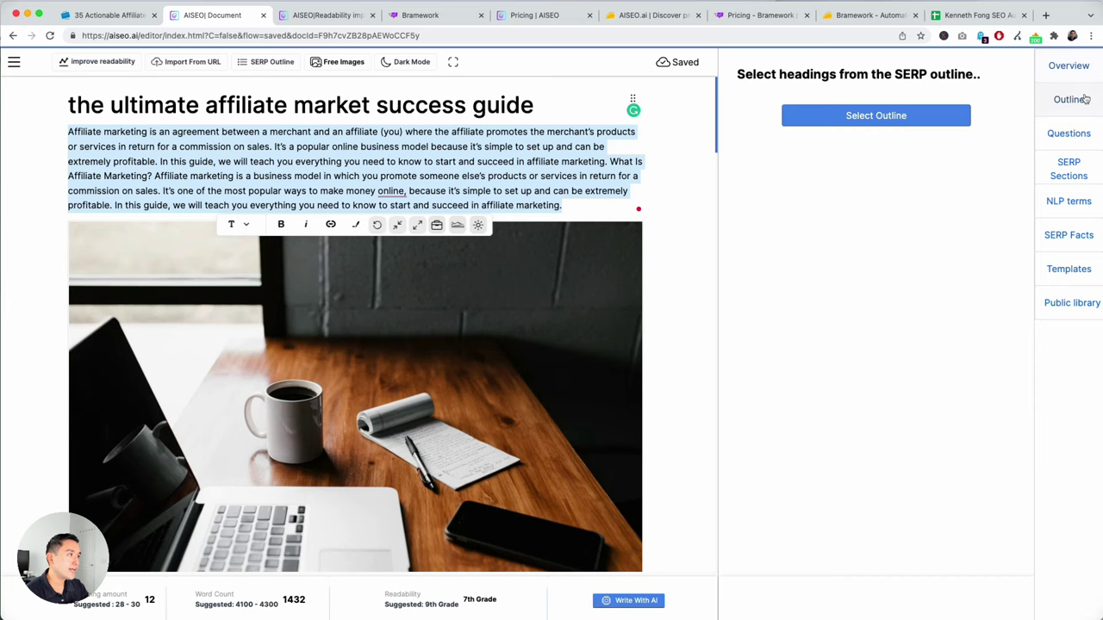
click(1084, 140)
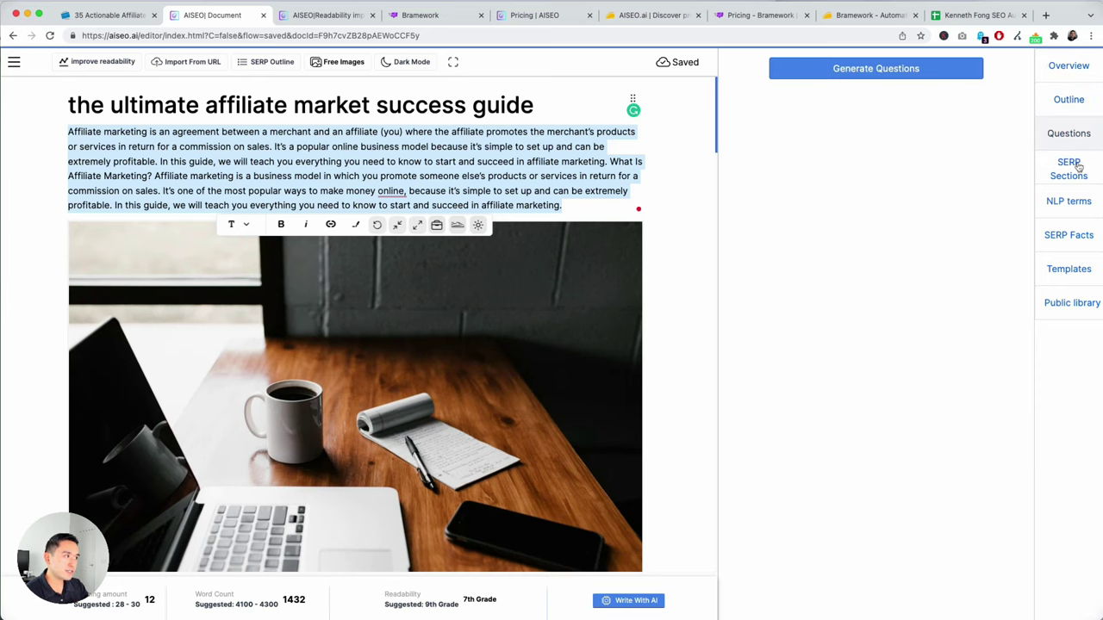
click(1078, 167)
click(1060, 138)
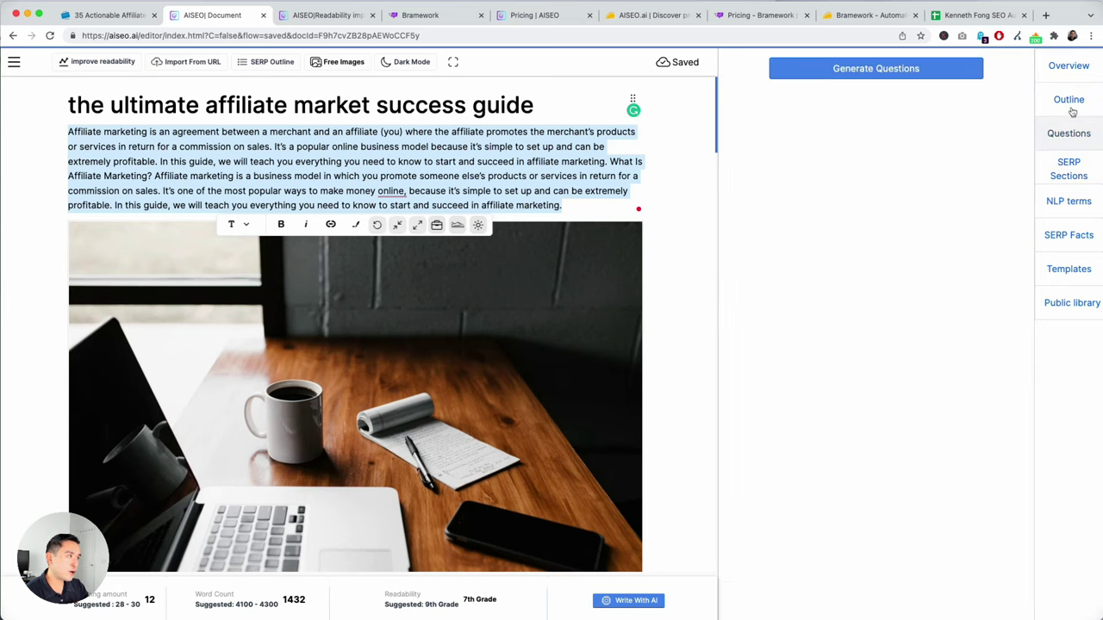
click(1070, 102)
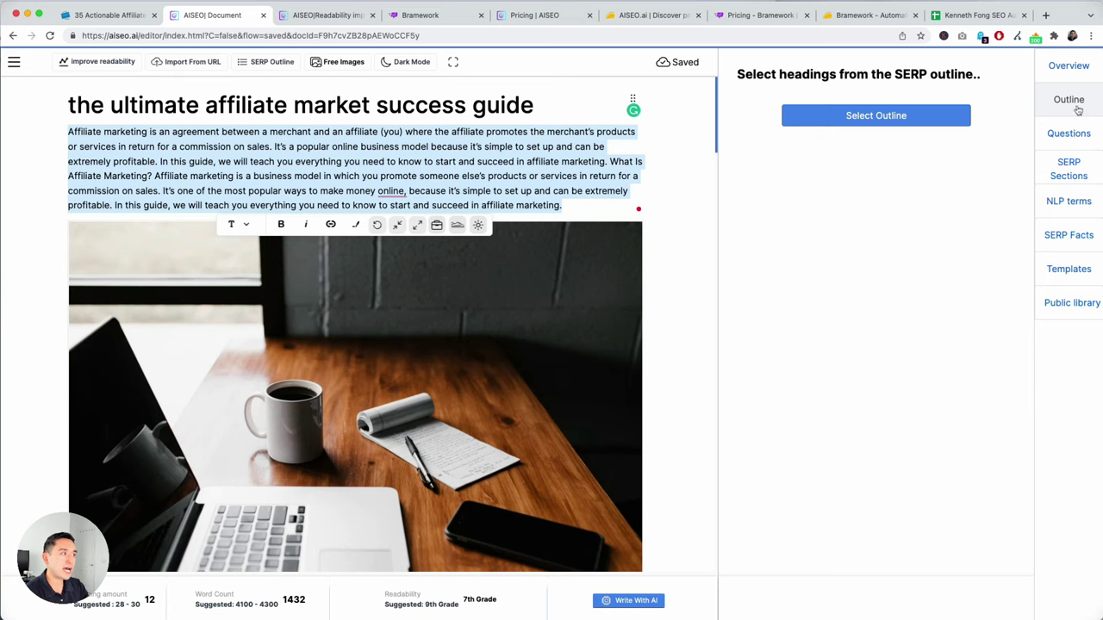
click(1071, 136)
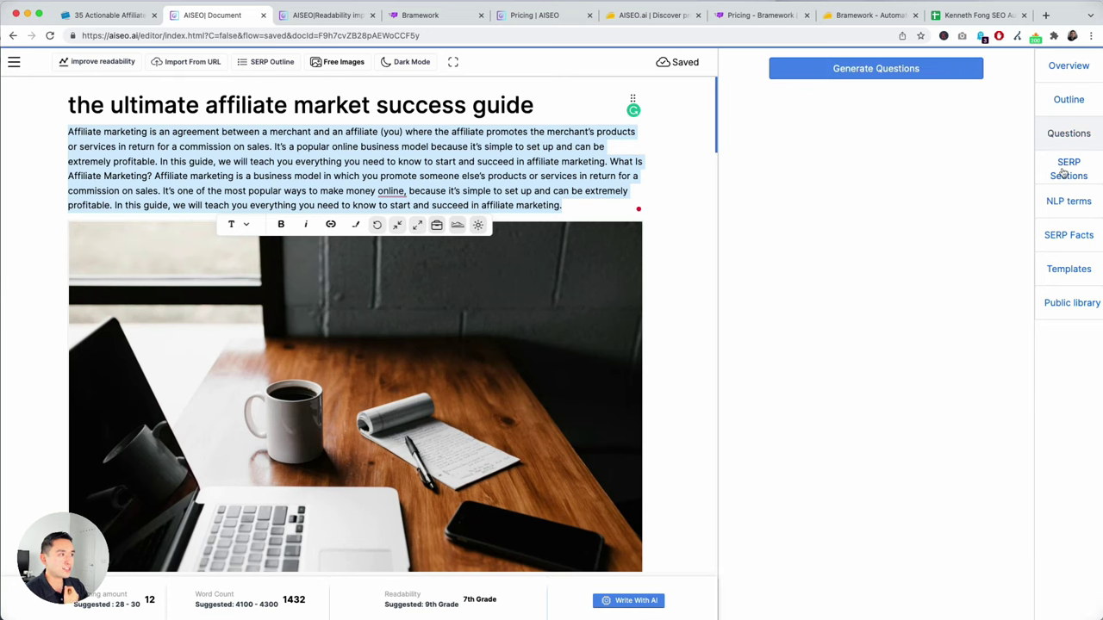
click(1063, 172)
click(1073, 208)
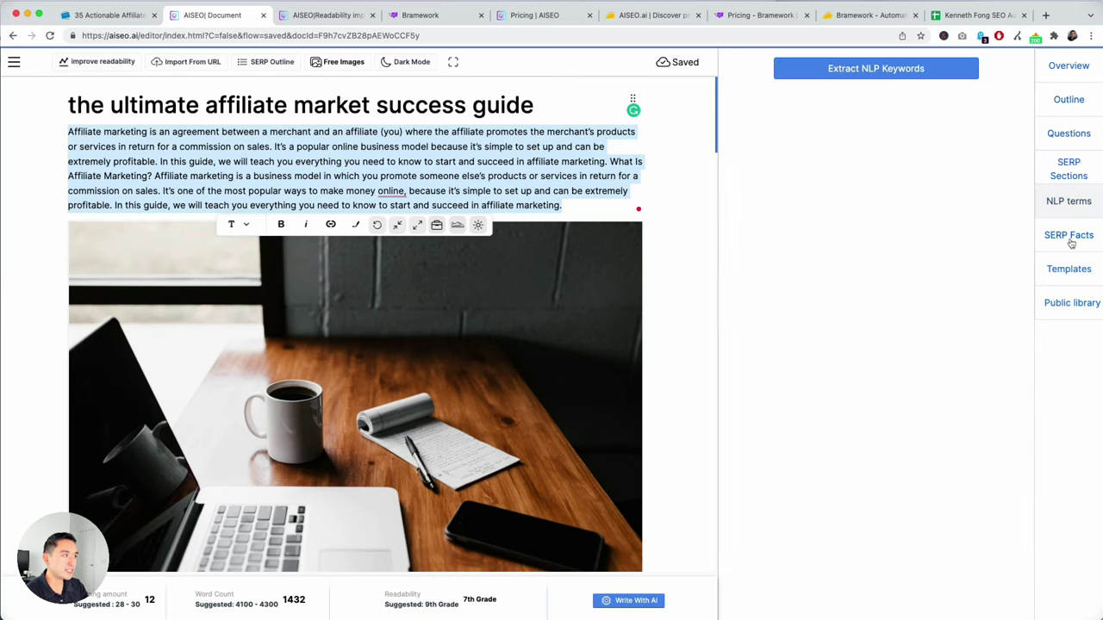
click(1070, 241)
click(1069, 270)
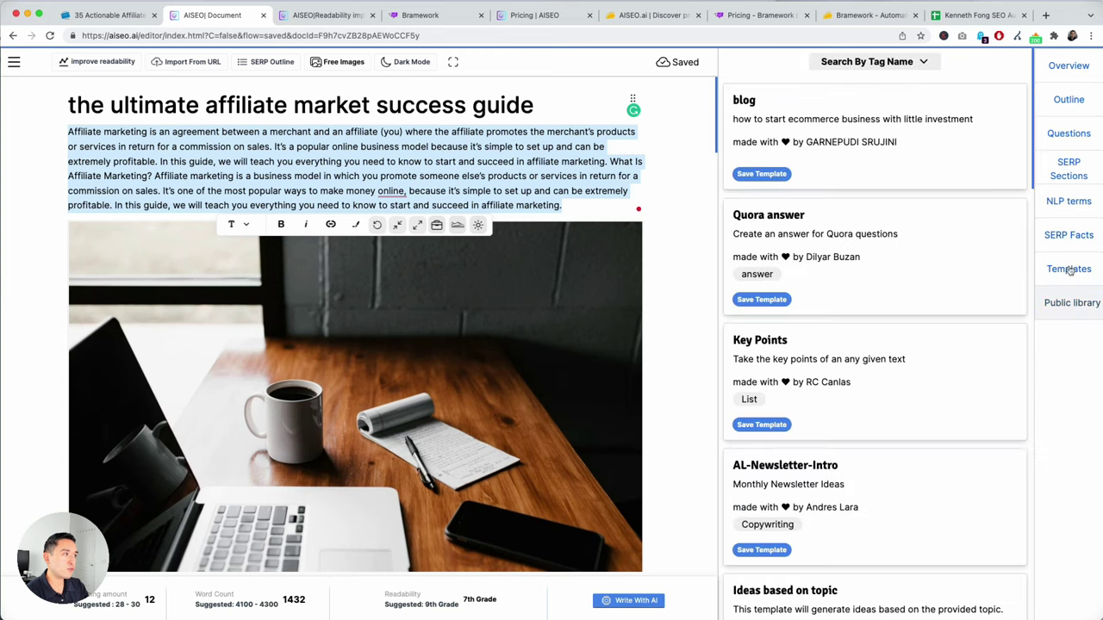
click(14, 62)
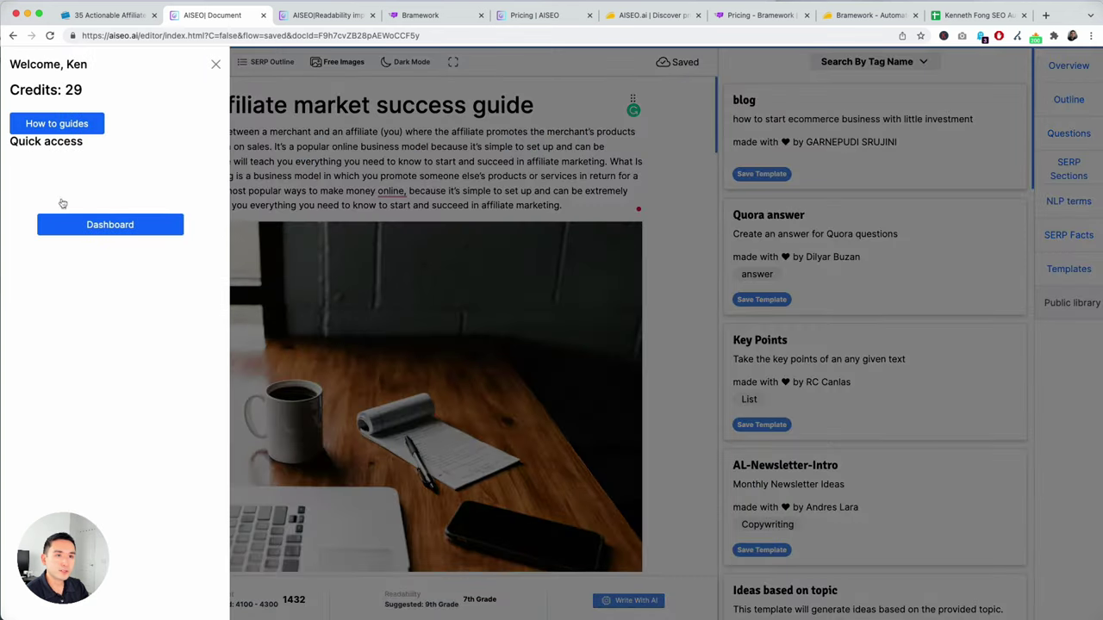
Open a blank Readability improver from the Tools dashboard, then return to the article's readability check
click(93, 222)
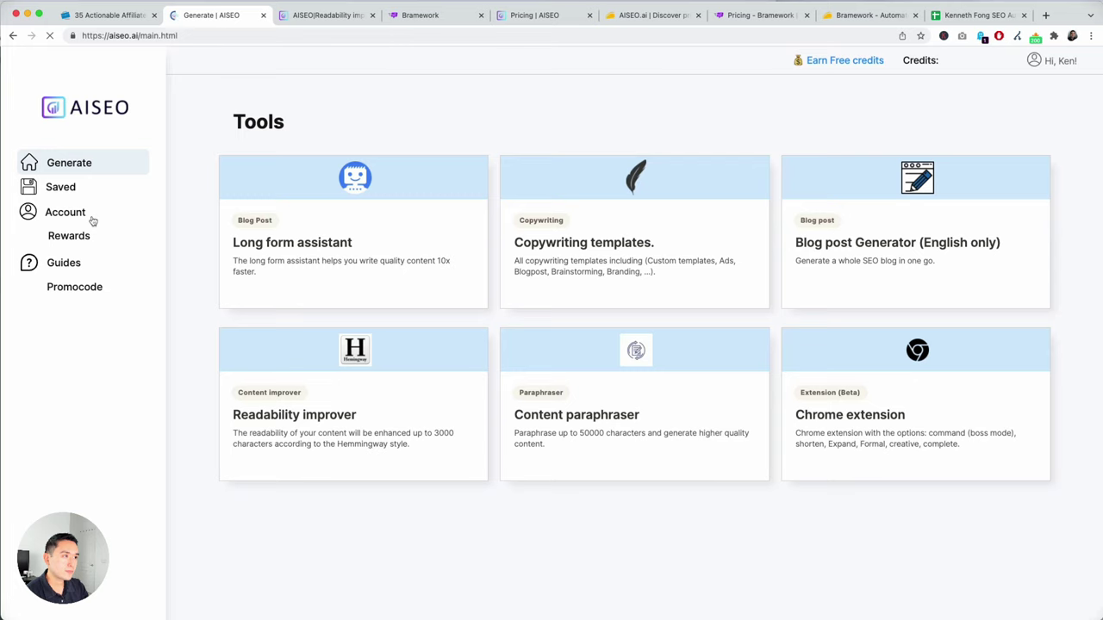
click(388, 421)
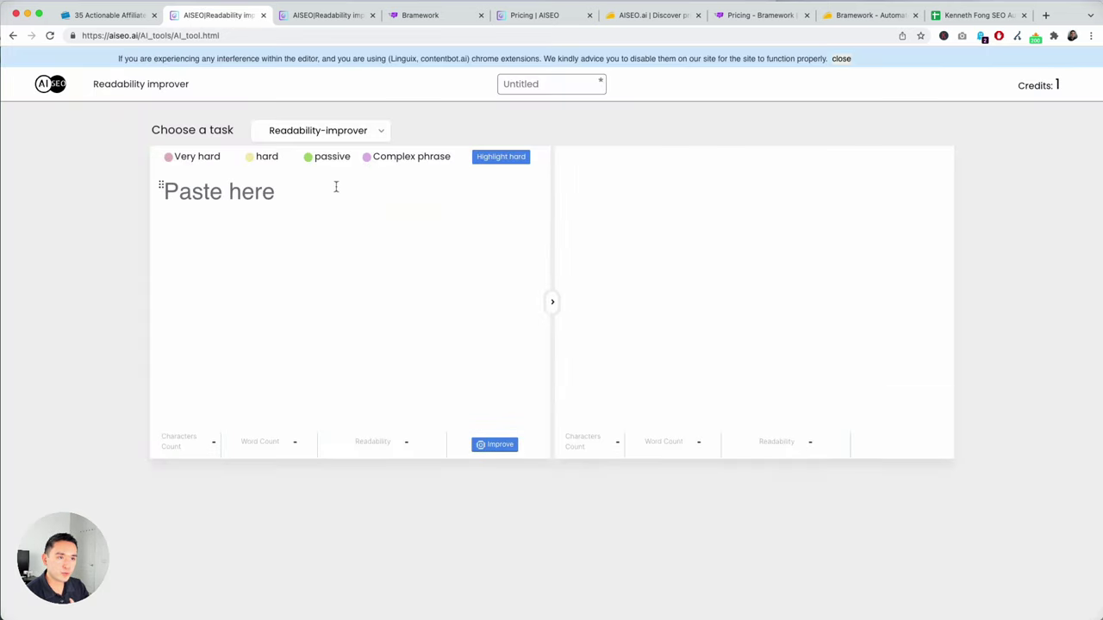
click(326, 15)
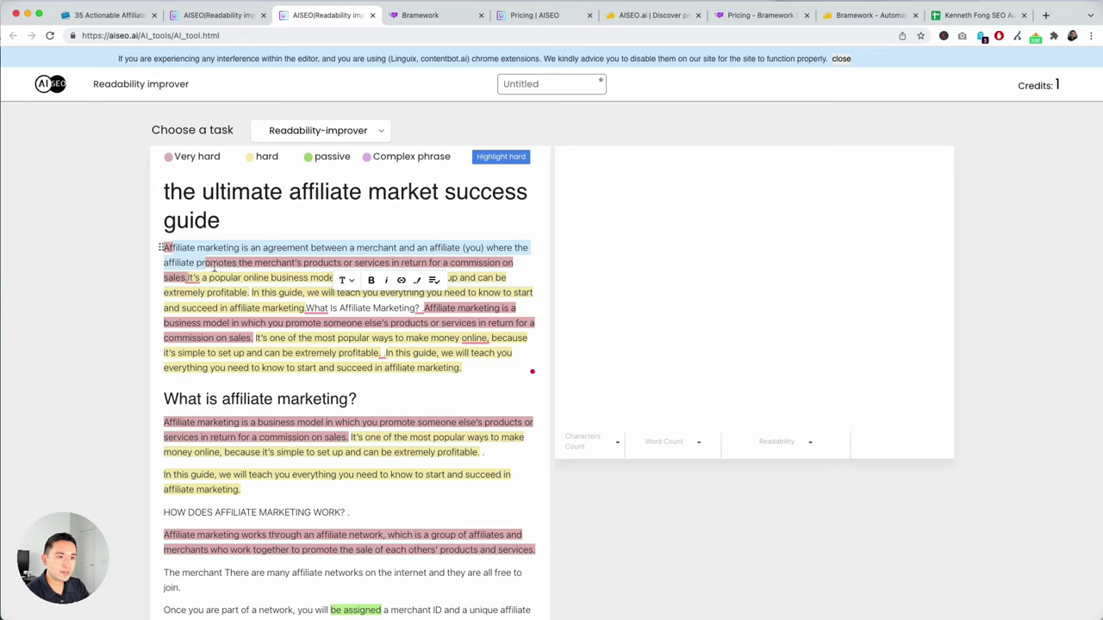
End the intro's first sentence at 'affiliate.' and move the rest into a new paragraph
drag(217, 251, 485, 380)
key(Right)
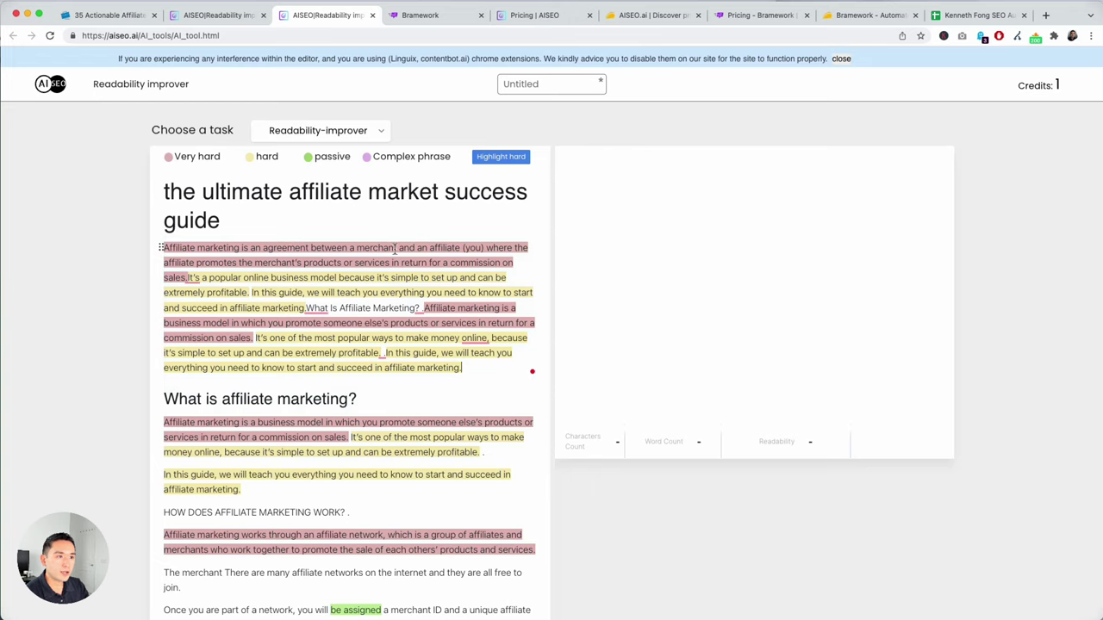
text(.)
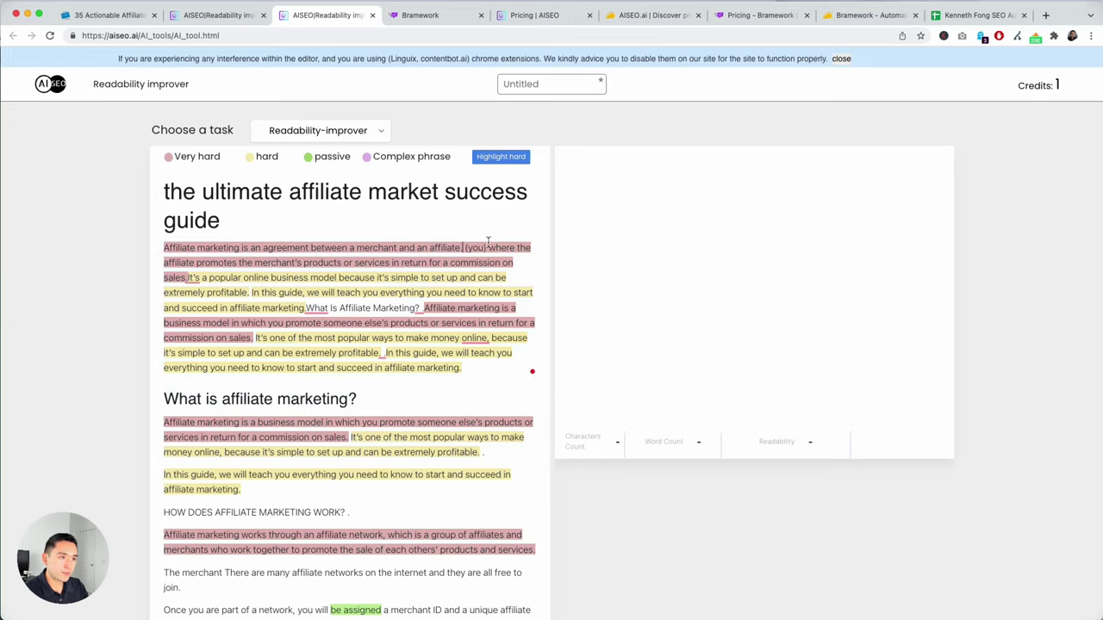
key(Return)
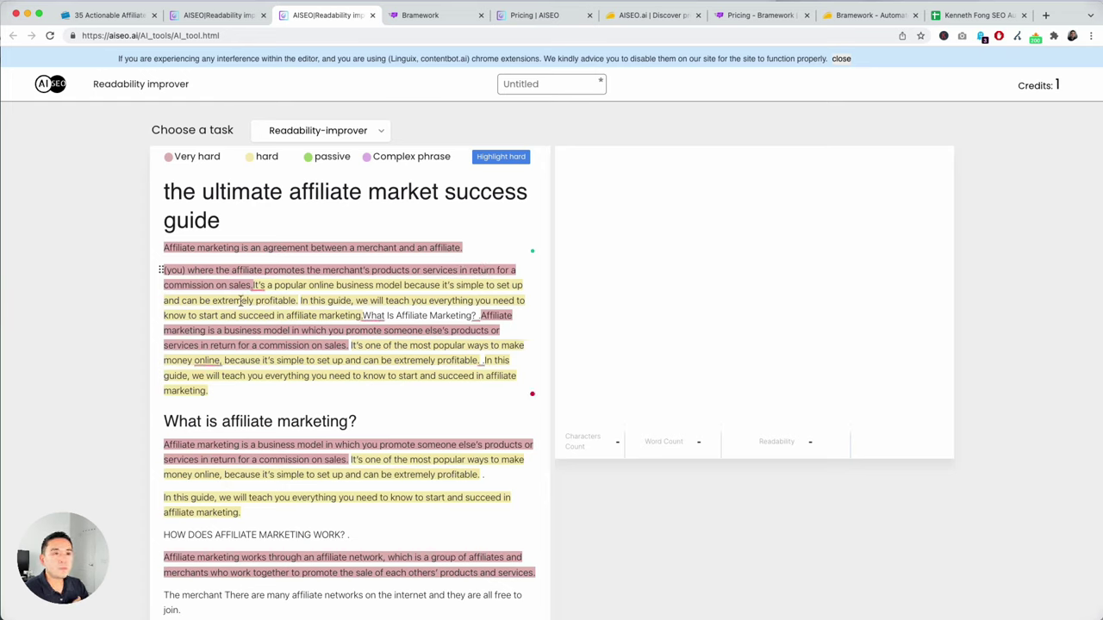
click(218, 18)
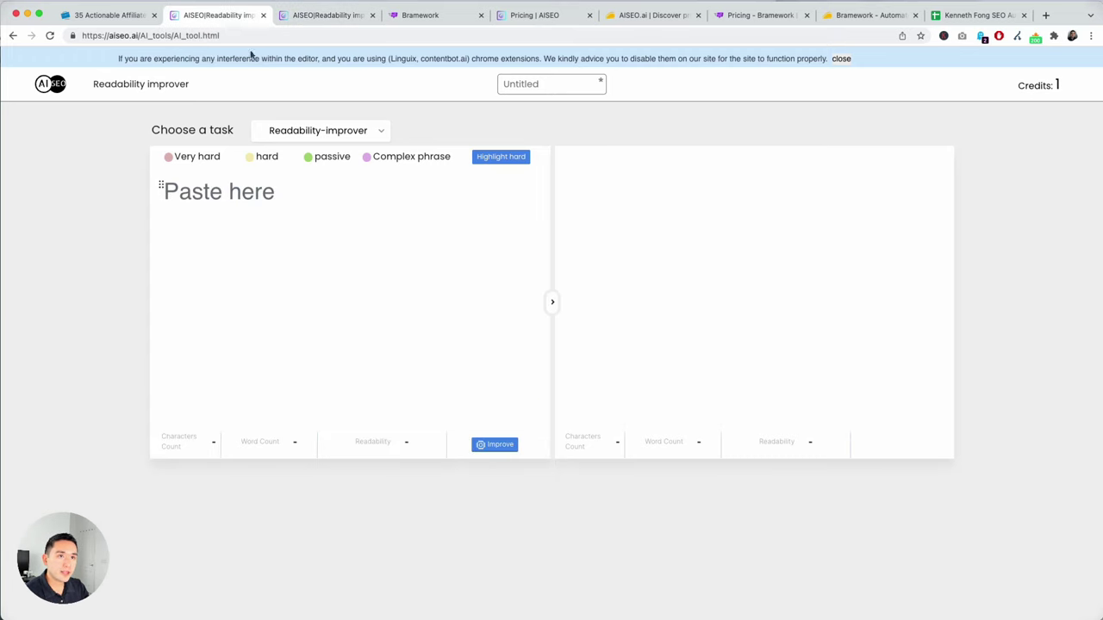
Open the Content paraphraser and copy the affiliate marketing article's first paragraph
click(12, 35)
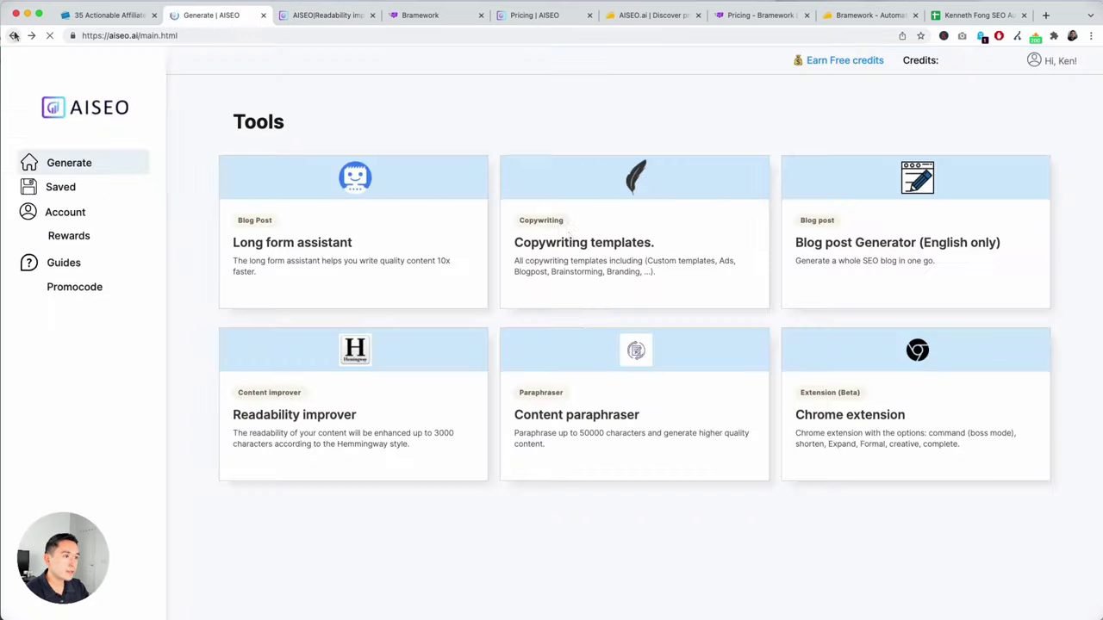
click(616, 388)
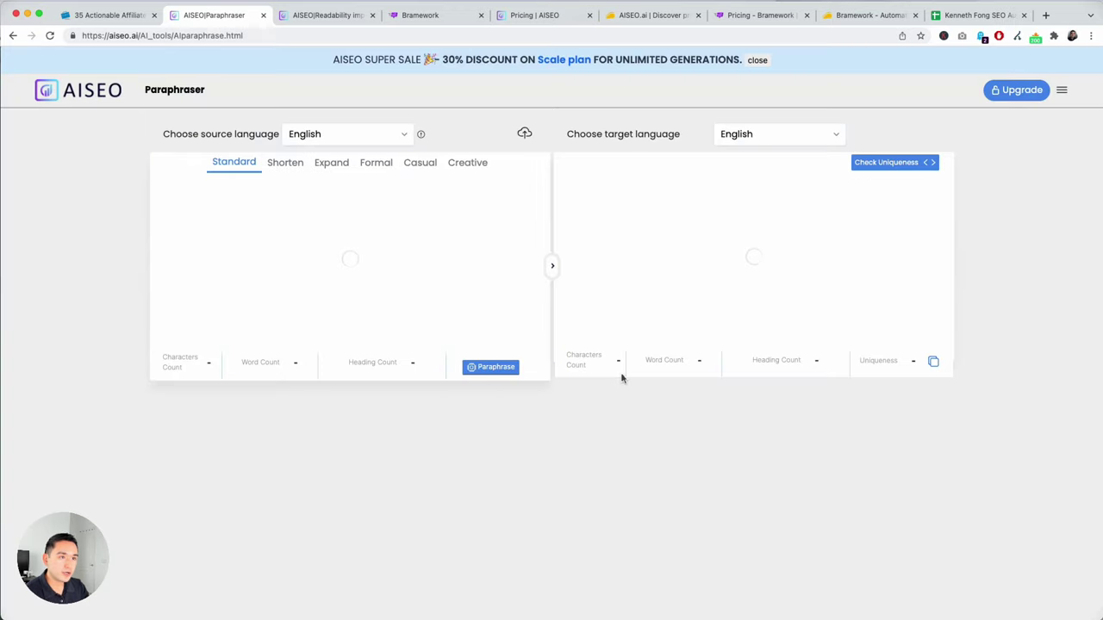
click(306, 15)
click(103, 15)
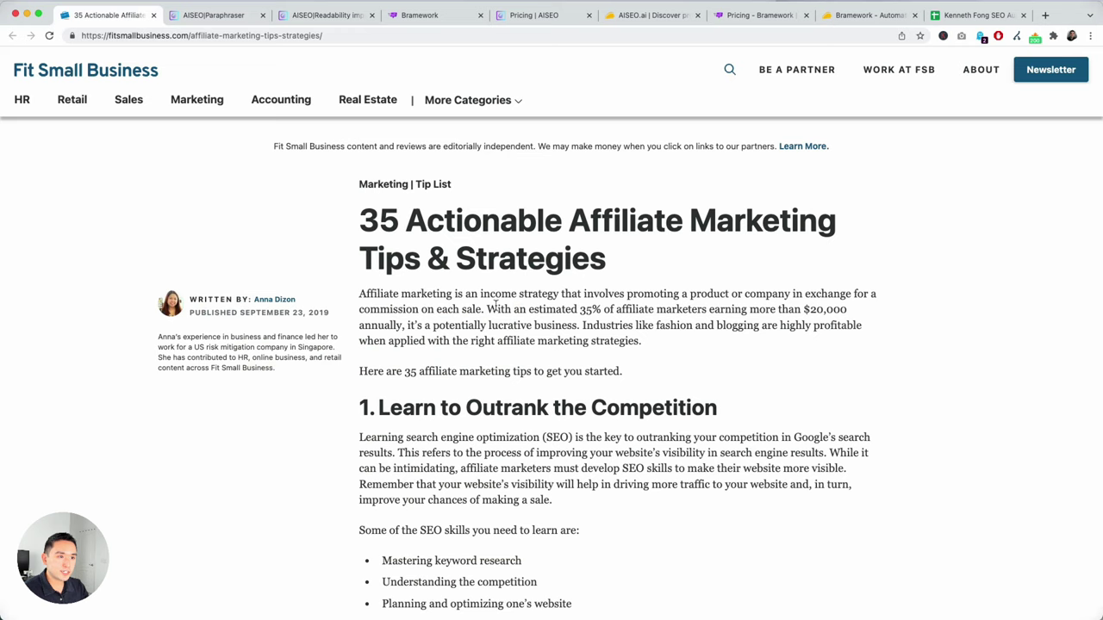
drag(360, 294, 632, 349)
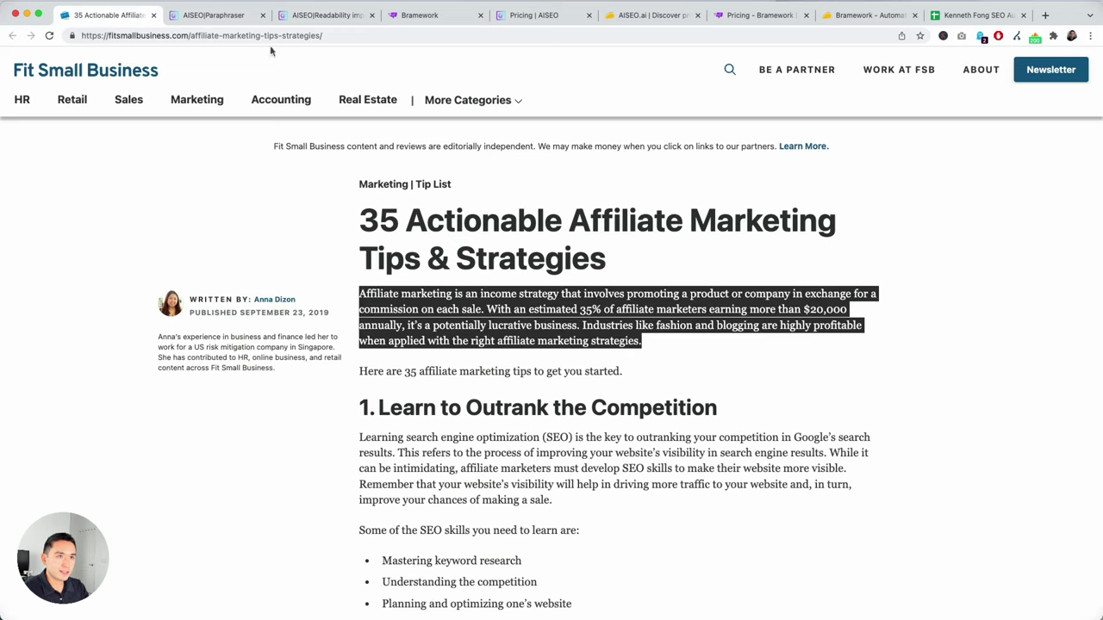
key(ctrl+c)
Paste the paragraph into the Paraphraser, run it, and dismiss the out-of-credits notice
click(214, 15)
click(218, 233)
key(ctrl+v)
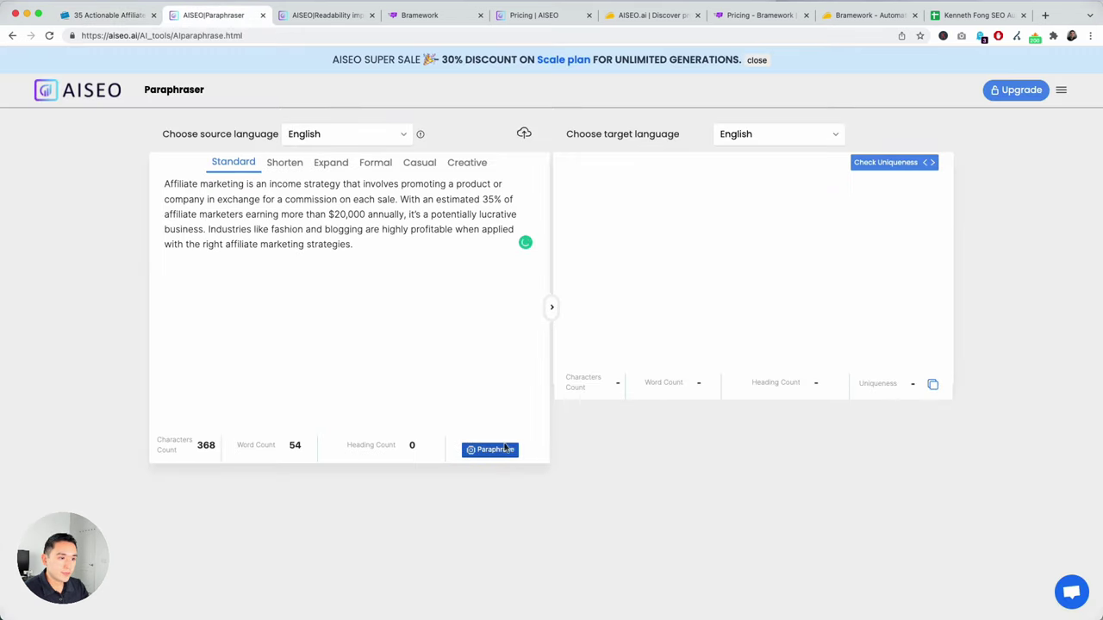
click(510, 450)
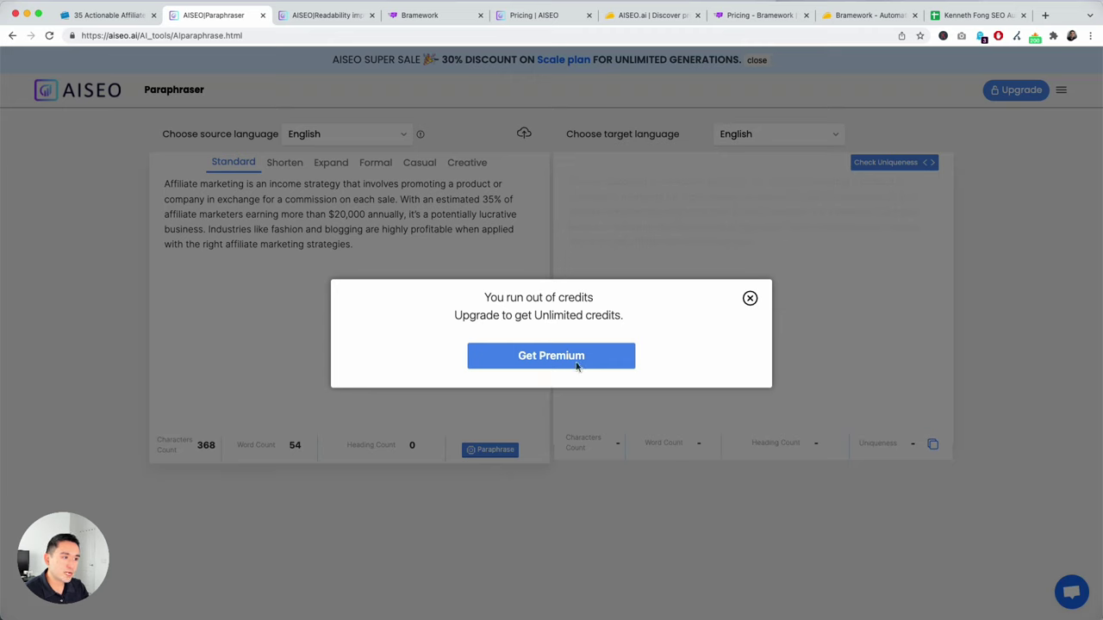
click(749, 298)
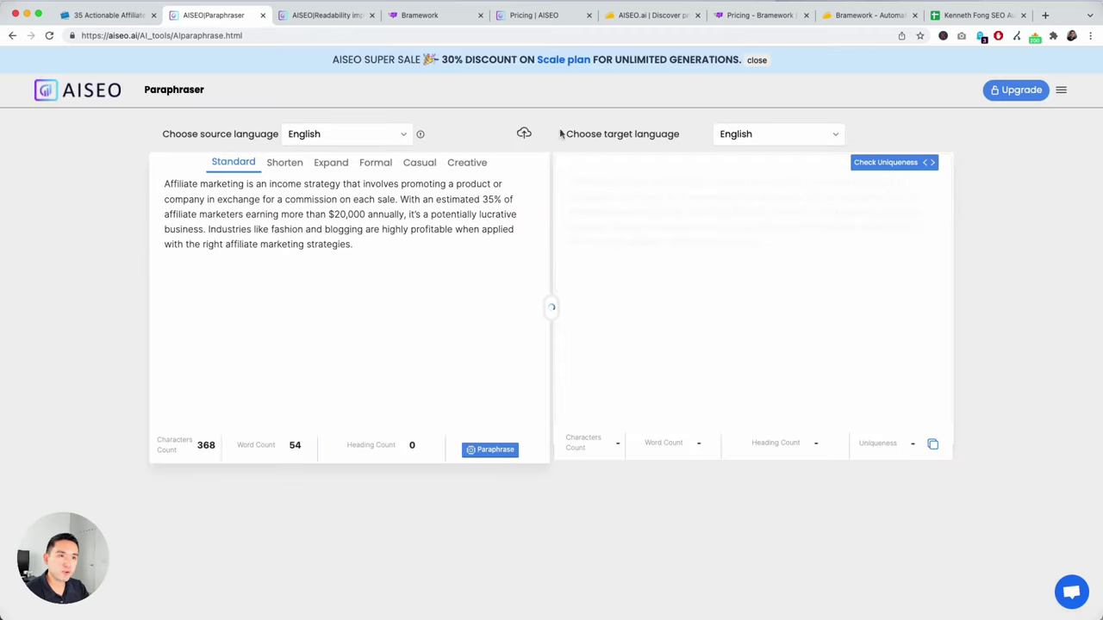
mouse_move(317, 165)
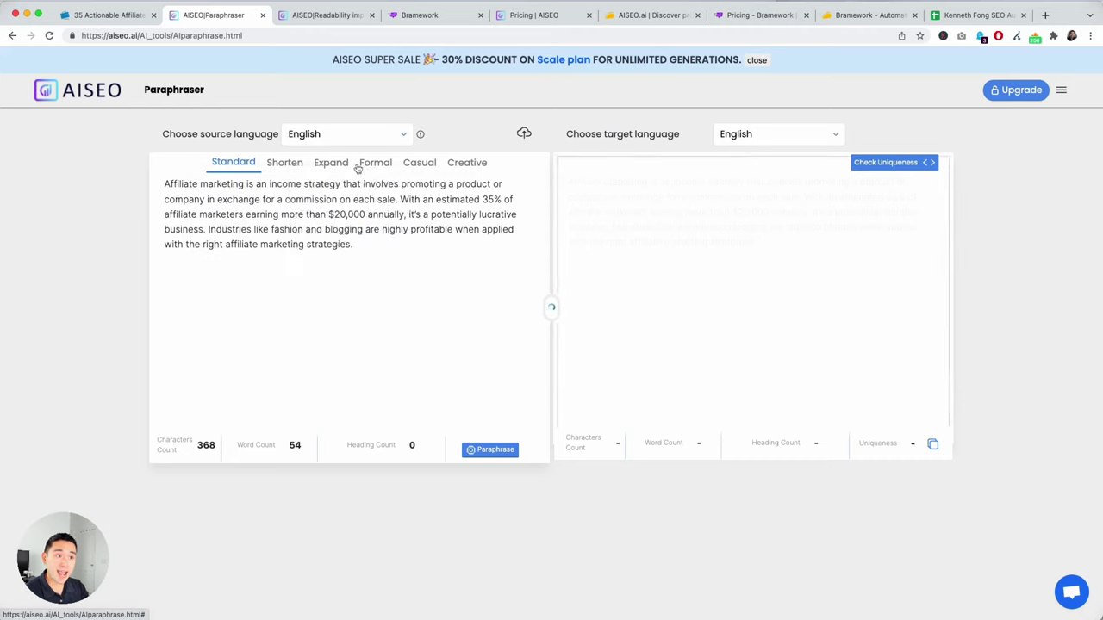
mouse_move(374, 168)
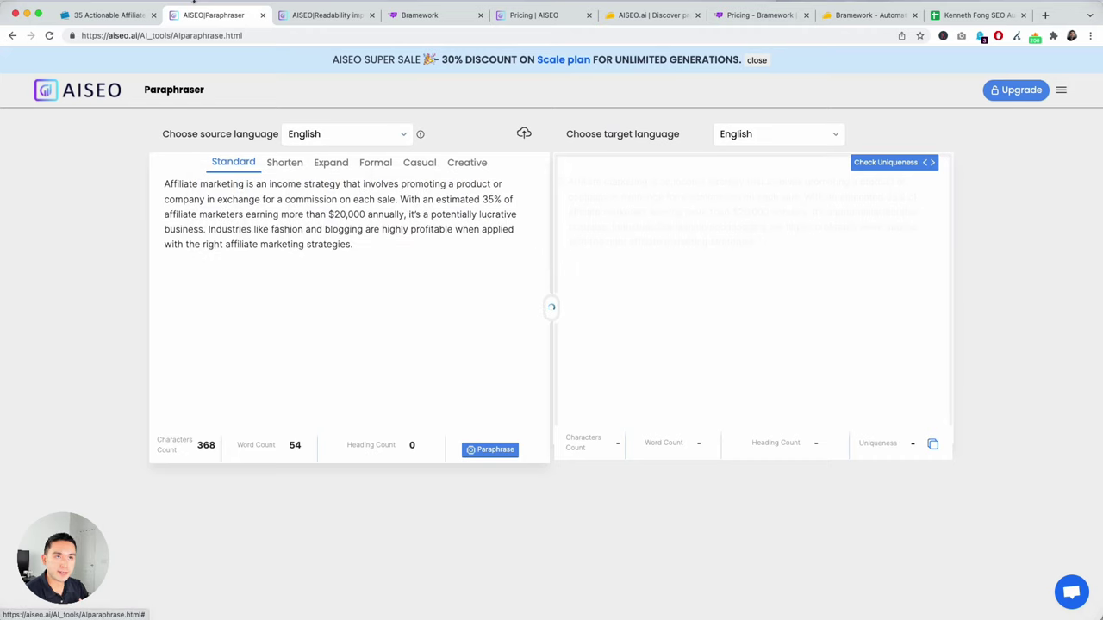
click(12, 35)
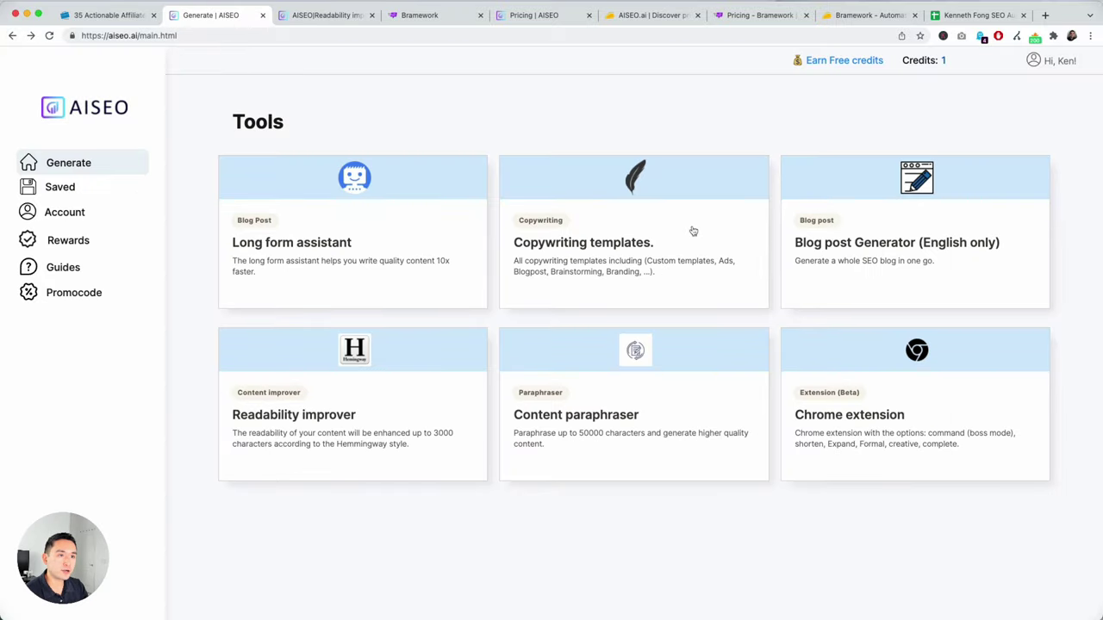
Look through the saved documents and the Blog post Generator
click(89, 191)
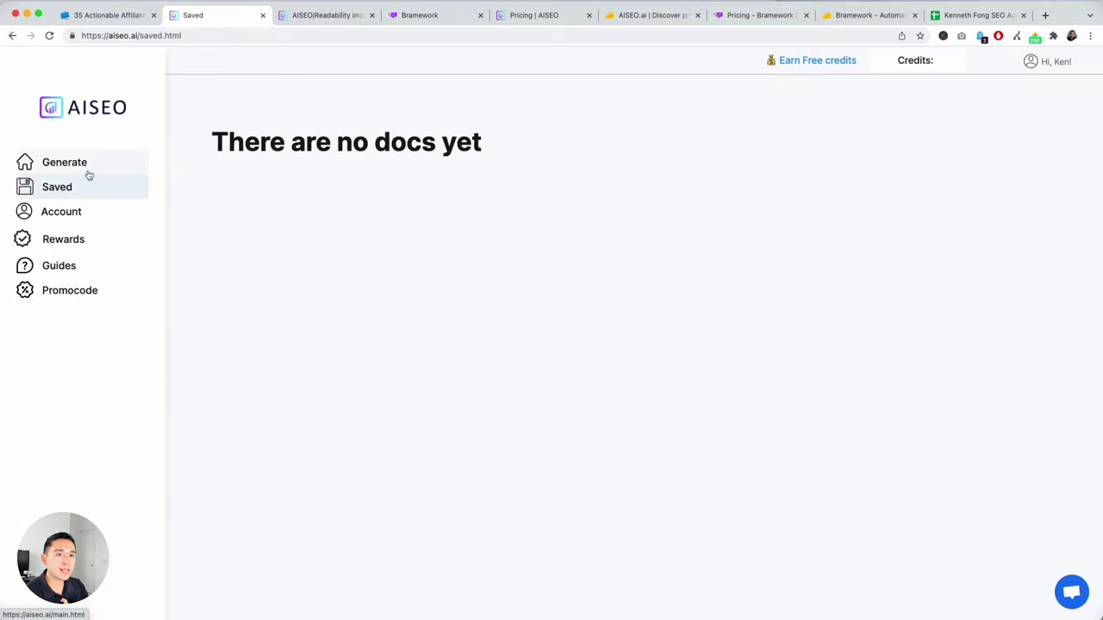
click(88, 170)
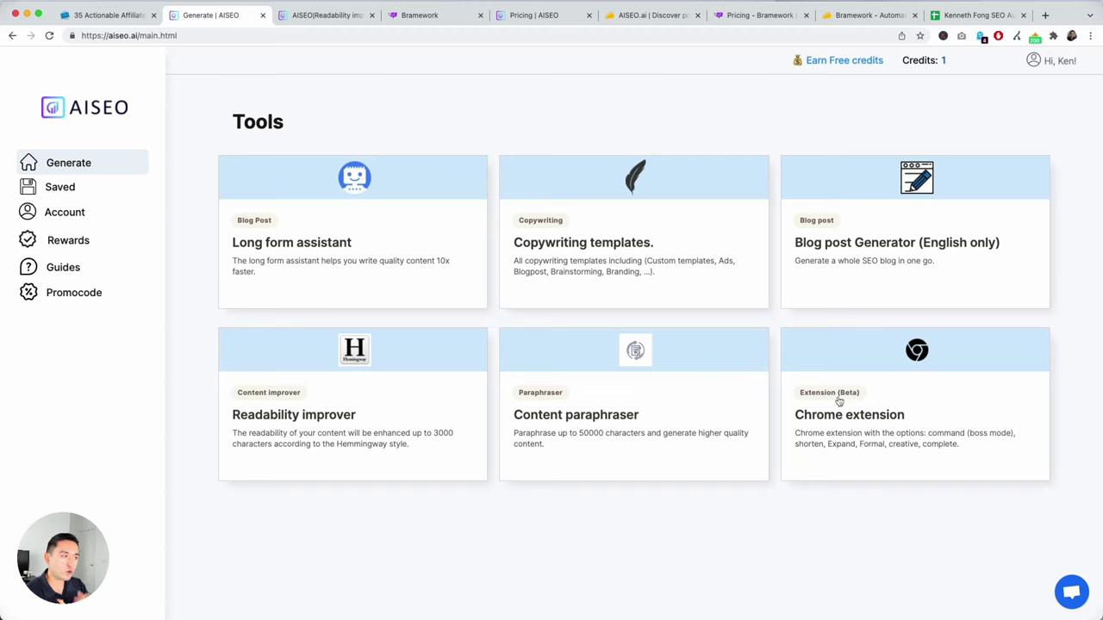
click(881, 220)
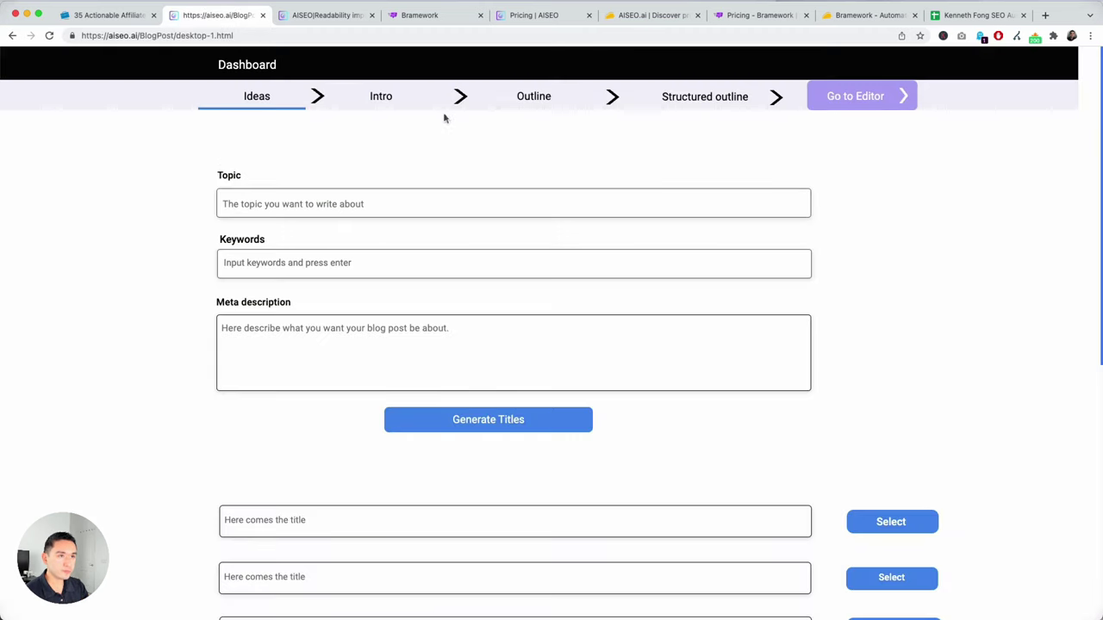
click(11, 35)
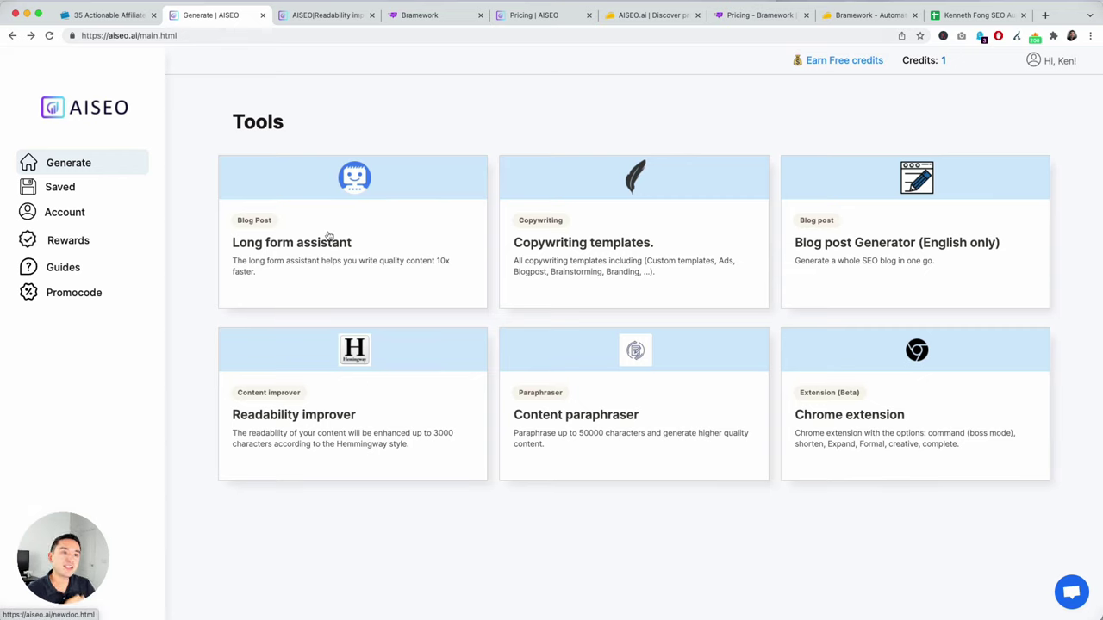
Open the Long form assistant, dismiss the out-of-credits notice, and return to the Tools dashboard
click(328, 236)
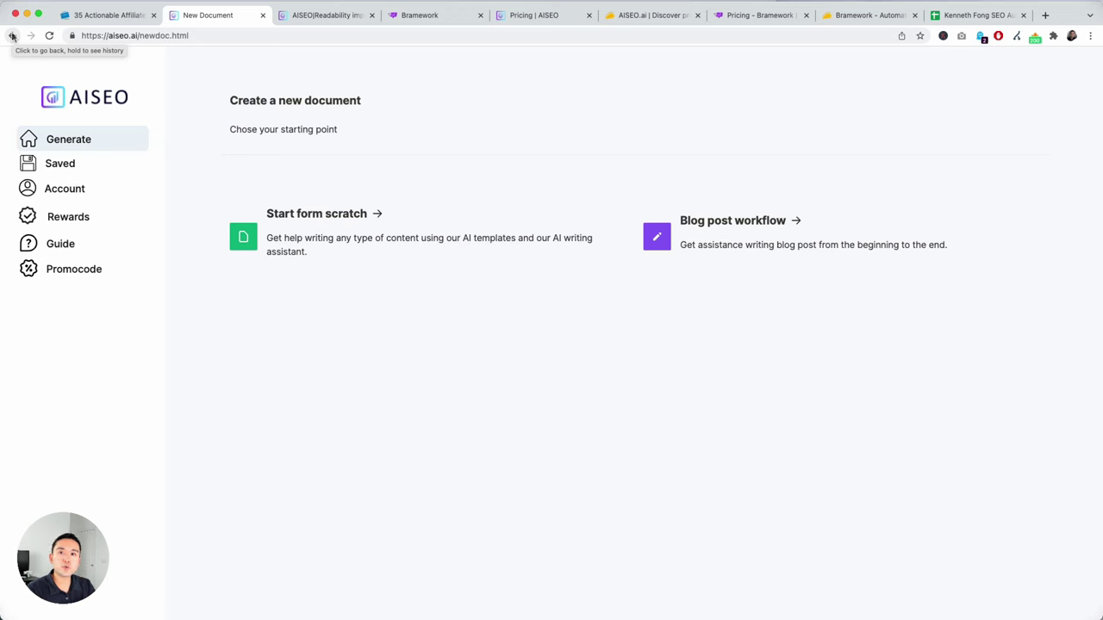
click(12, 36)
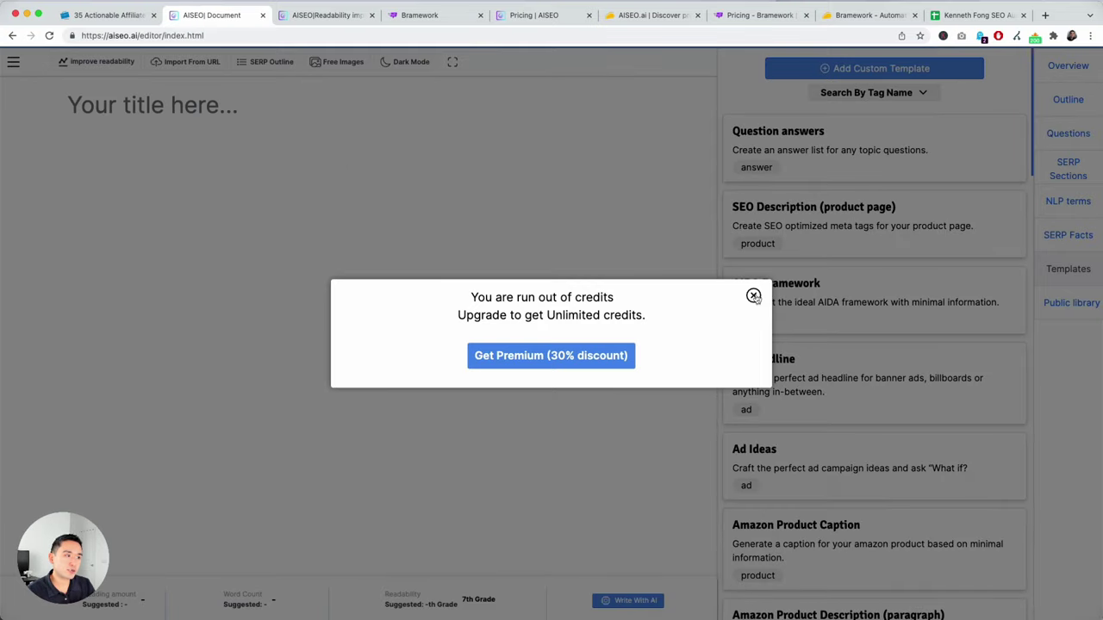
click(753, 294)
scroll(812, 215, down, 6)
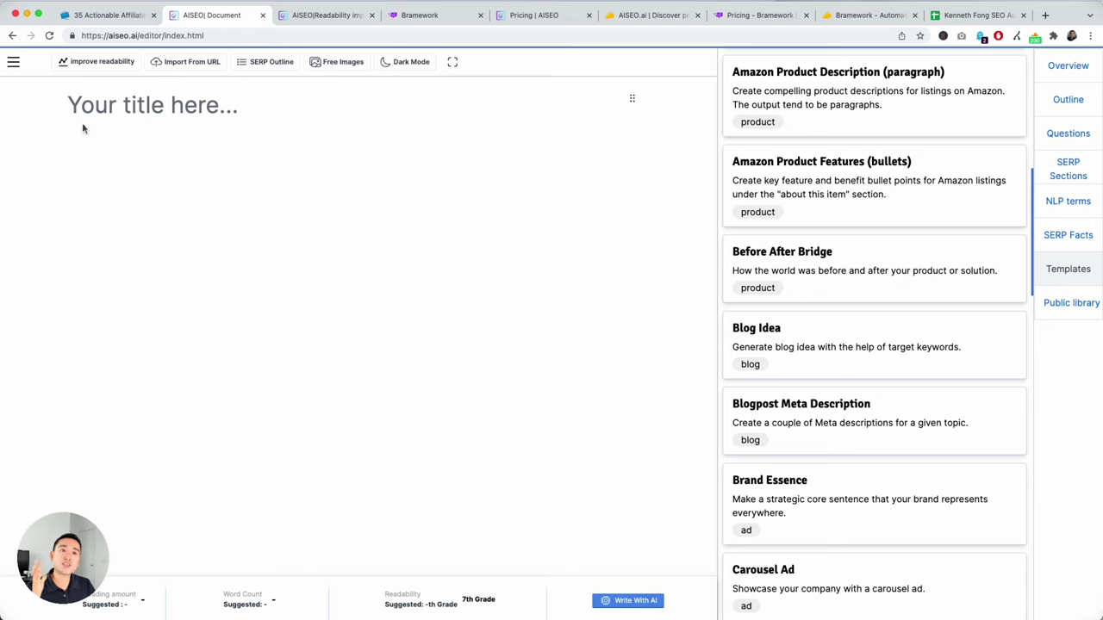
click(14, 63)
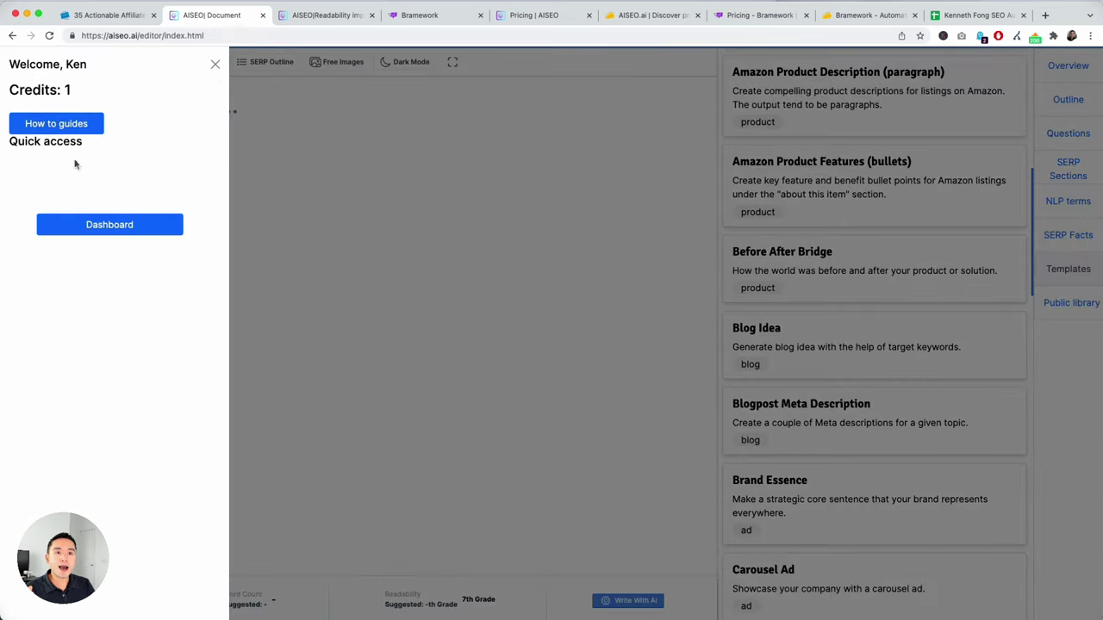
click(99, 222)
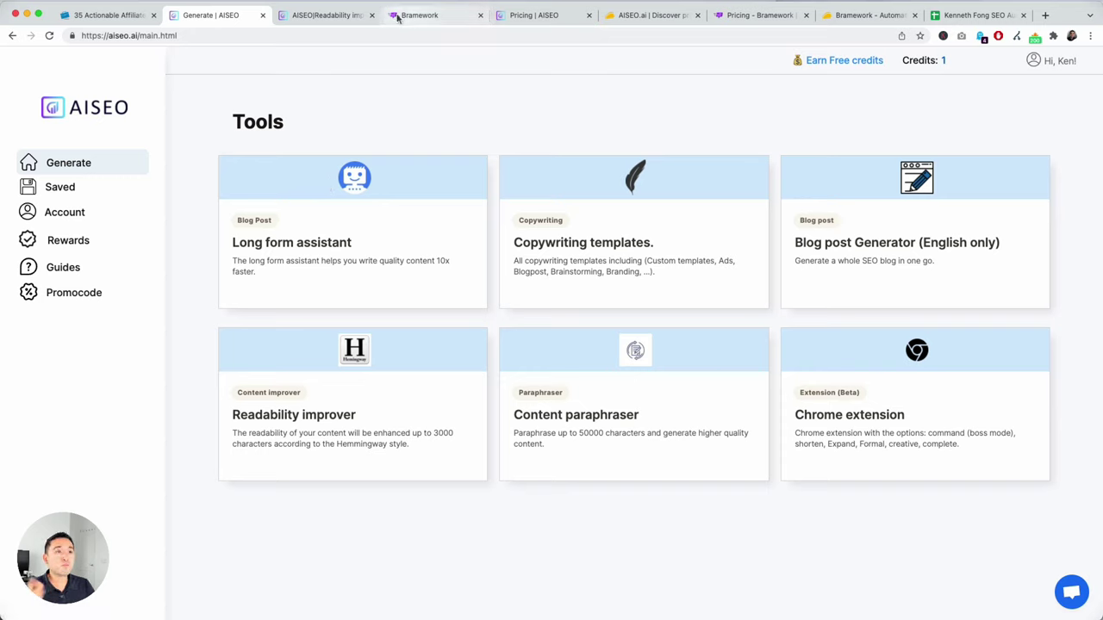
In Bramework, glance at the new post screen and the projects list
click(427, 17)
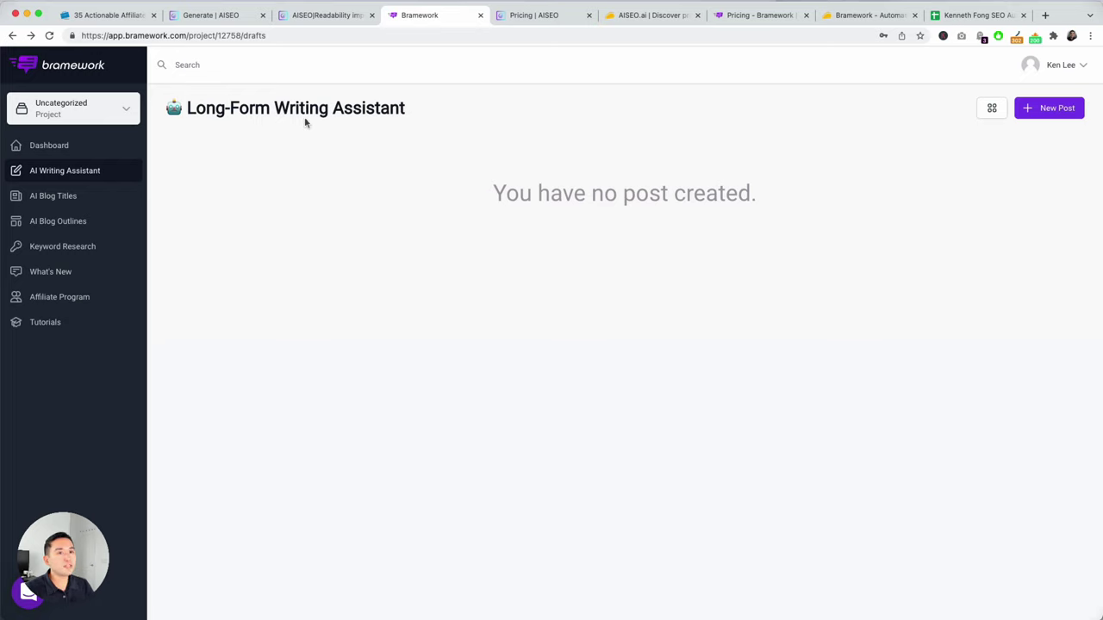
click(1048, 108)
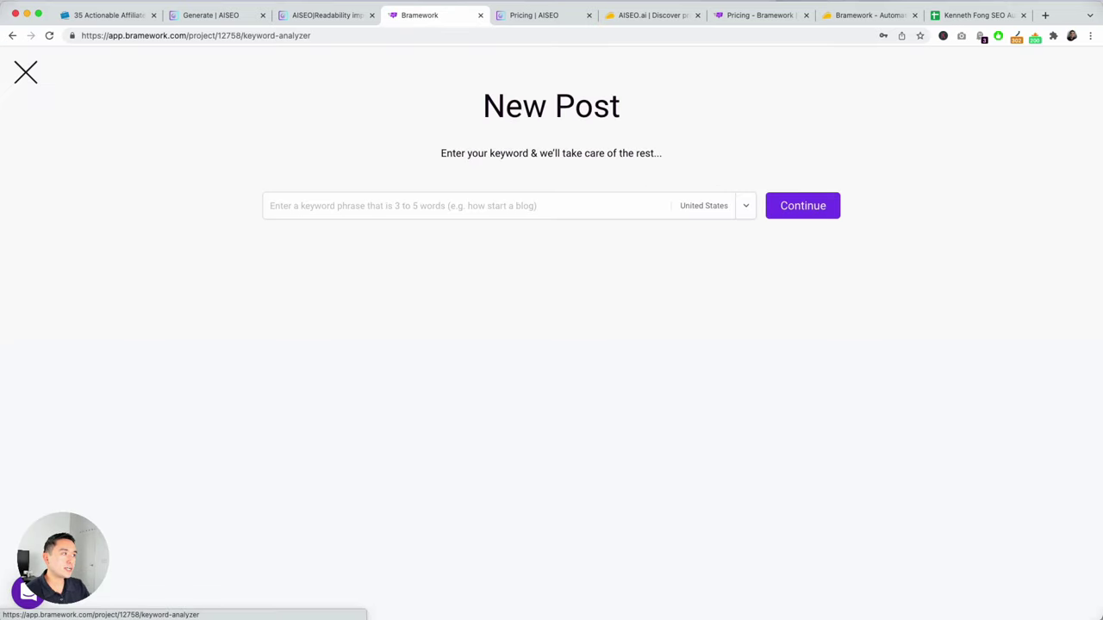
click(27, 73)
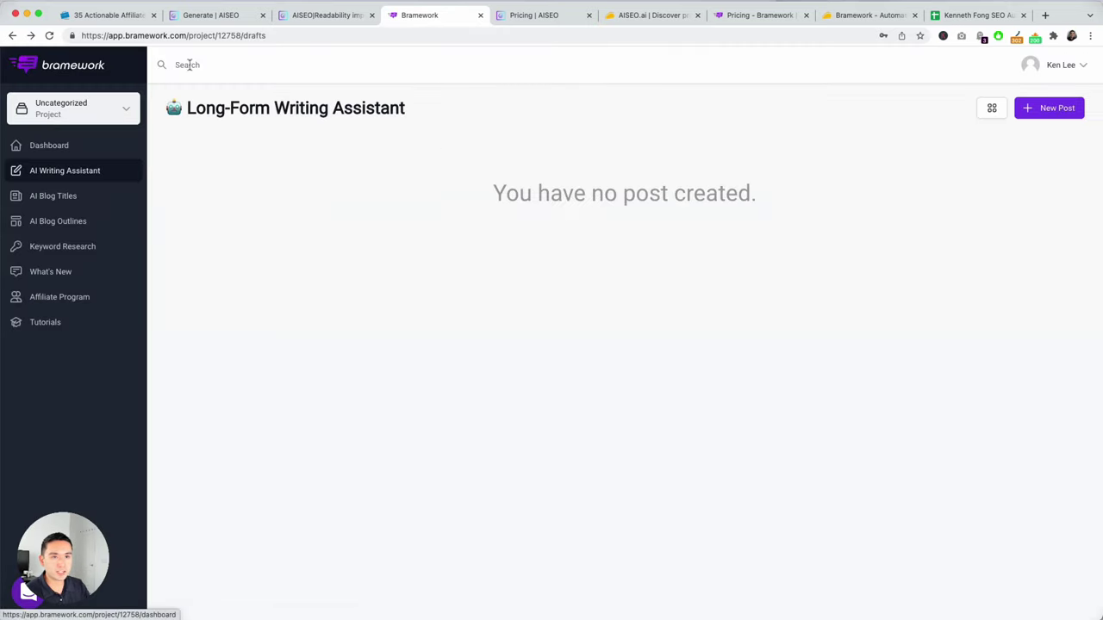
click(59, 105)
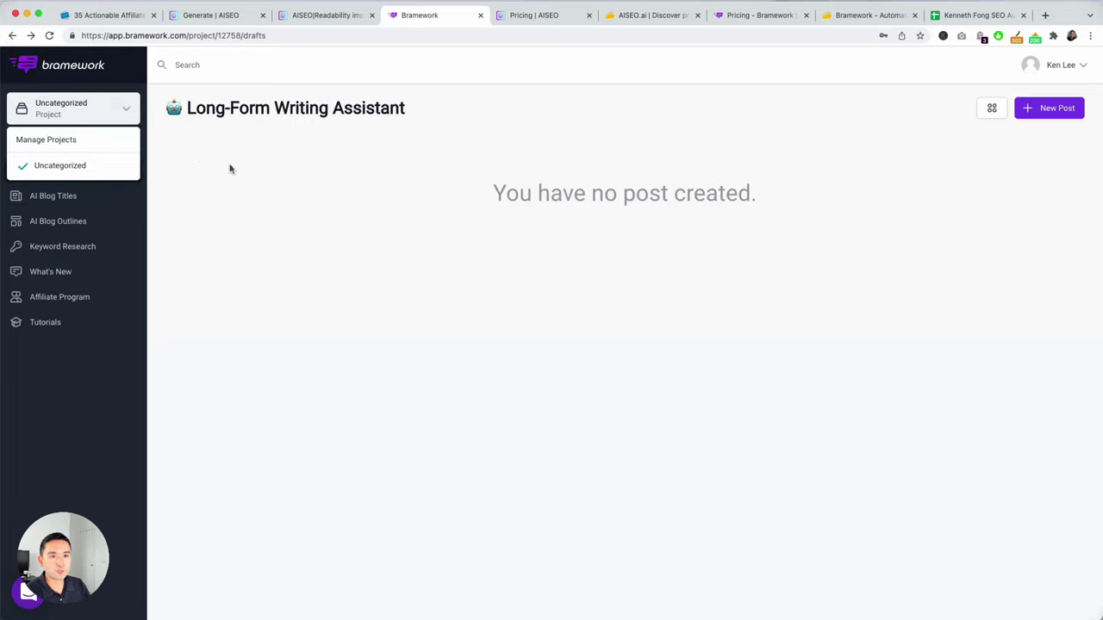
click(199, 170)
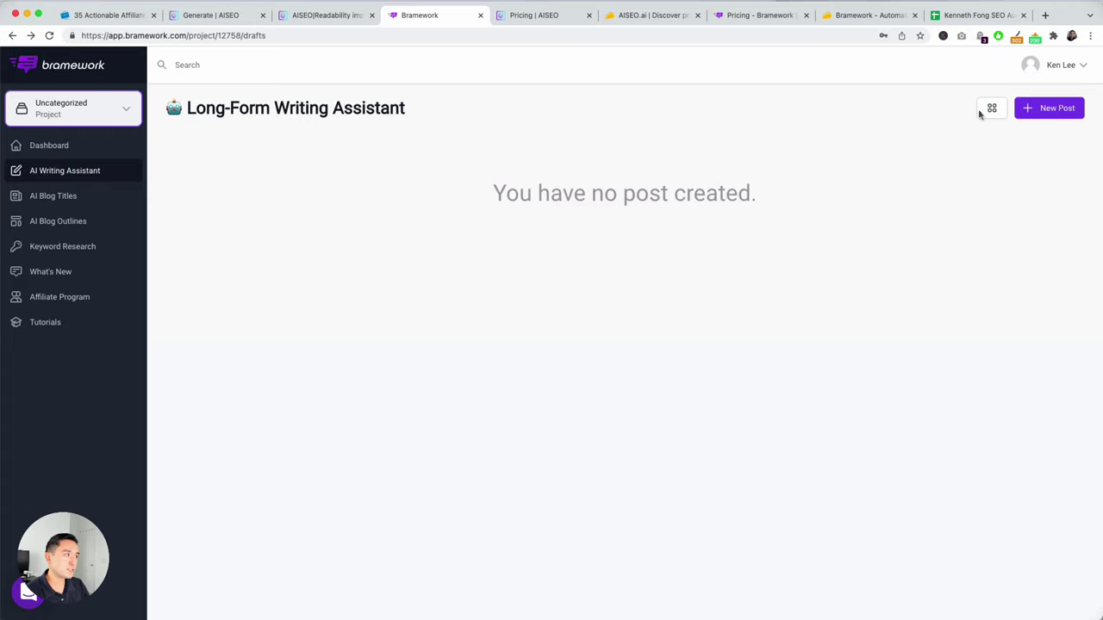
Start a new post with 'affiliate marketing tips' as its main keyword
click(1042, 110)
click(575, 199)
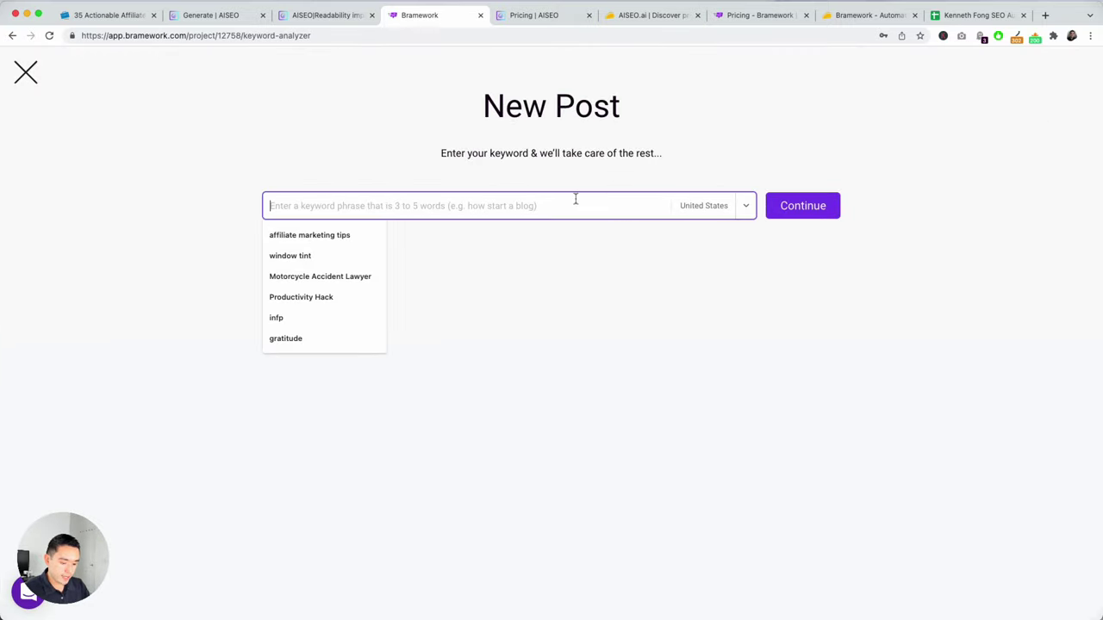
click(337, 234)
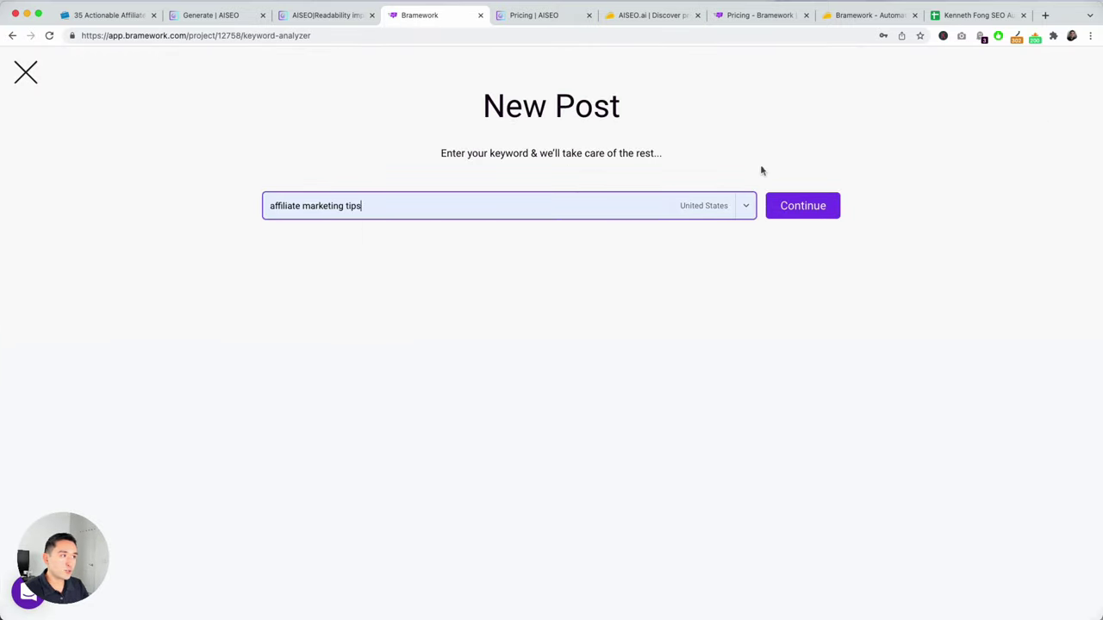
click(806, 205)
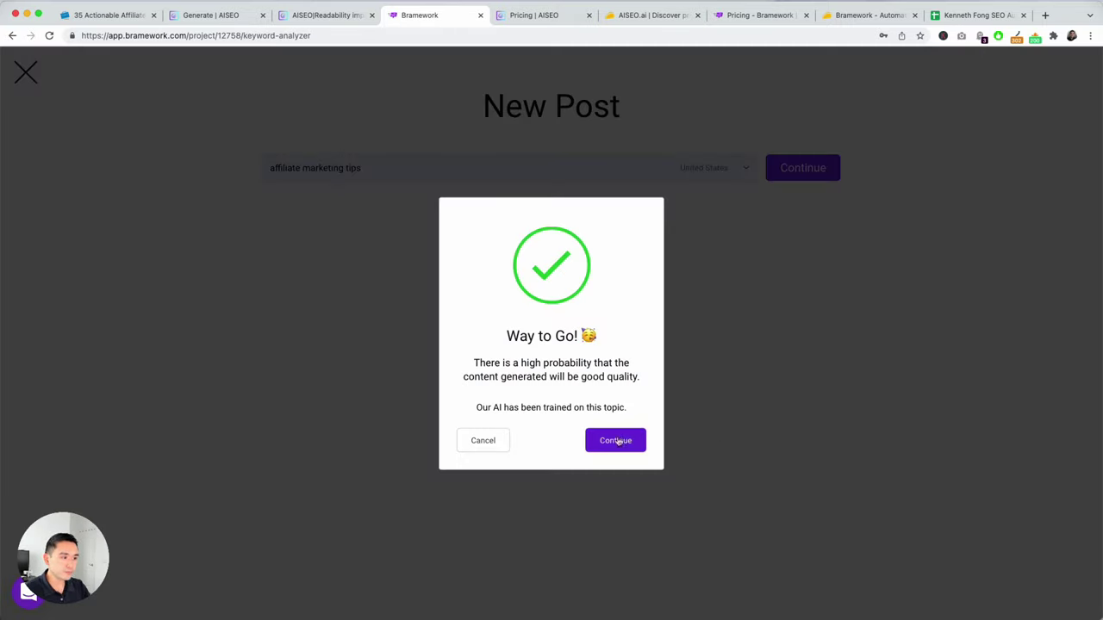
click(615, 441)
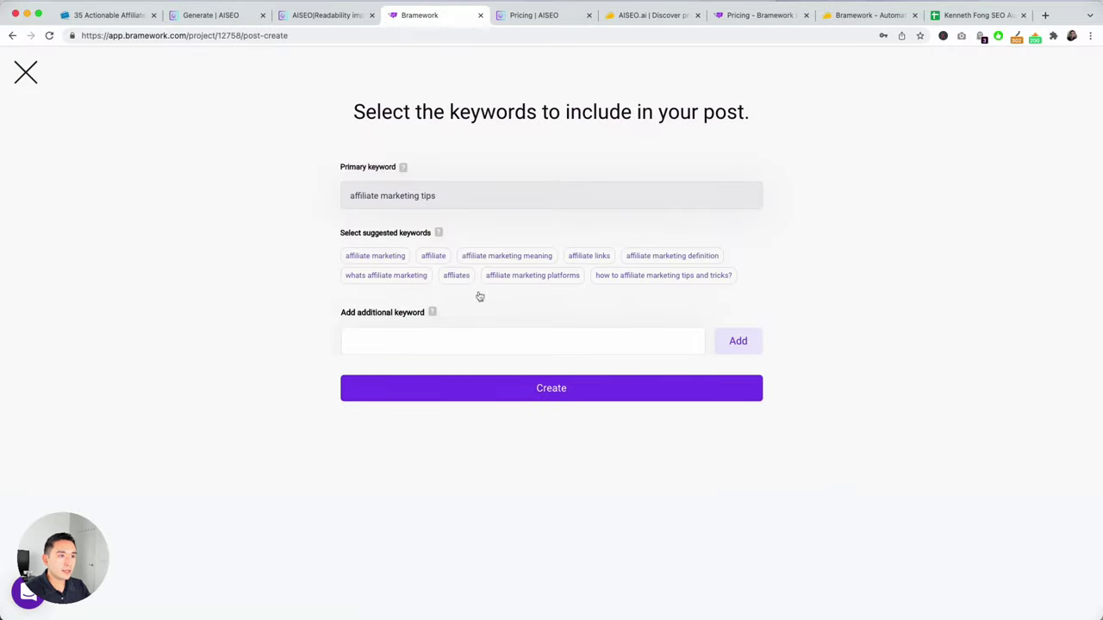
Add 'affiliate marketing' and 'whats affiliate marketing' as keywords and create the post
click(387, 255)
click(416, 276)
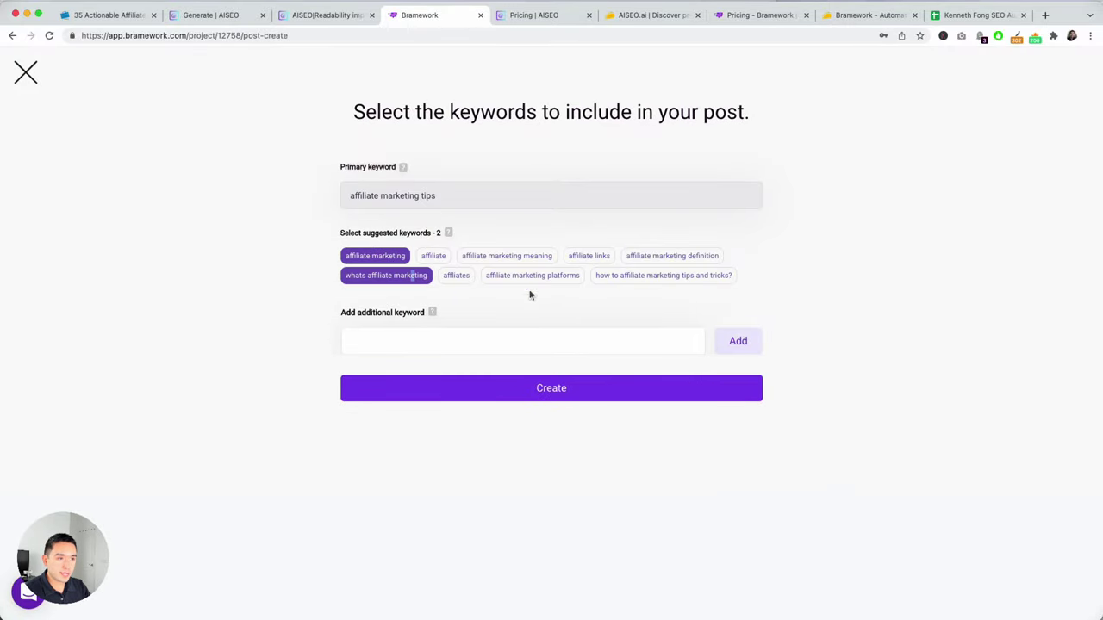
click(377, 342)
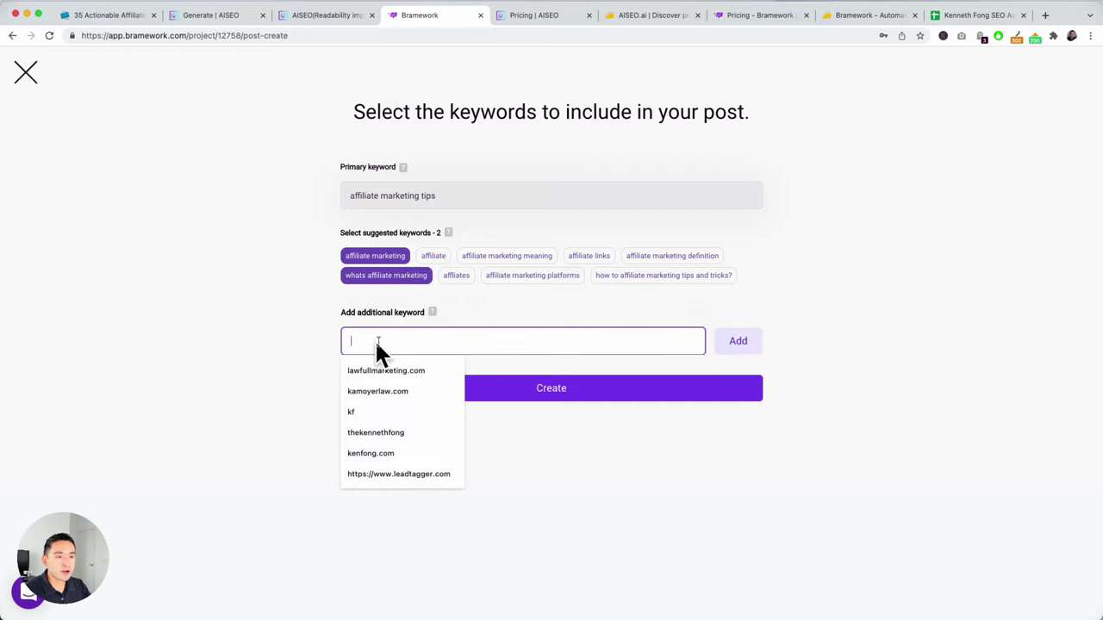
click(473, 309)
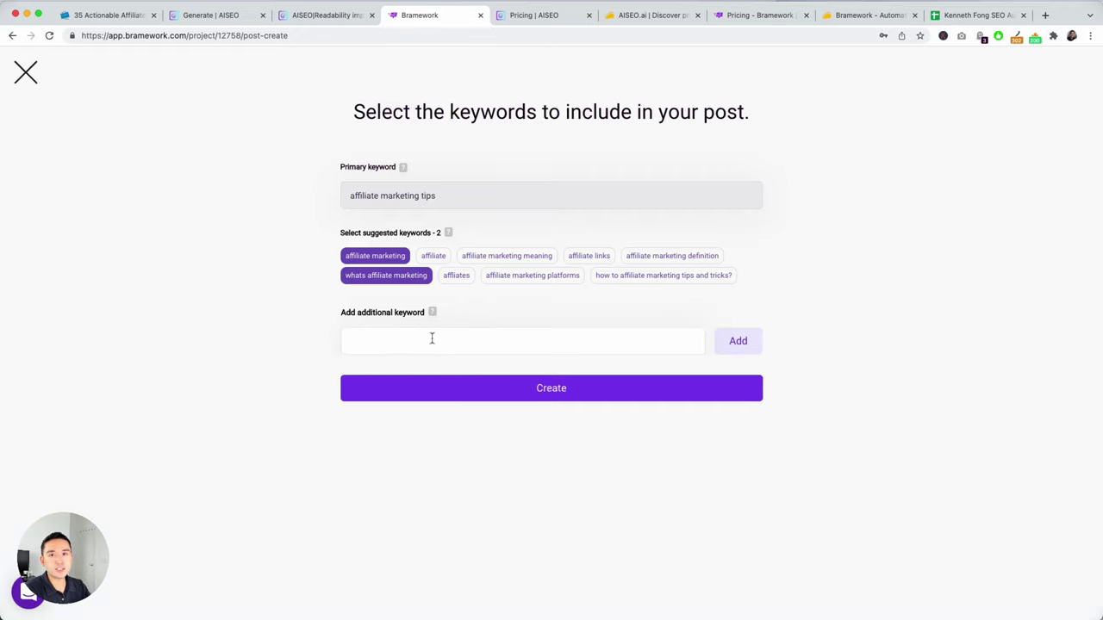
click(545, 389)
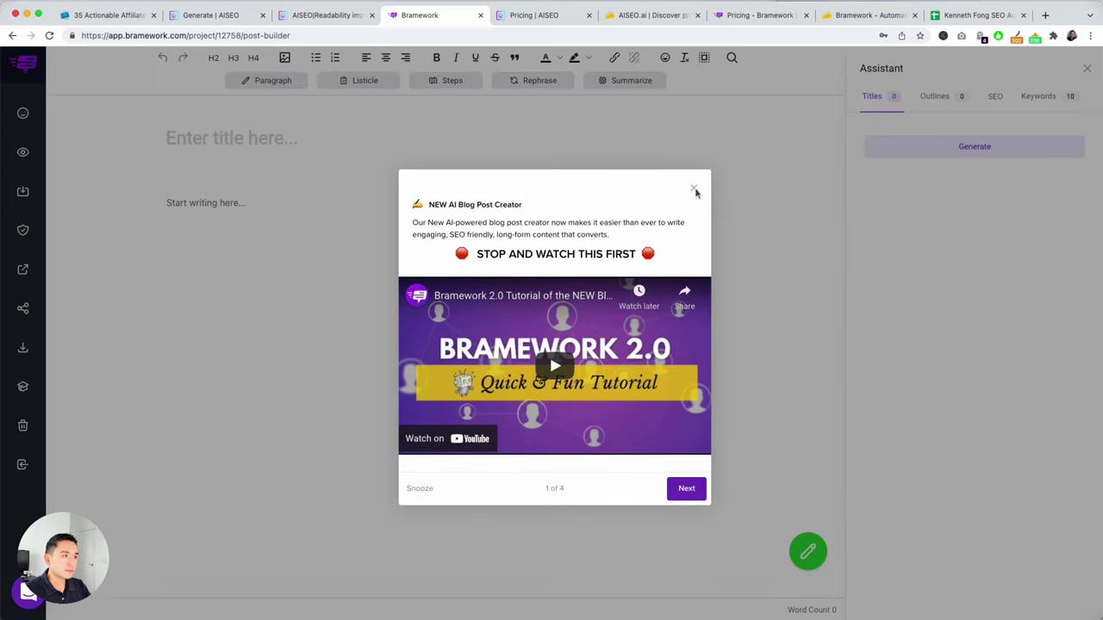
Create a blank SEO document from scratch in AISEO's Long form assistant, then return to Bramework
click(695, 190)
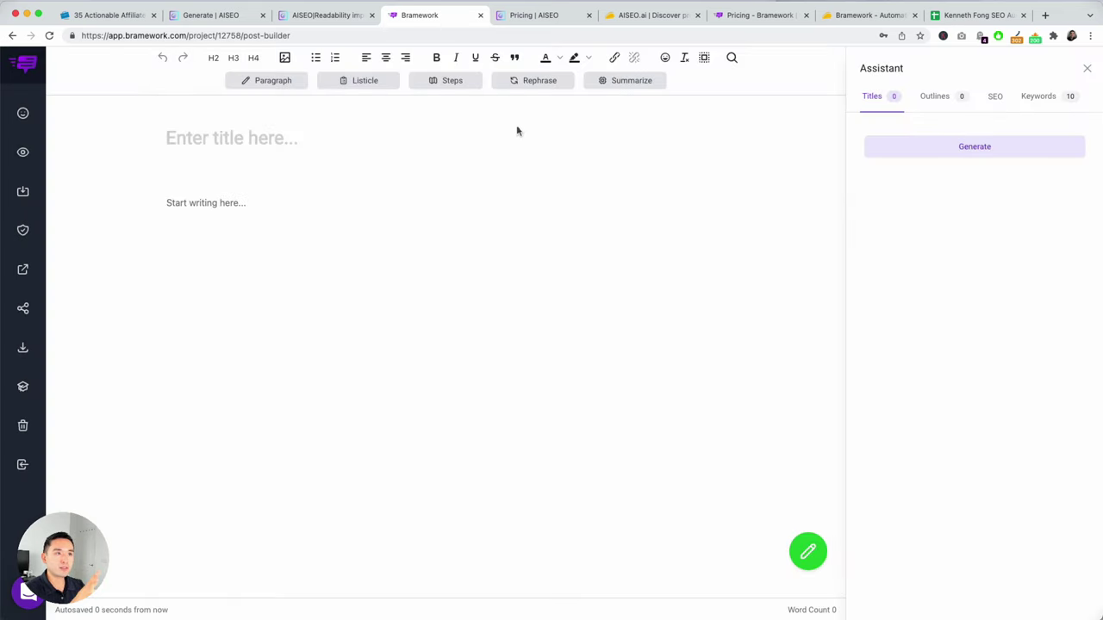
click(231, 17)
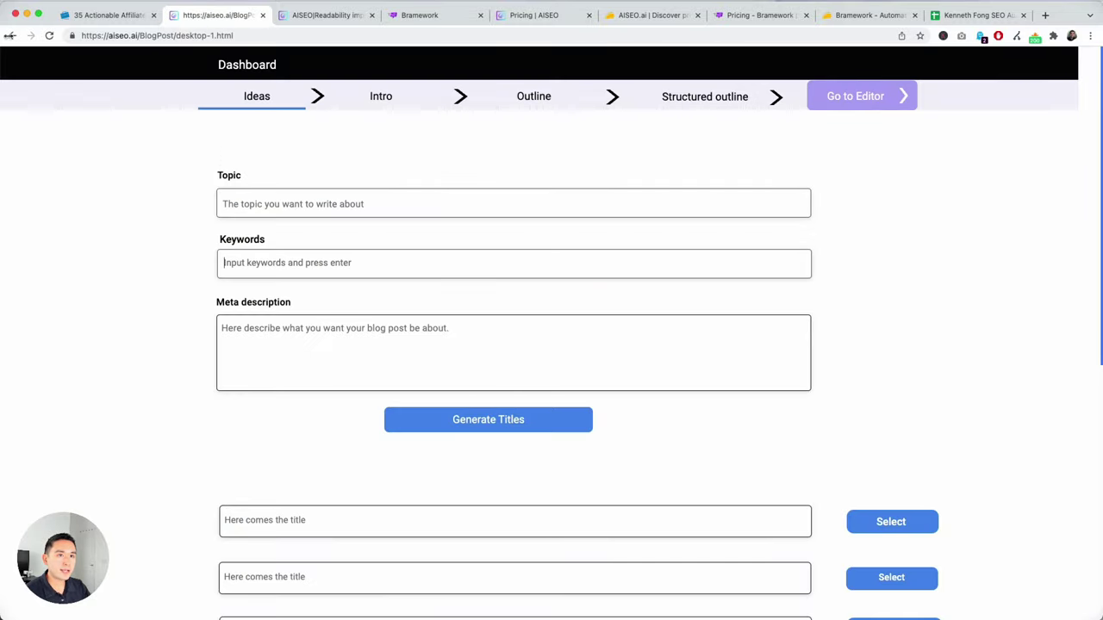
click(10, 36)
click(364, 239)
click(418, 237)
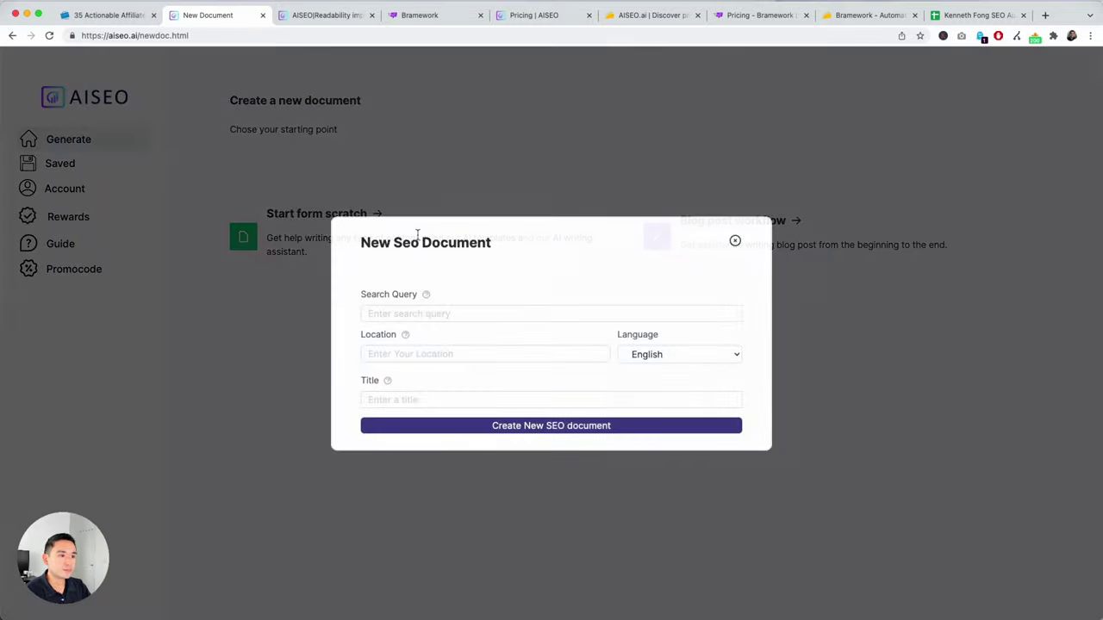
click(734, 241)
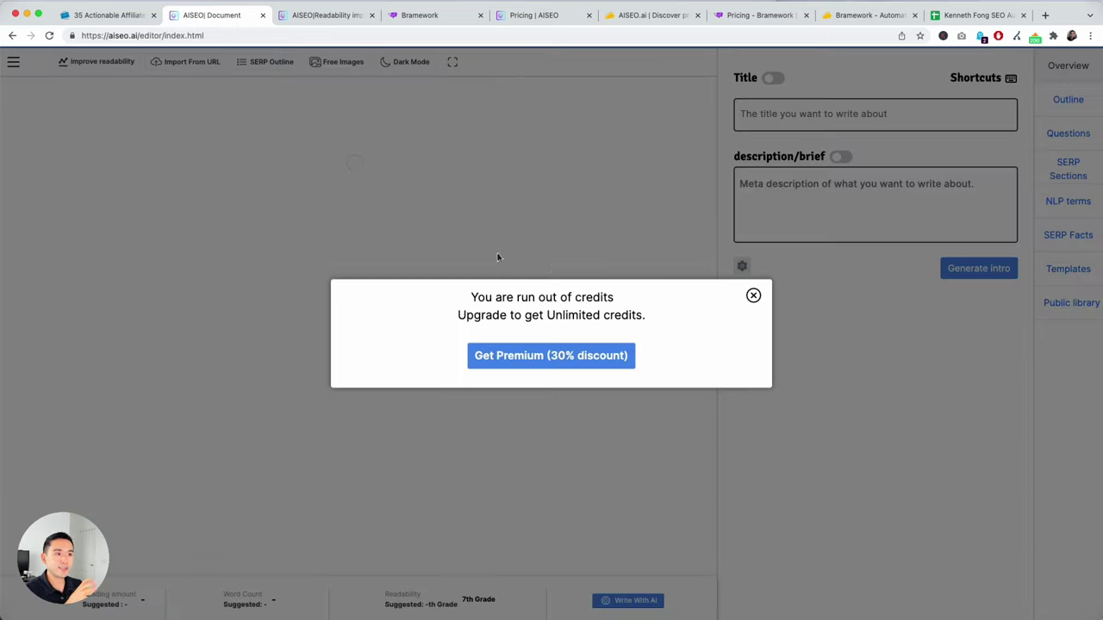
click(755, 295)
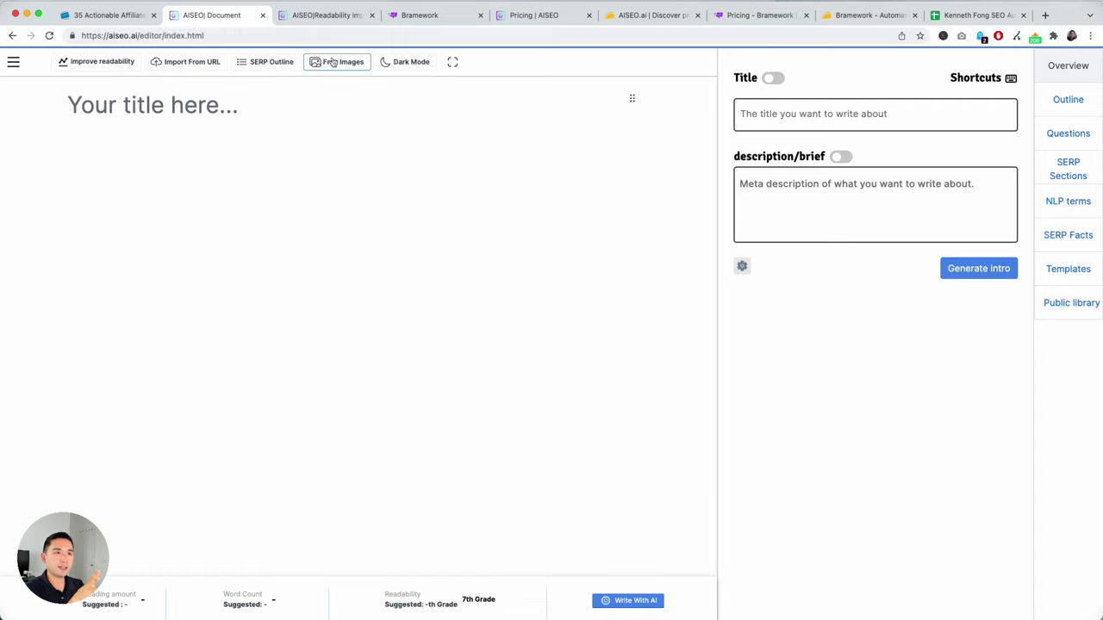
click(418, 15)
click(267, 142)
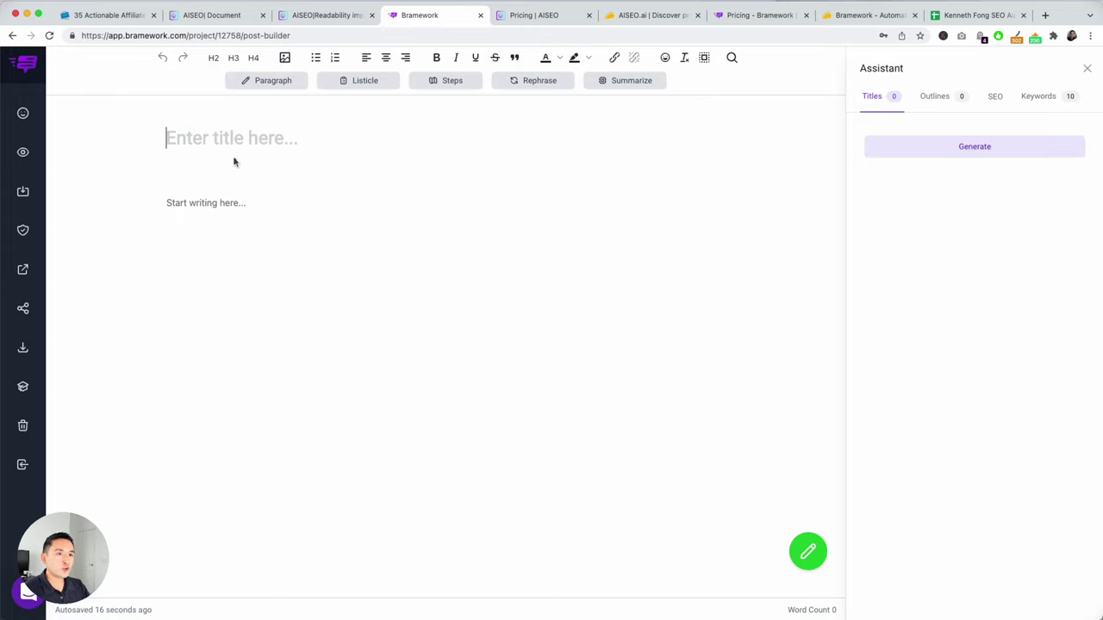
Title the post 'The Ultimate Guide To Affiliate Marketing Tips' and generate outline suggestions
click(968, 150)
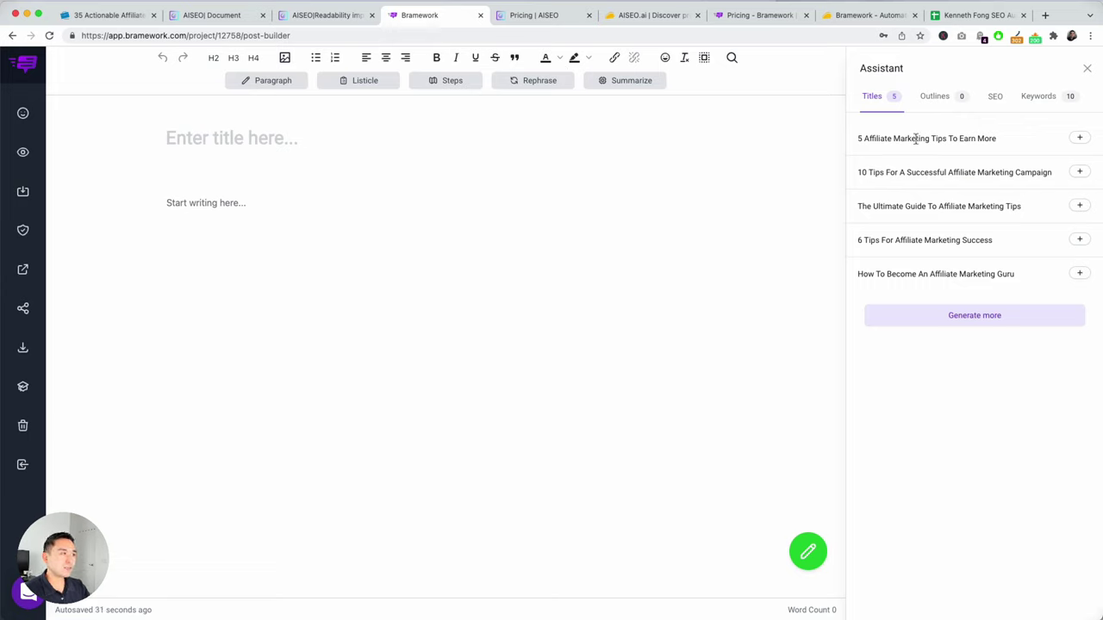
click(1078, 207)
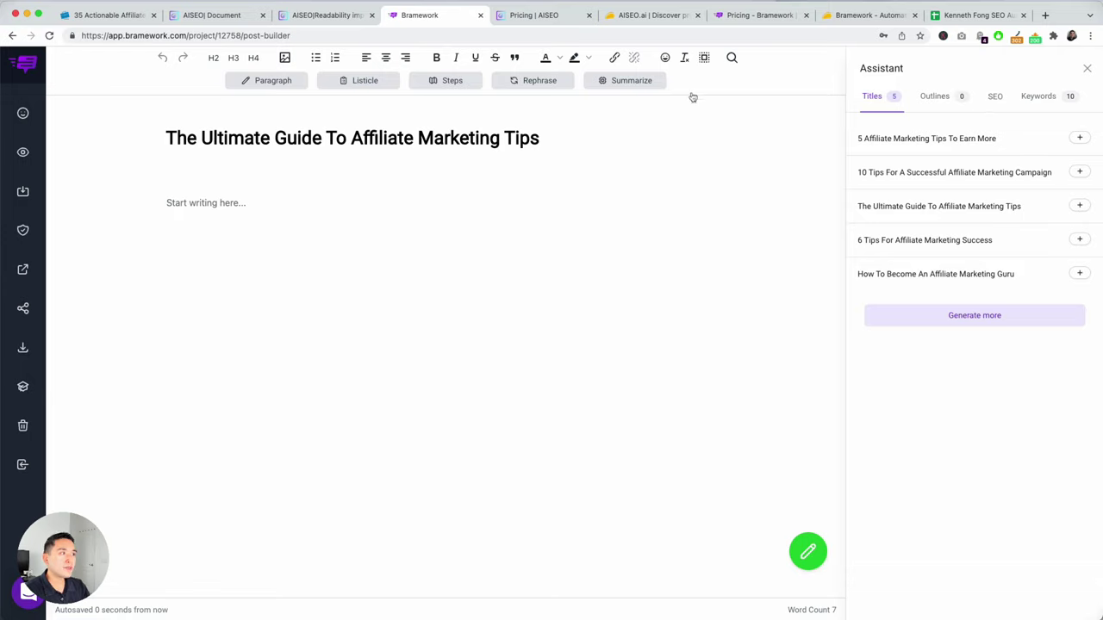
click(936, 97)
click(965, 146)
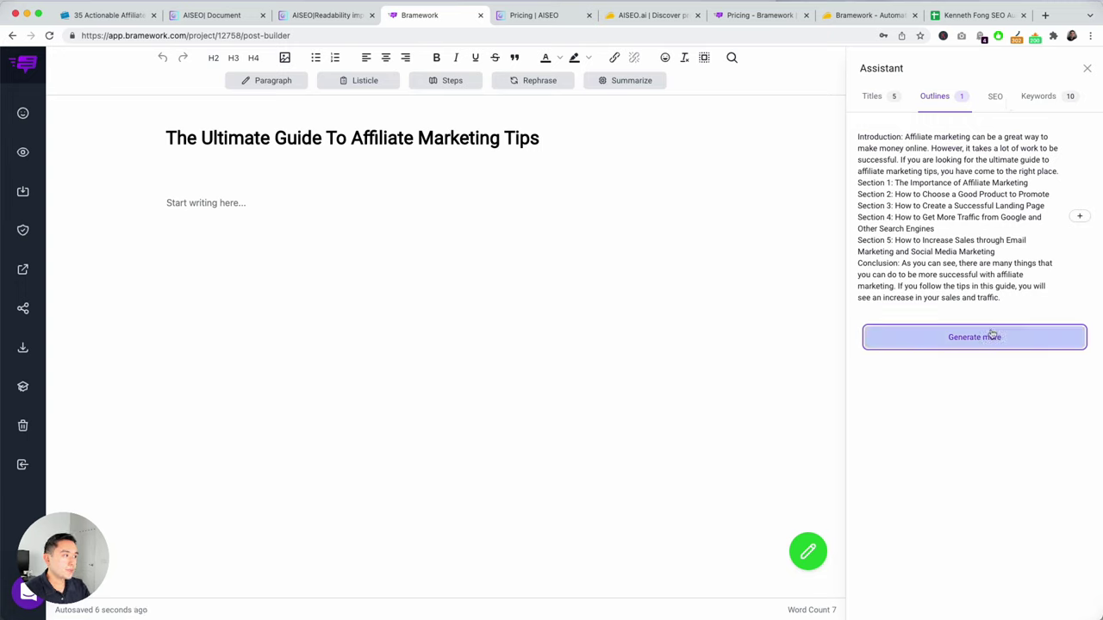
click(991, 342)
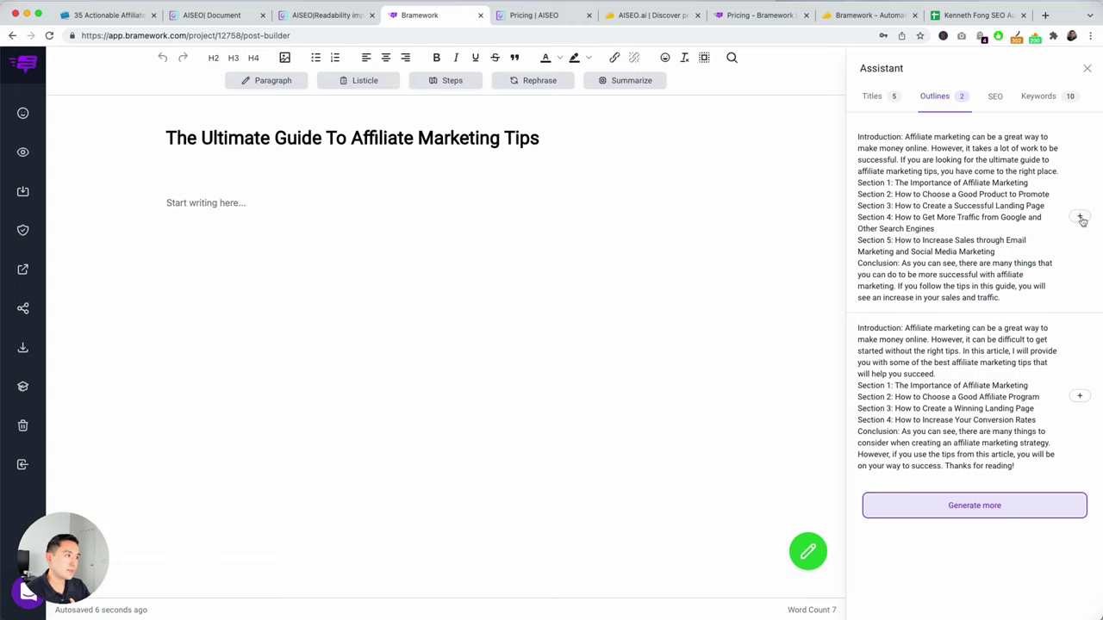
Insert the first five-section outline, remove the stray space before Introduction, and select the text
click(1079, 217)
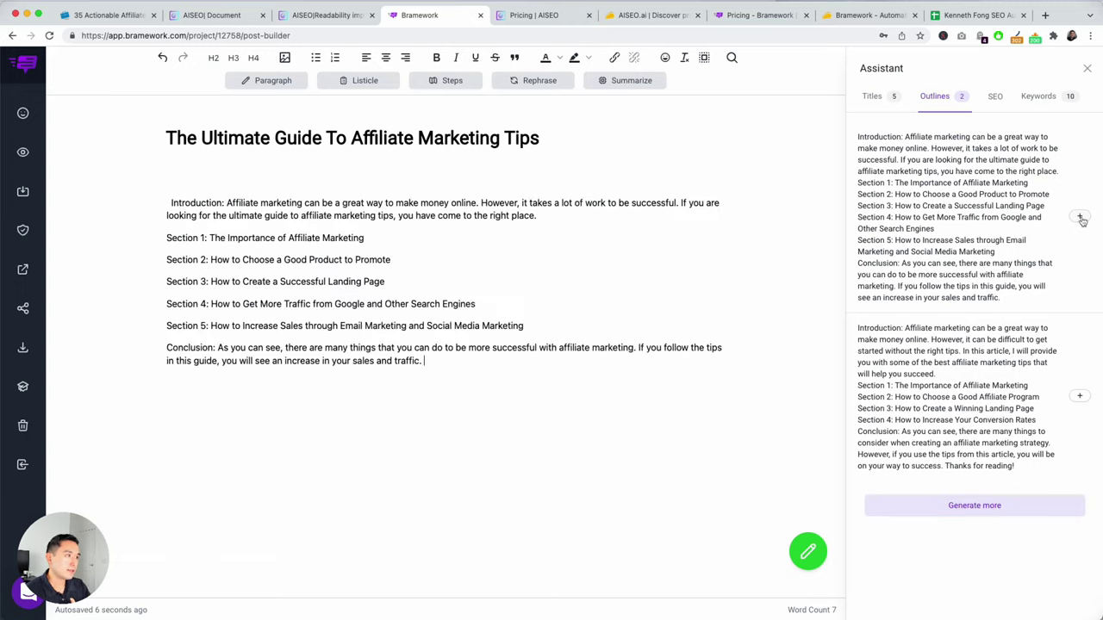
click(169, 202)
key(BackSpace)
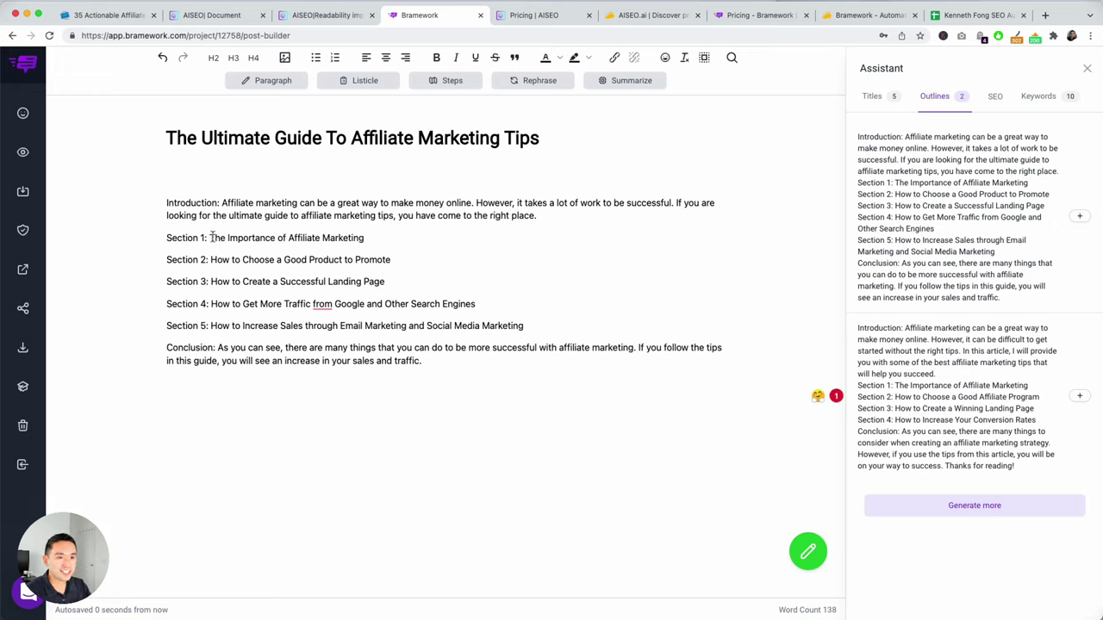
click(397, 258)
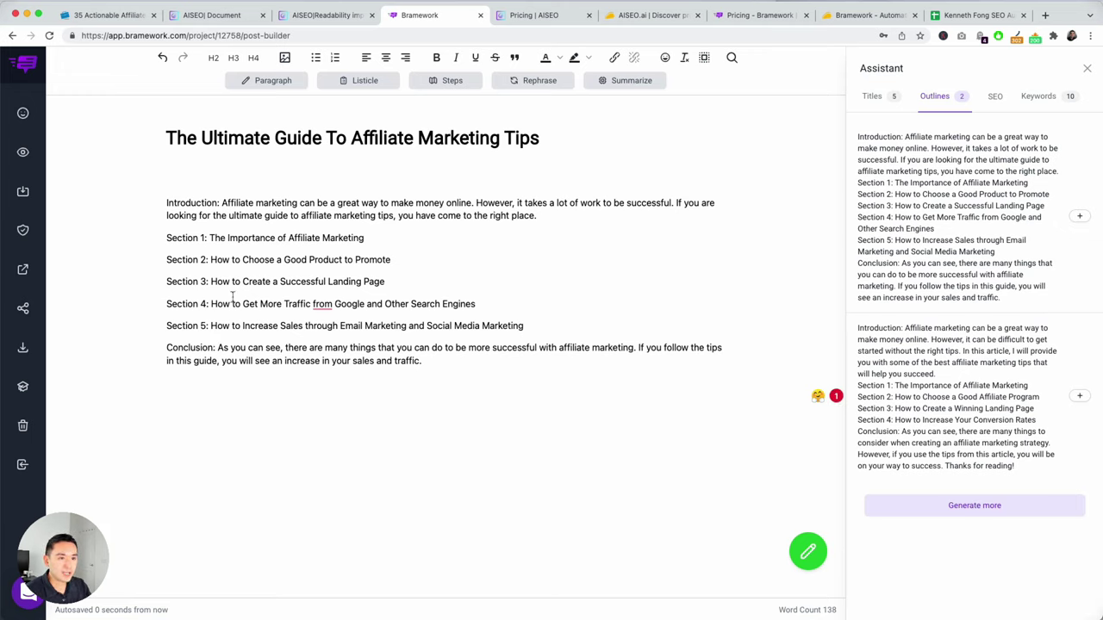
drag(217, 303, 362, 303)
drag(249, 325, 375, 326)
click(241, 238)
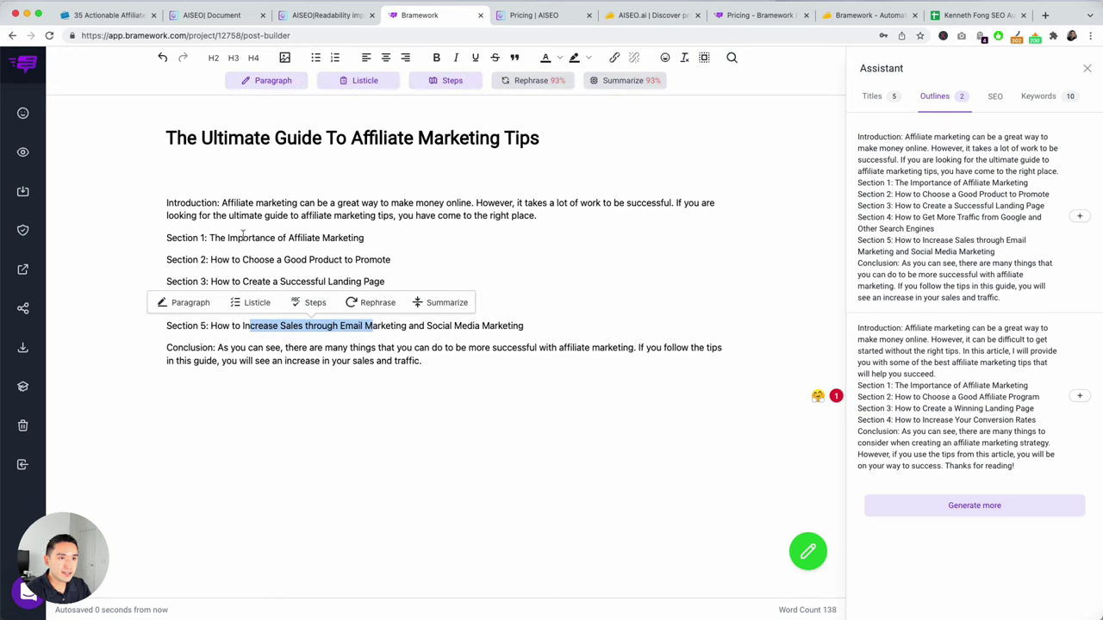
drag(435, 362, 164, 205)
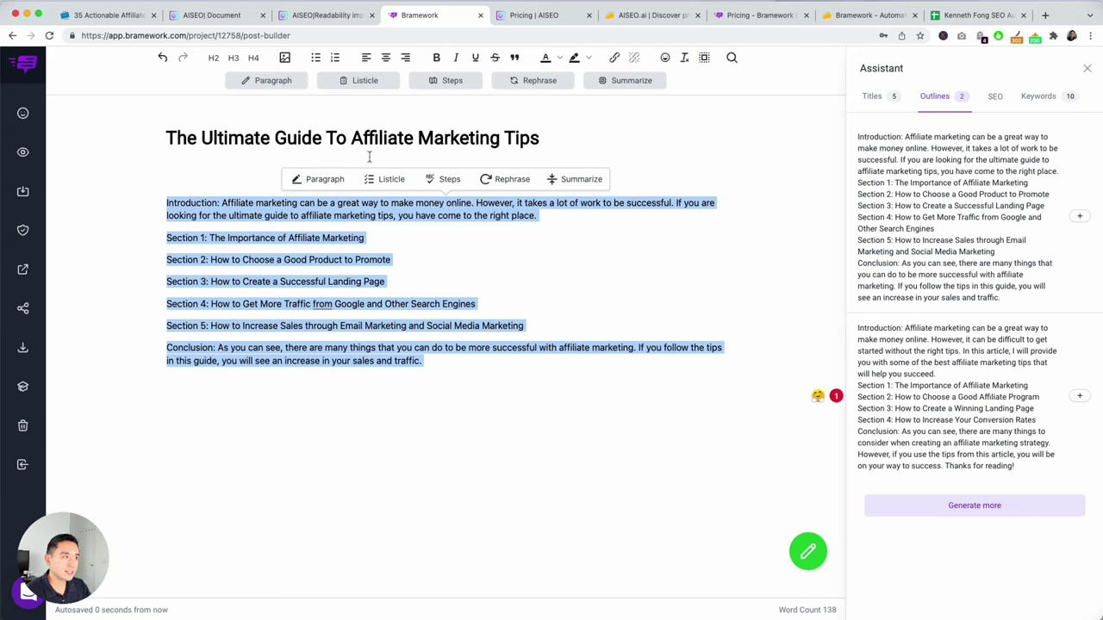
click(990, 98)
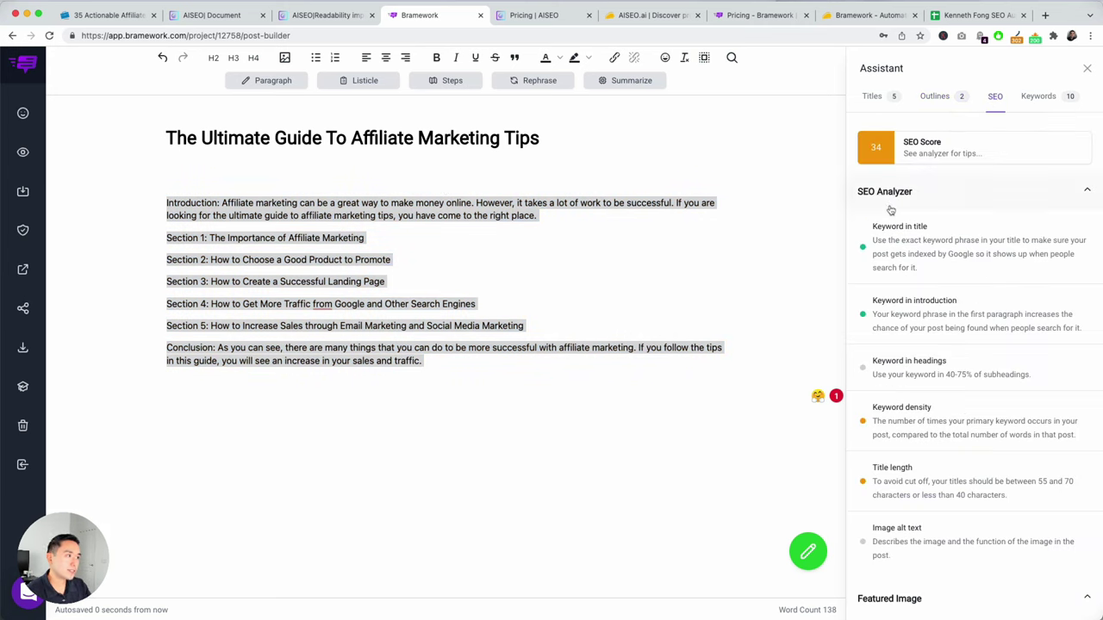
Scroll through the SEO analyzer, then bring up the post's keyword suggestions
scroll(880, 203, down, 1)
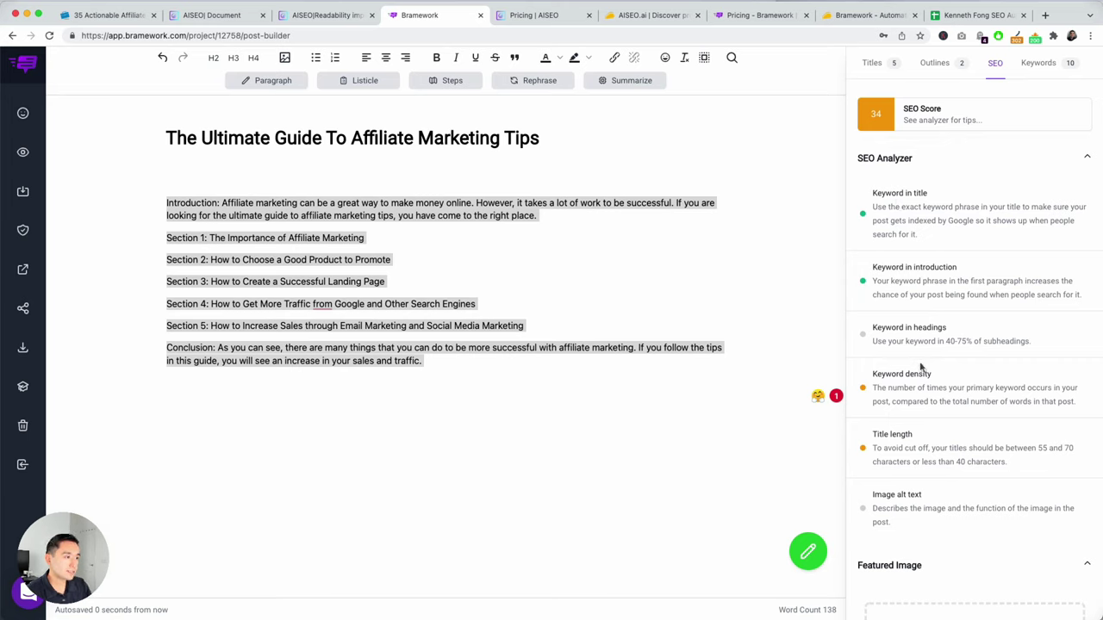
scroll(896, 431, down, 5)
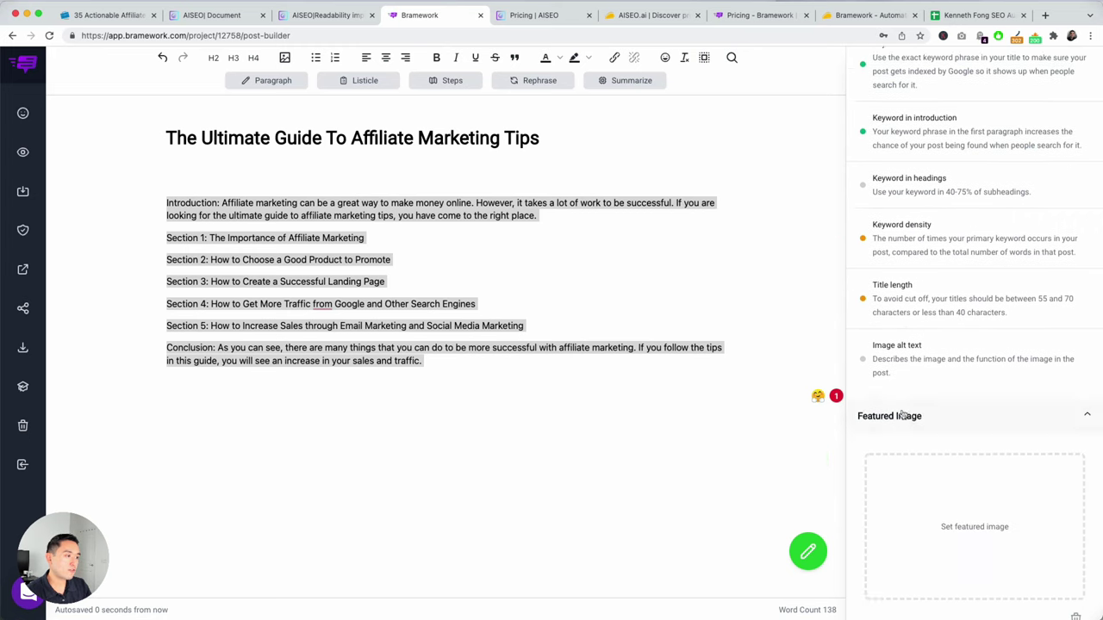
scroll(944, 181, up, 5)
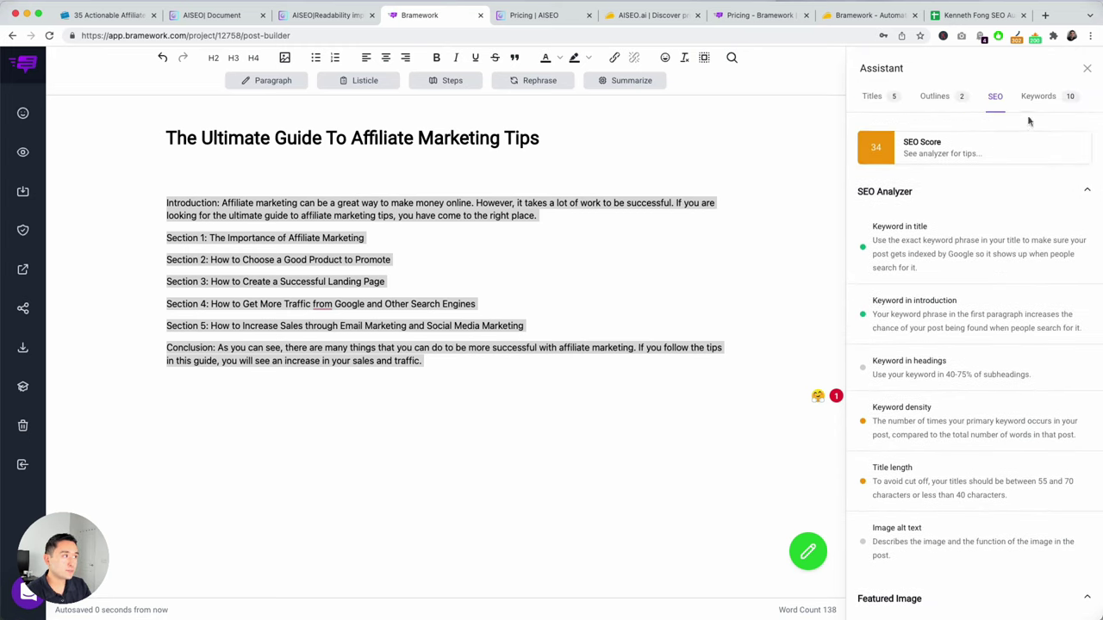
click(1036, 97)
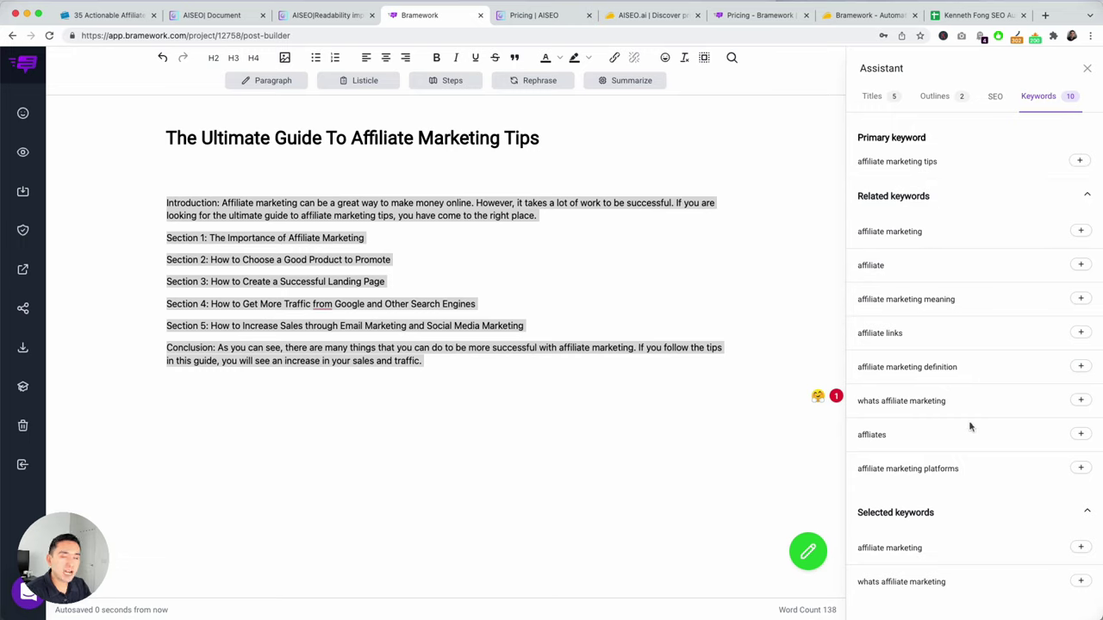
scroll(978, 426, down, 4)
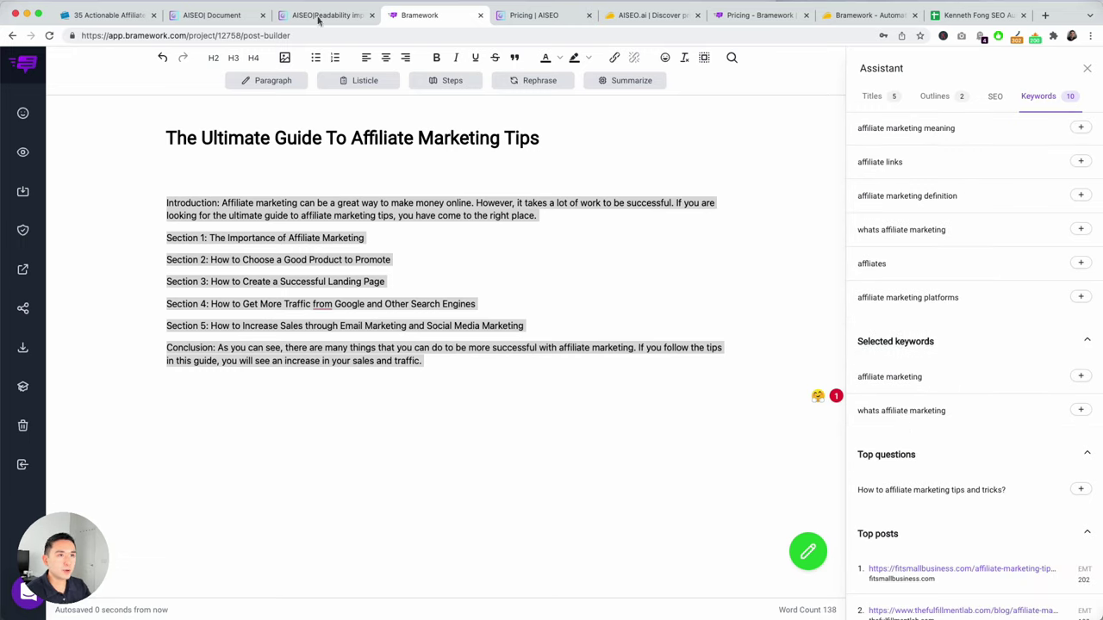
Compare with AISEO's NLP terms, then scroll Bramework down to the ten top-ranking posts
click(220, 16)
click(1068, 201)
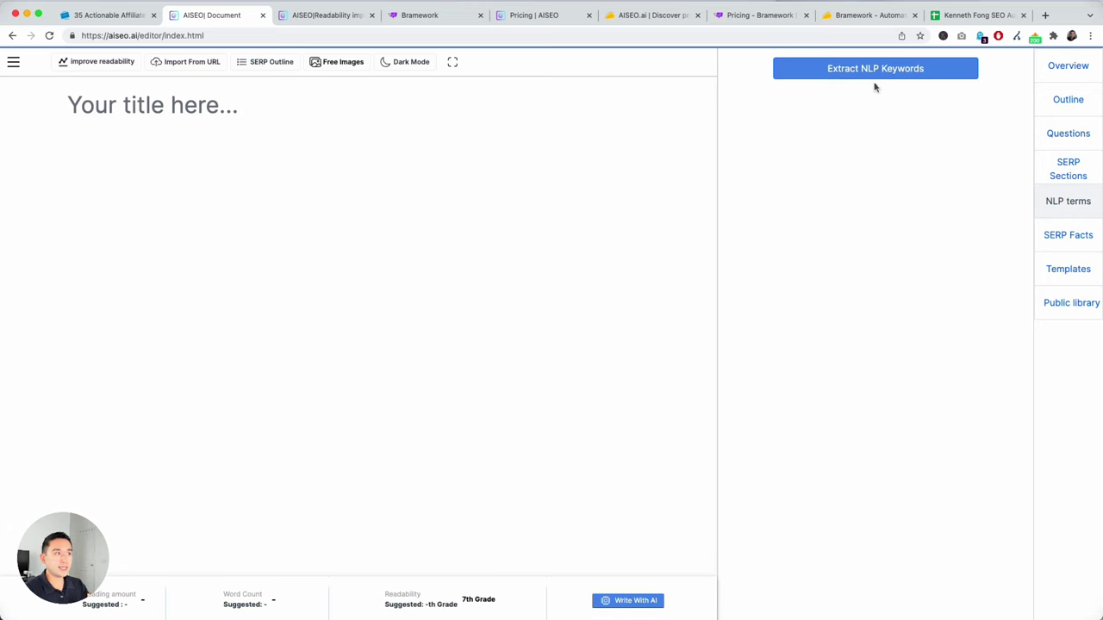
click(453, 16)
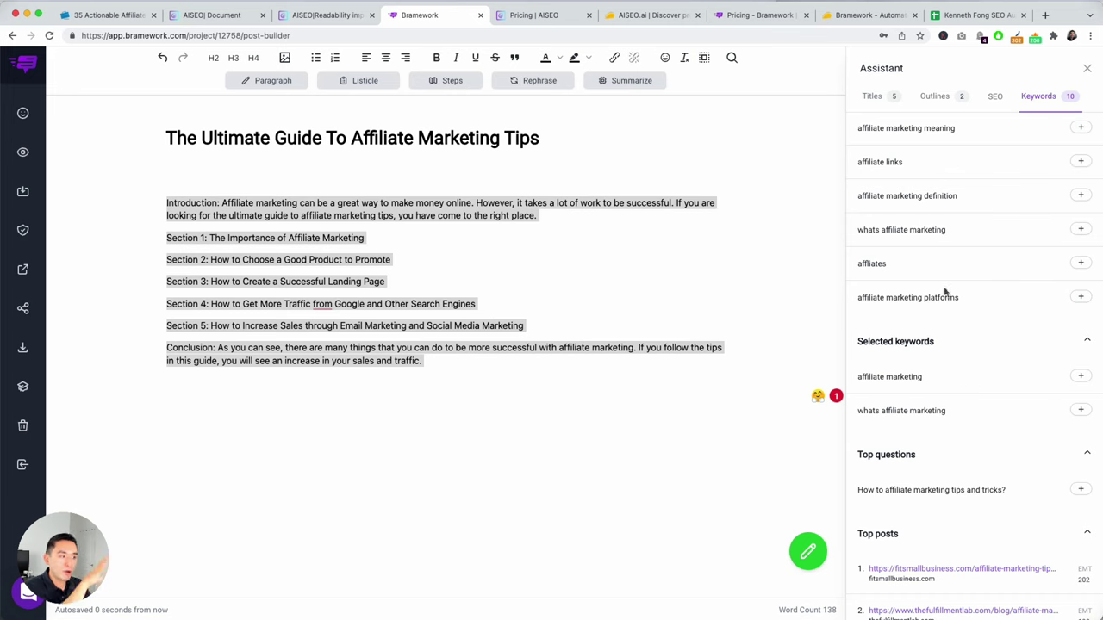
scroll(957, 408, down, 4)
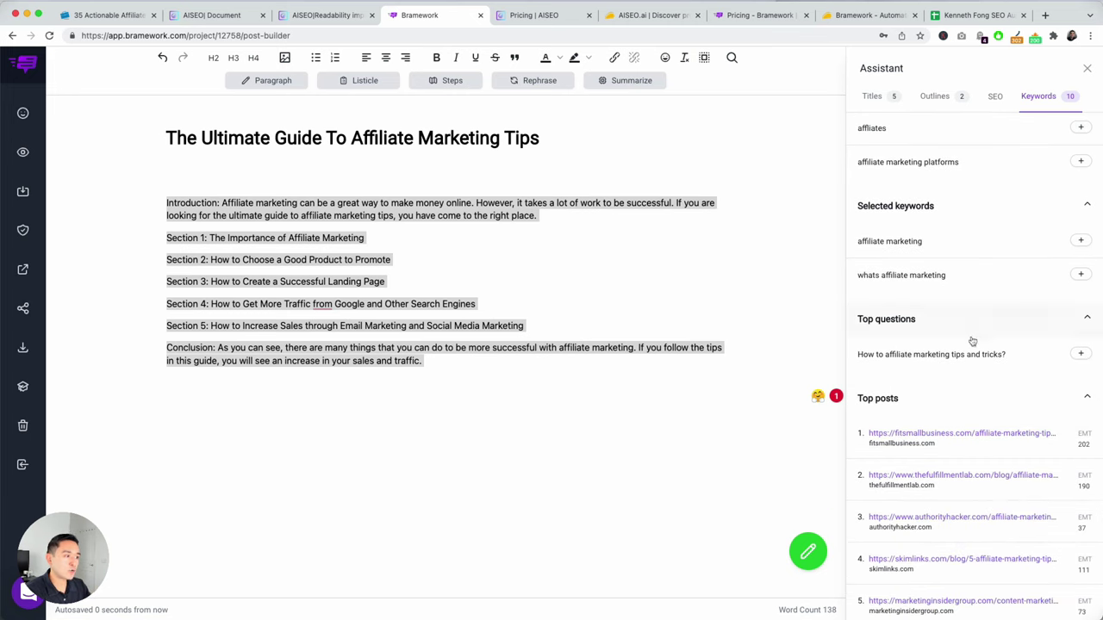
scroll(971, 341, down, 7)
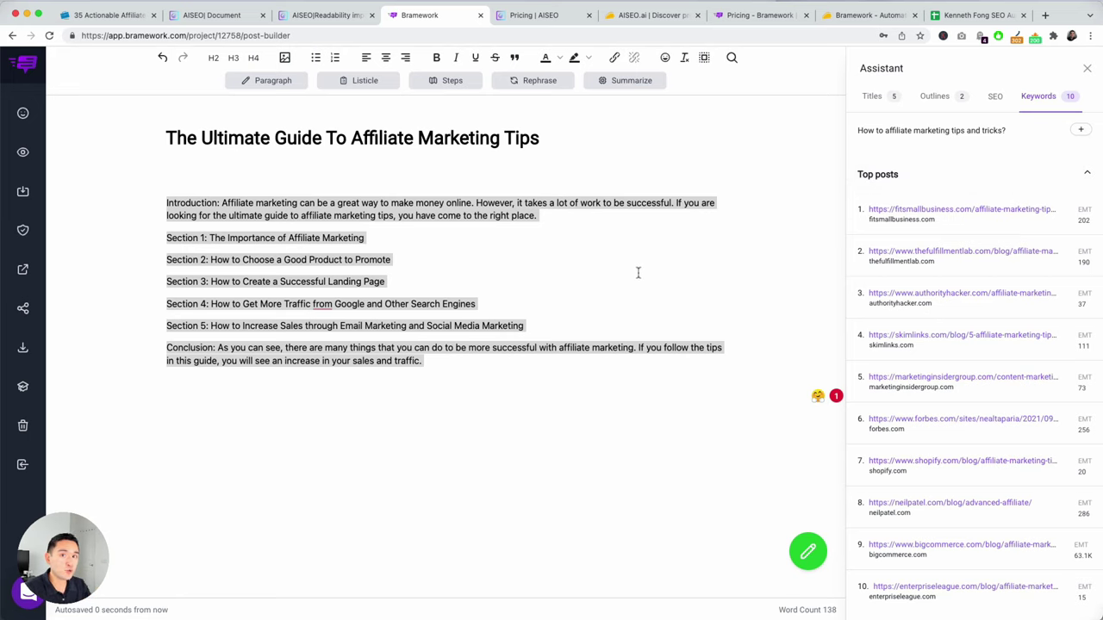
Rephrase the introduction paragraph with the AI toolbar
click(629, 313)
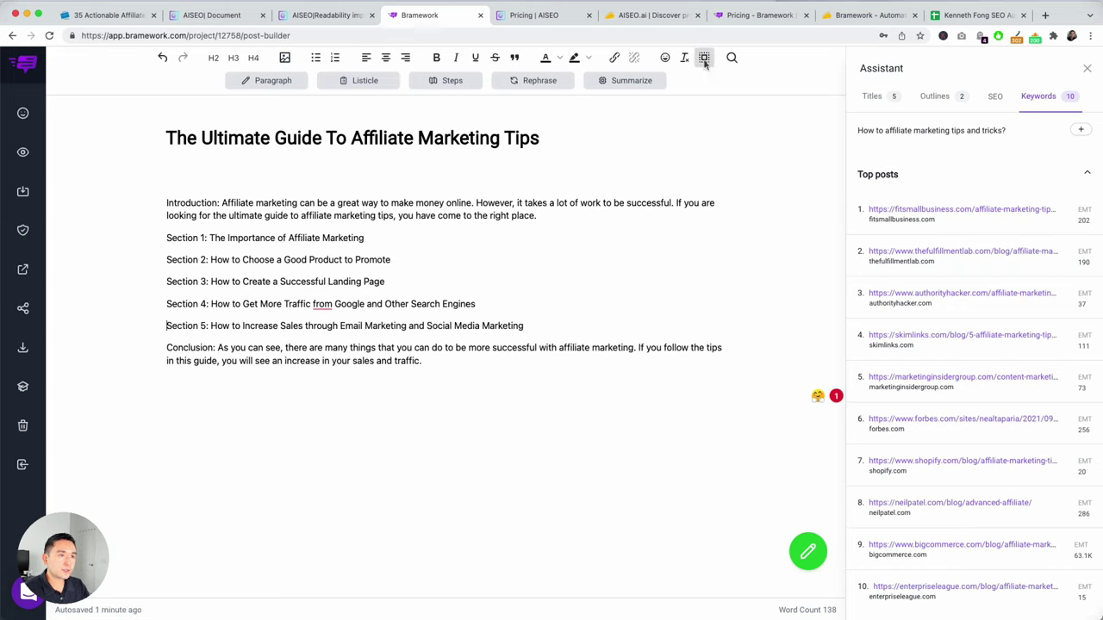
drag(224, 204, 549, 213)
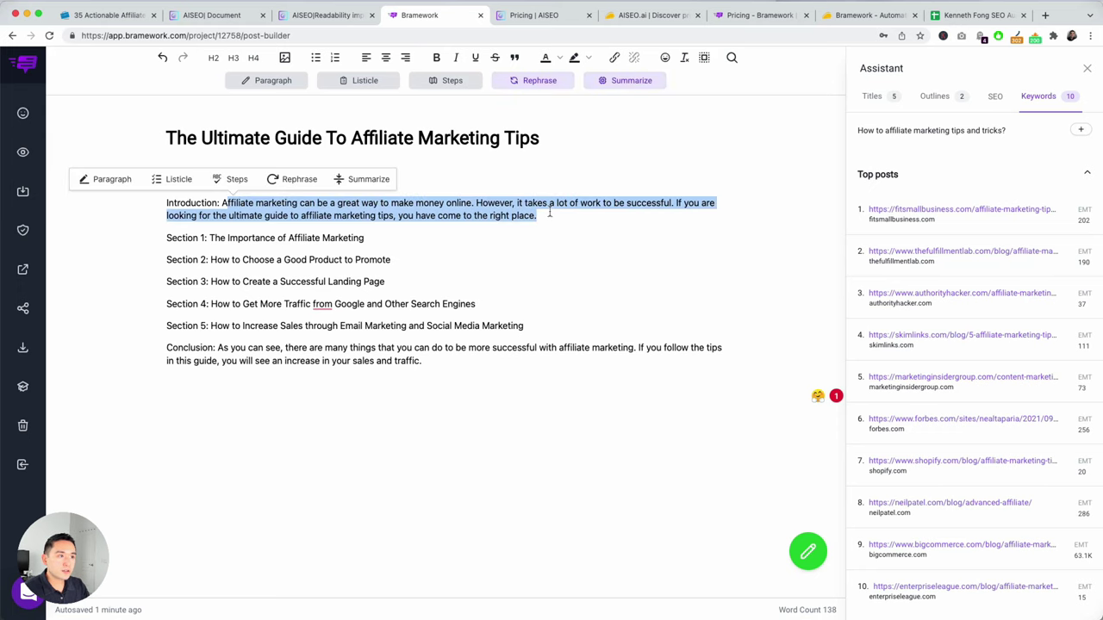
click(552, 81)
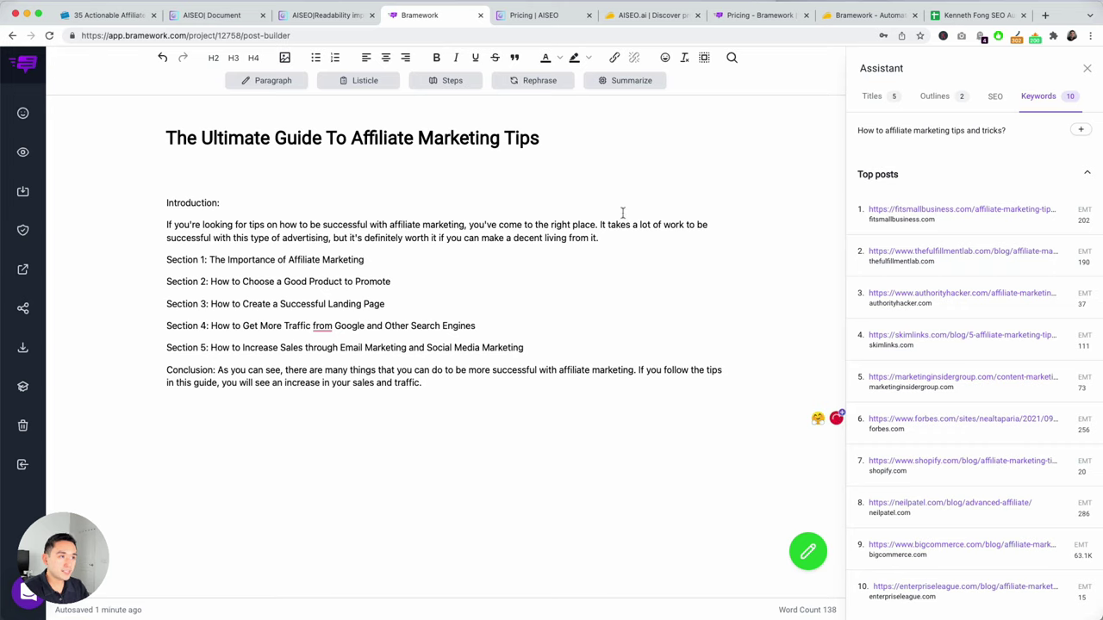
drag(613, 234, 164, 226)
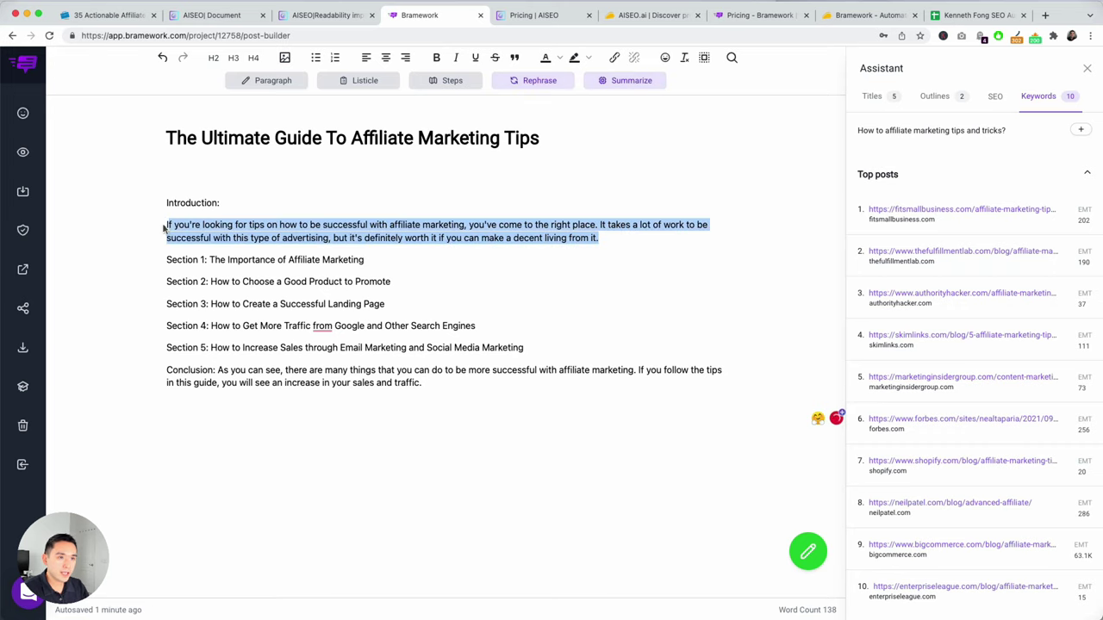
click(515, 263)
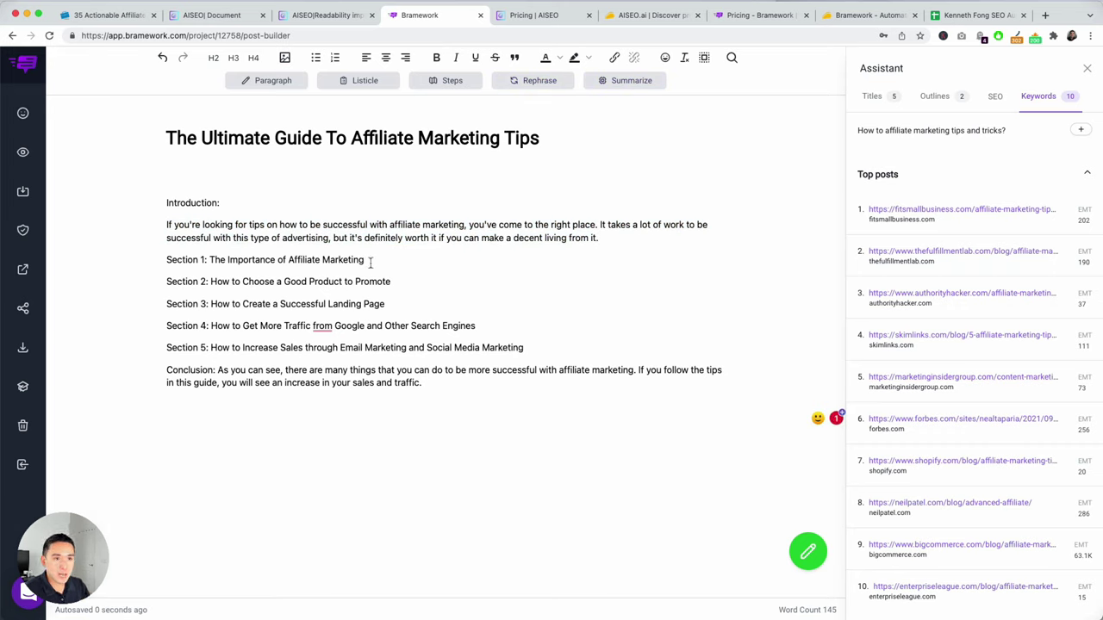
Generate a paragraph under Section 1 and turn the Section 2 heading into a three-point listicle
drag(369, 262, 210, 261)
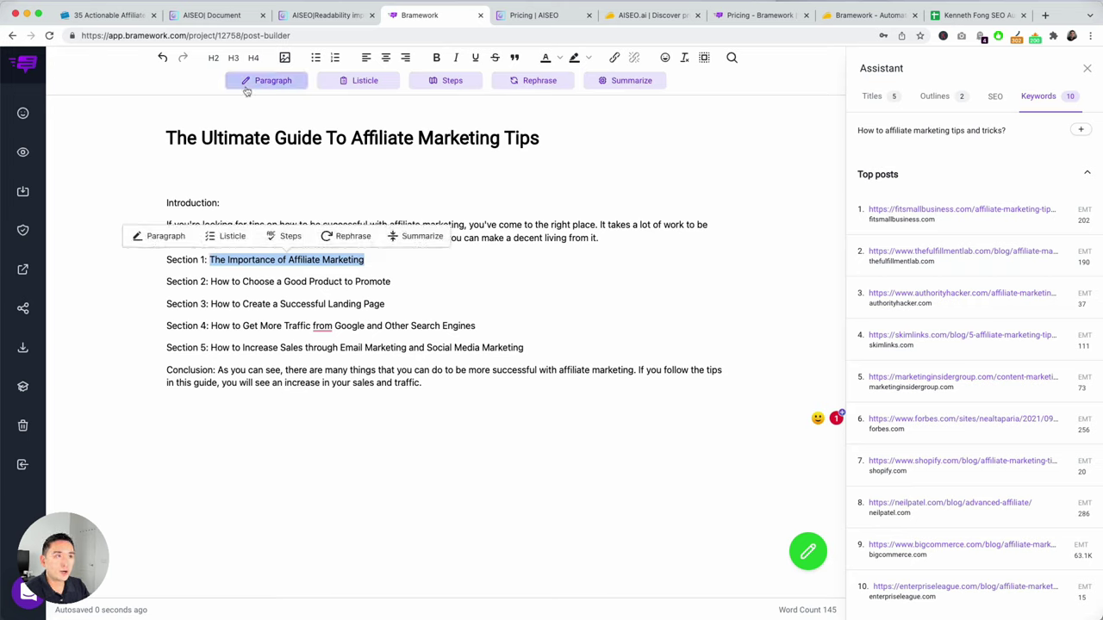
click(159, 238)
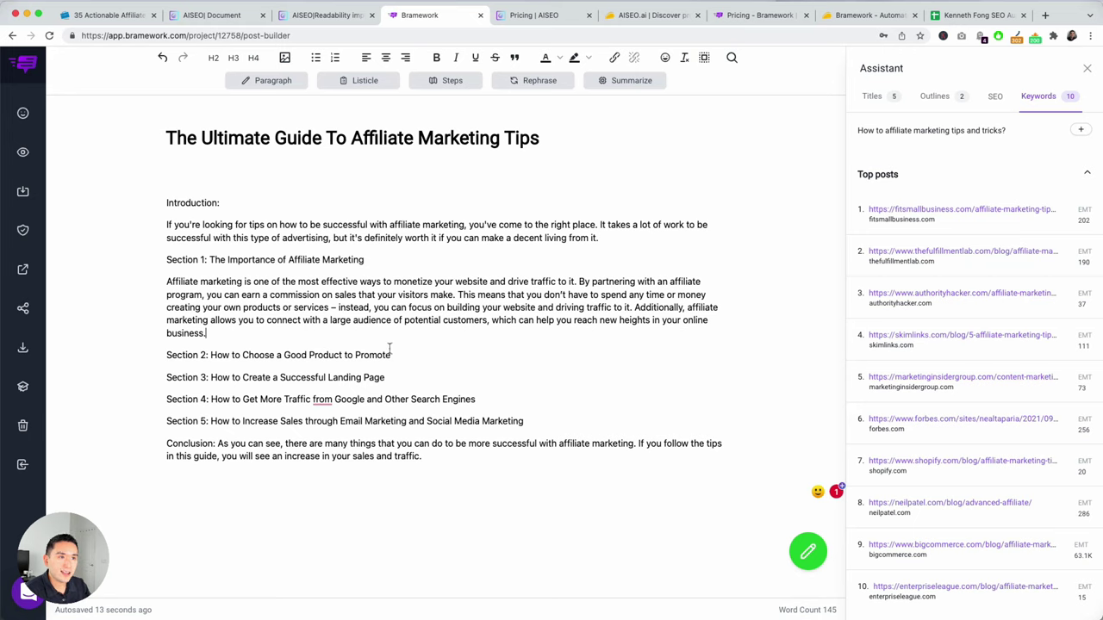
drag(392, 355, 210, 355)
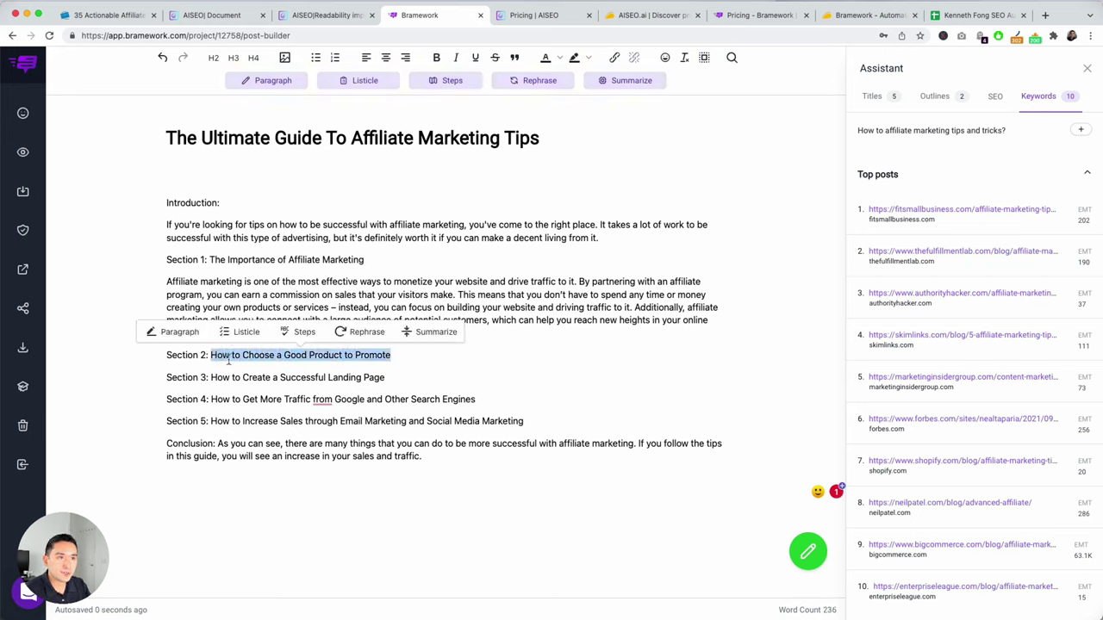
click(365, 80)
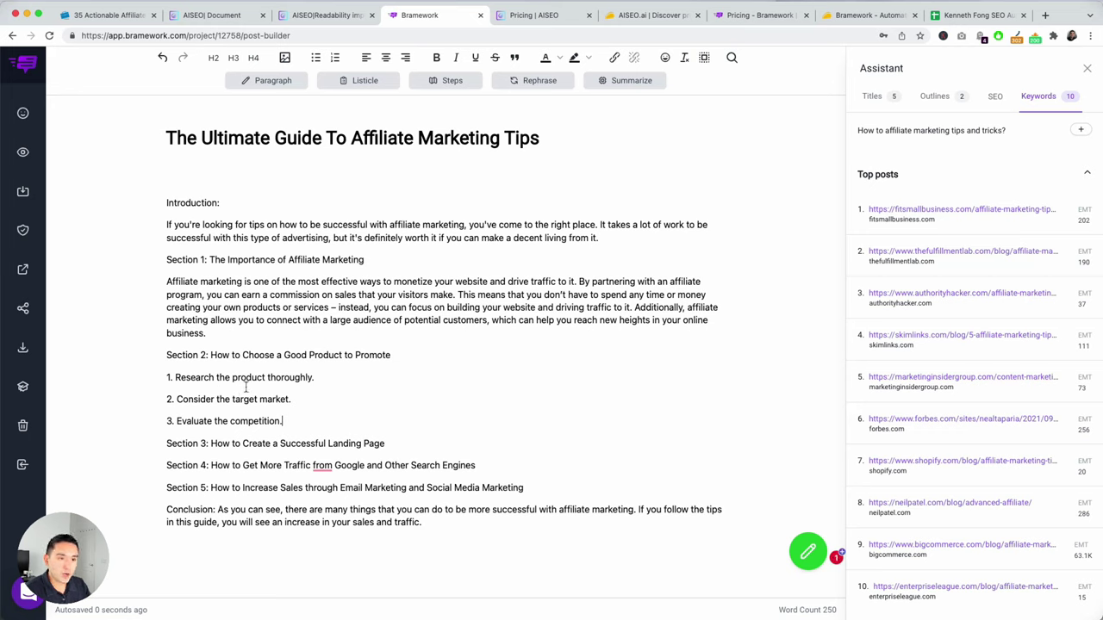
drag(211, 355, 403, 355)
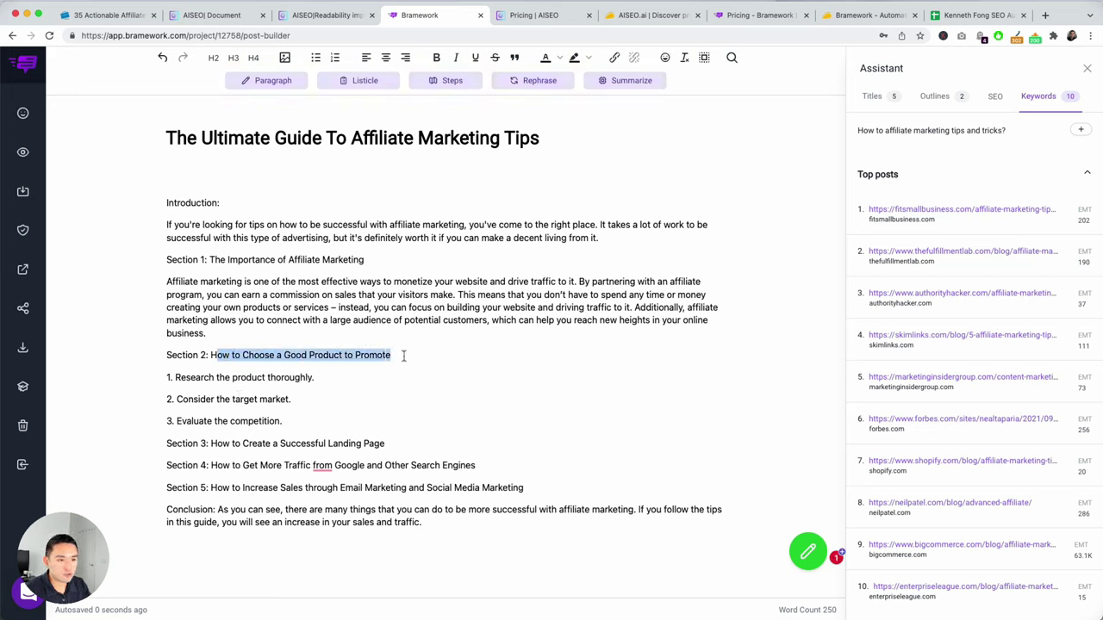
click(373, 366)
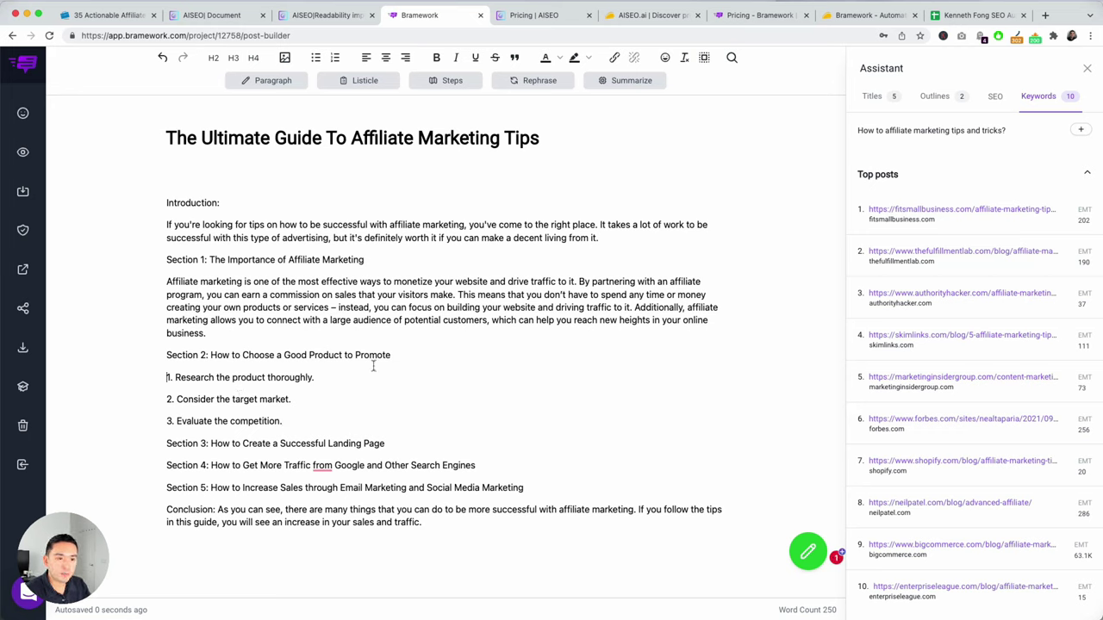
click(284, 422)
drag(299, 421, 167, 397)
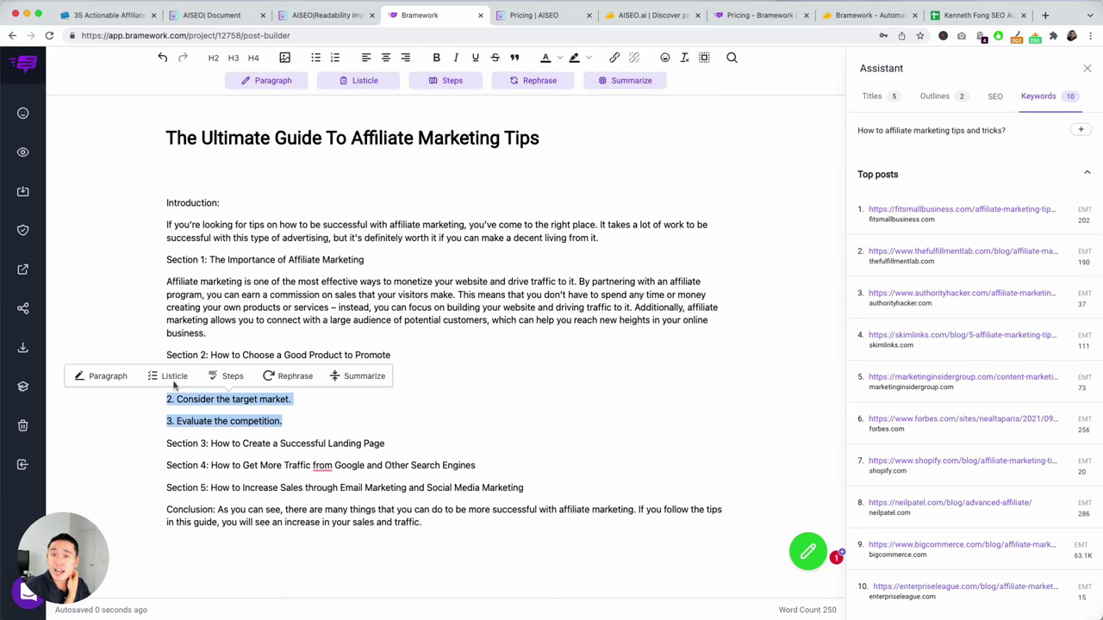
click(286, 420)
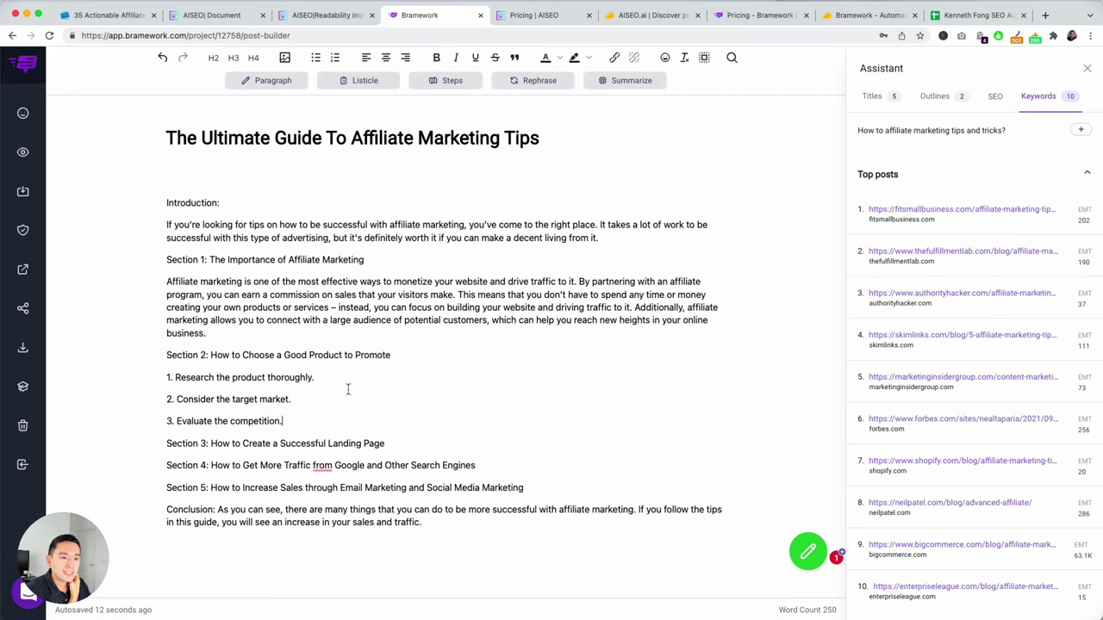
Generate five AI steps under the Section 3 landing page heading
drag(401, 443, 210, 443)
click(470, 83)
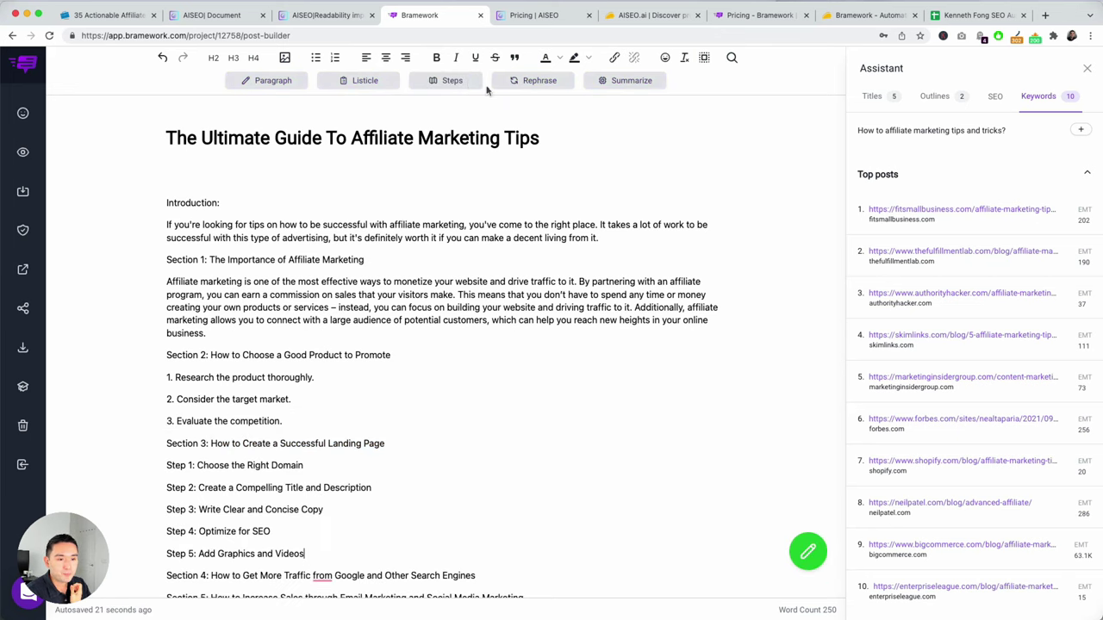
scroll(249, 474, down, 2)
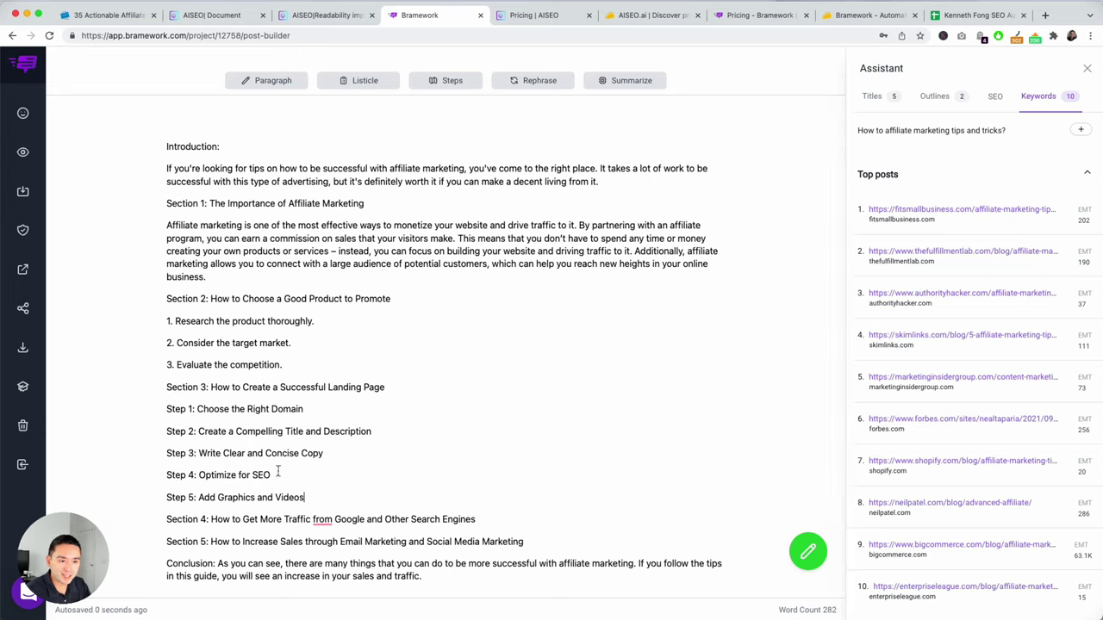
drag(305, 489, 171, 420)
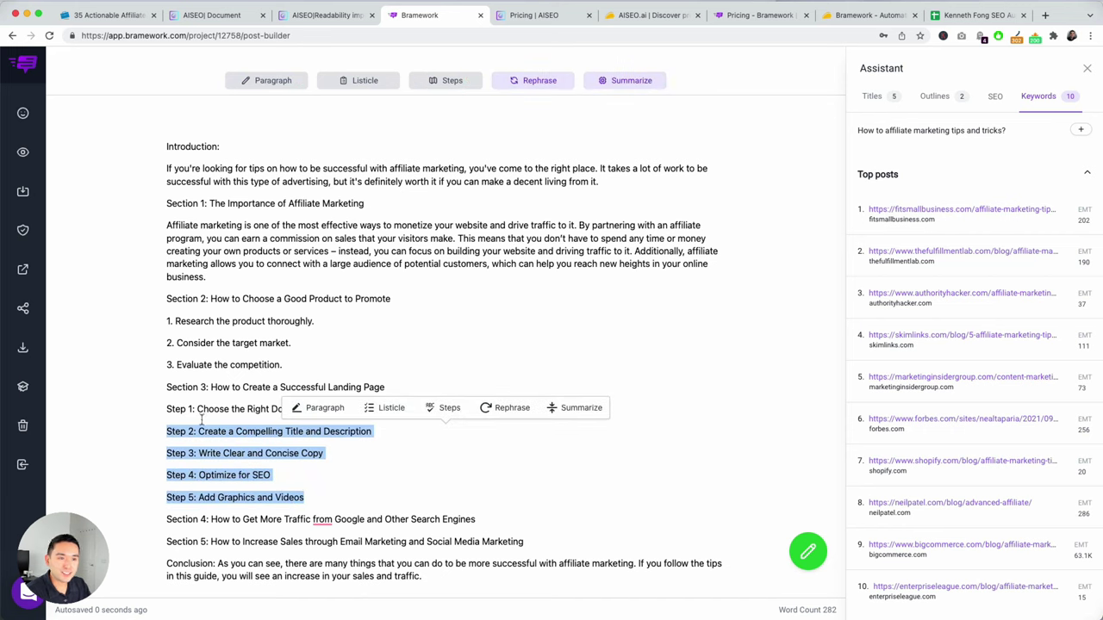
click(201, 420)
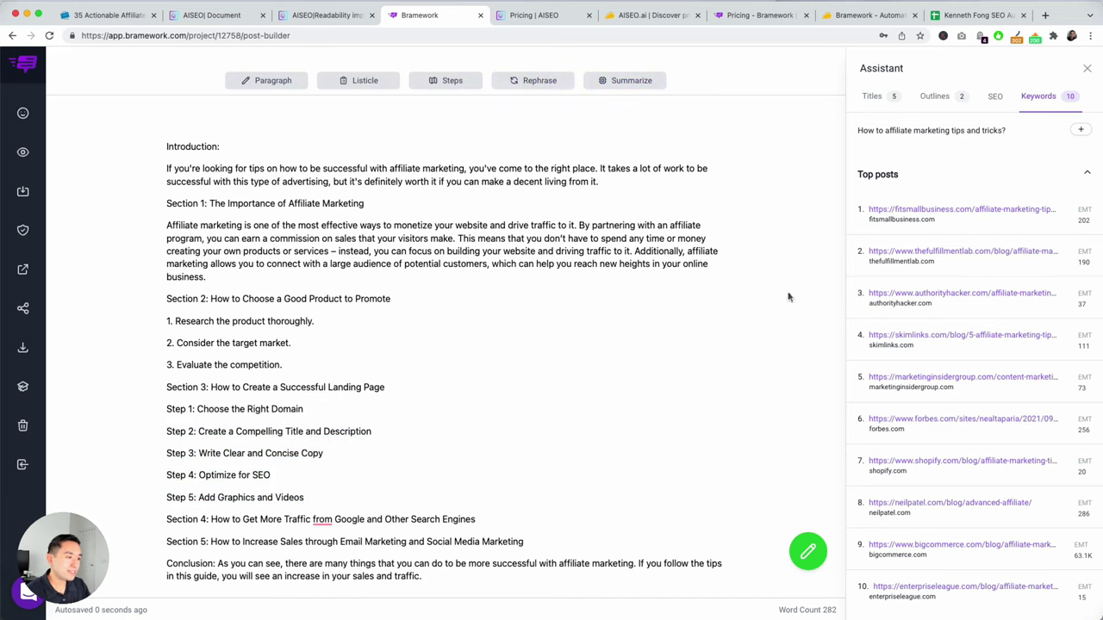
scroll(482, 517, up, 5)
Auto-write a summary paragraph after the conclusion, bringing the draft to 321 words, then close the assistant panel
scroll(413, 546, down, 1)
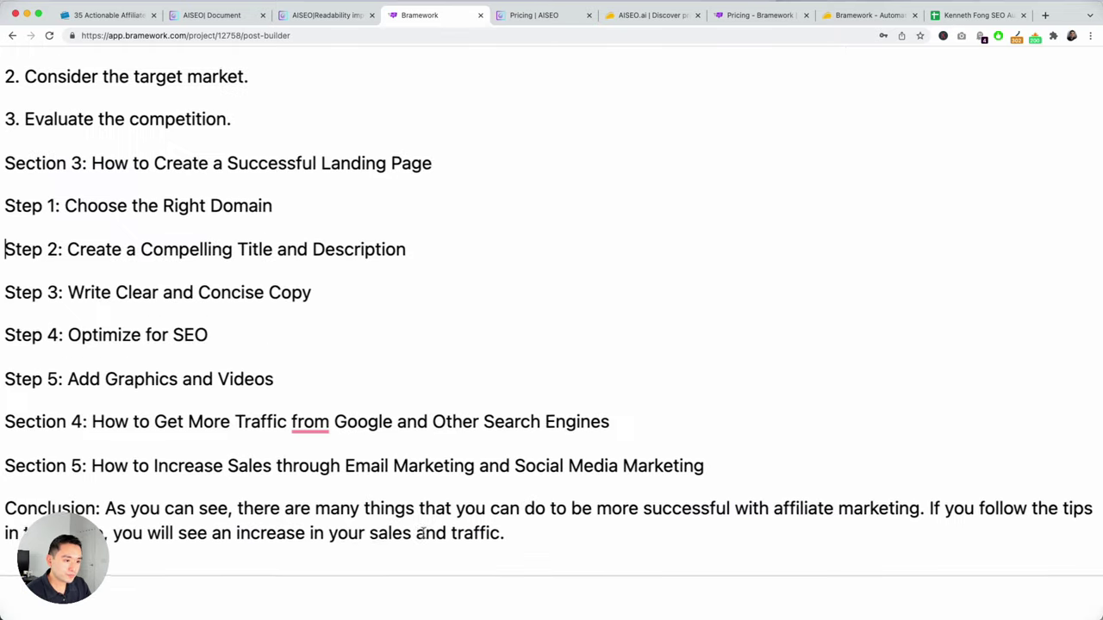
scroll(422, 534, down, 5)
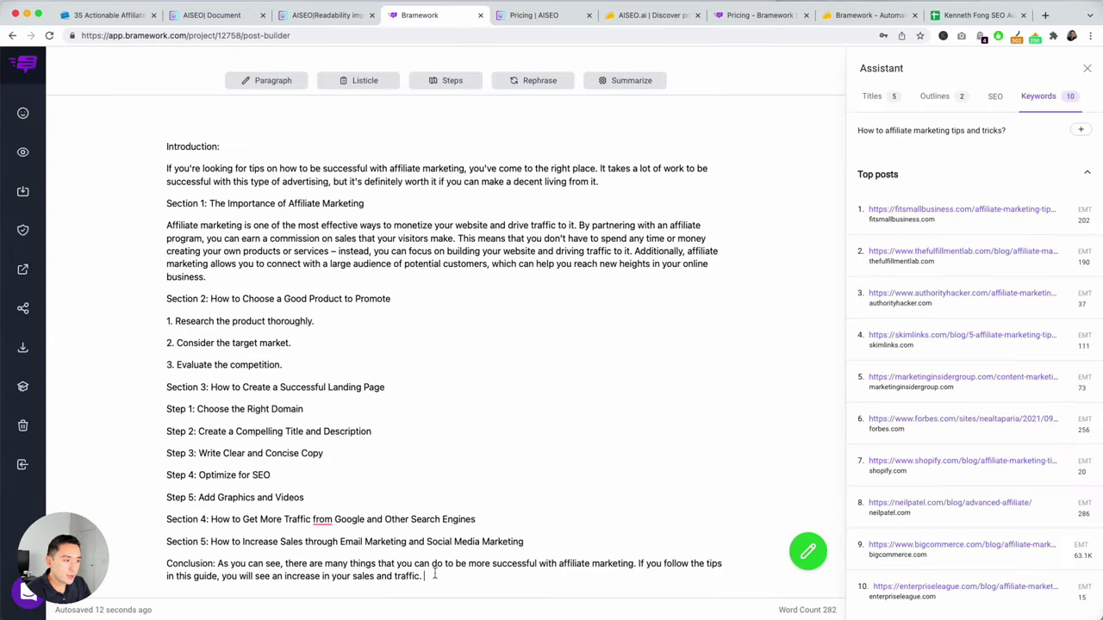
click(807, 552)
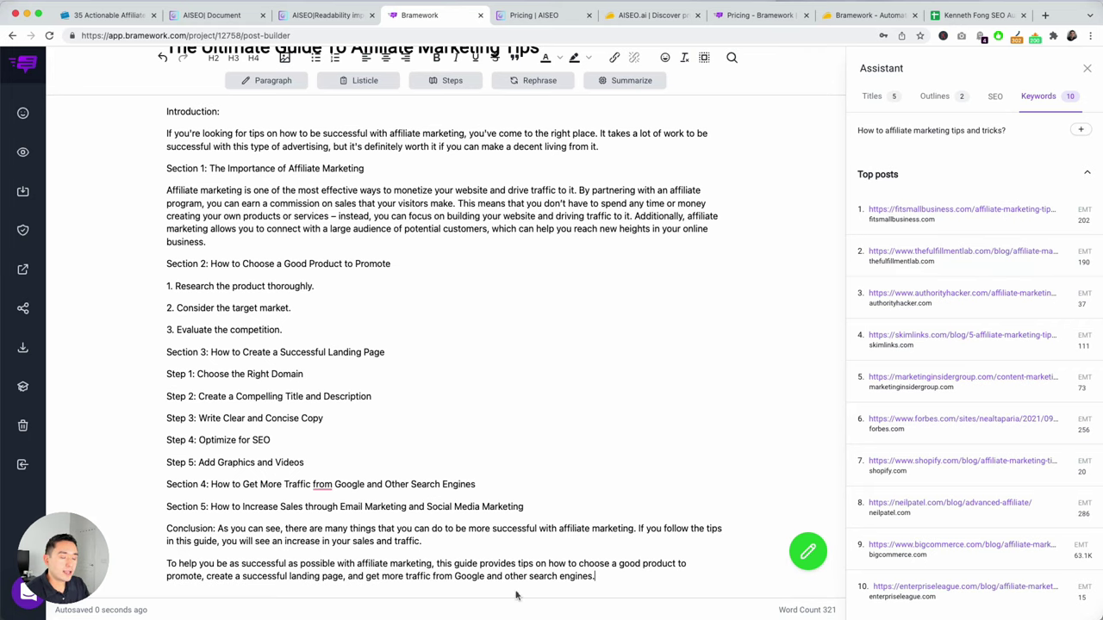
scroll(580, 582, up, 3)
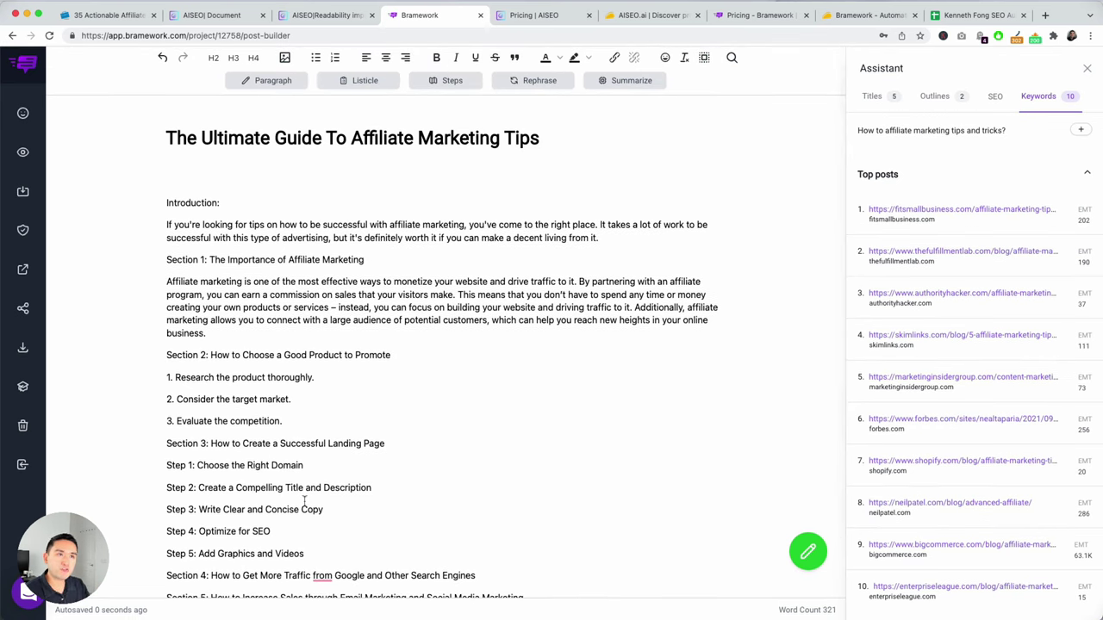
click(23, 115)
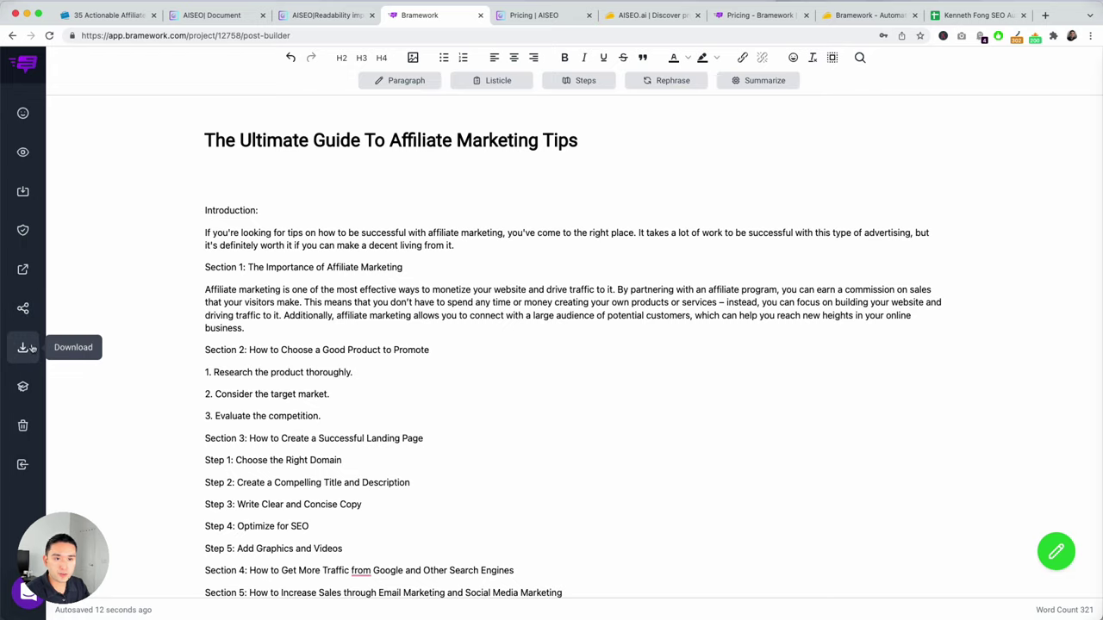
Exit the post editor, browse the Blog Titles, Outlines and Keyword Research pages, and open the Title Generator
click(26, 462)
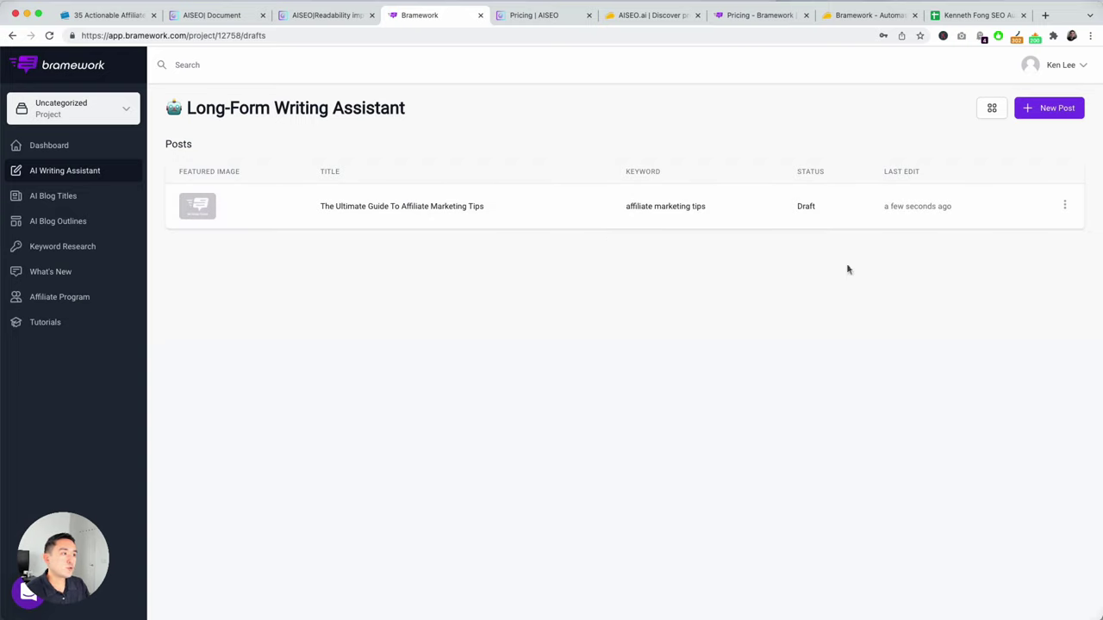
click(94, 204)
click(82, 223)
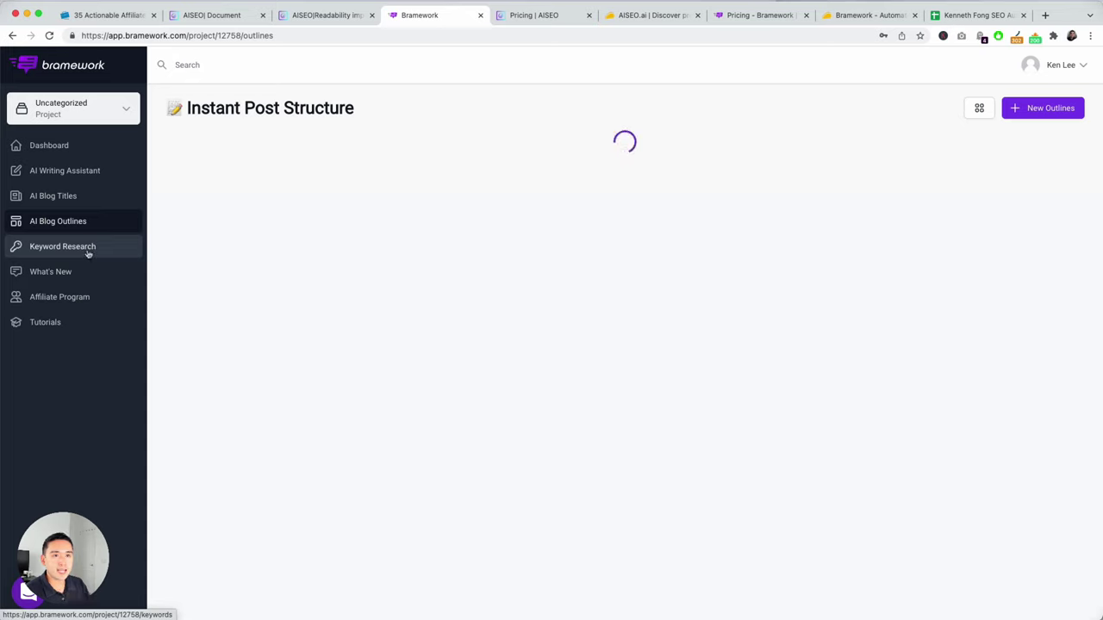
click(86, 249)
click(63, 203)
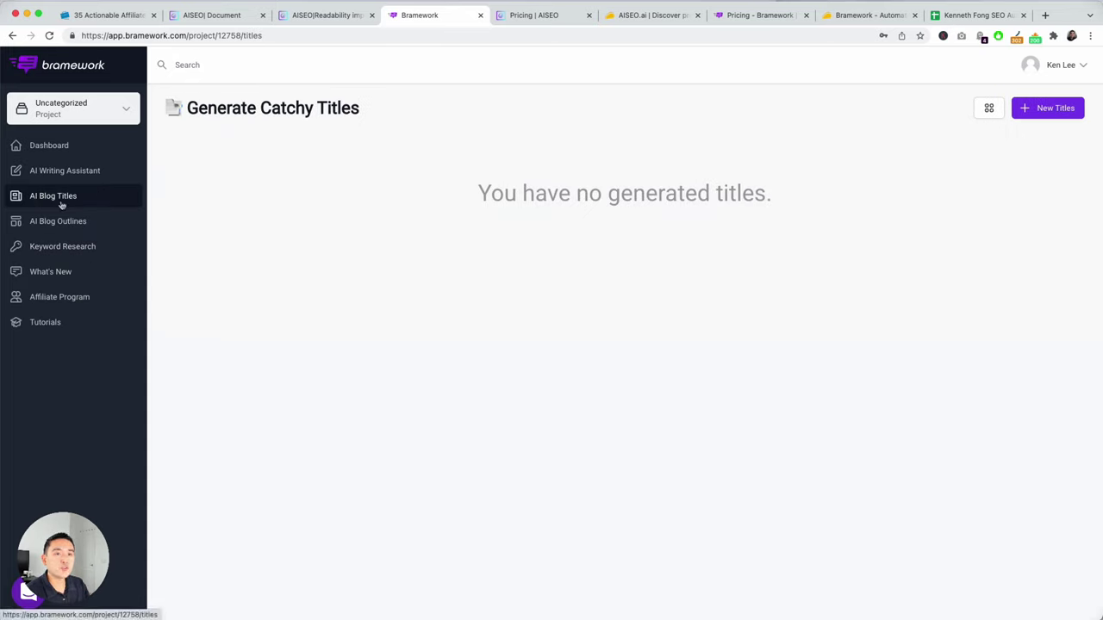
click(85, 223)
click(85, 245)
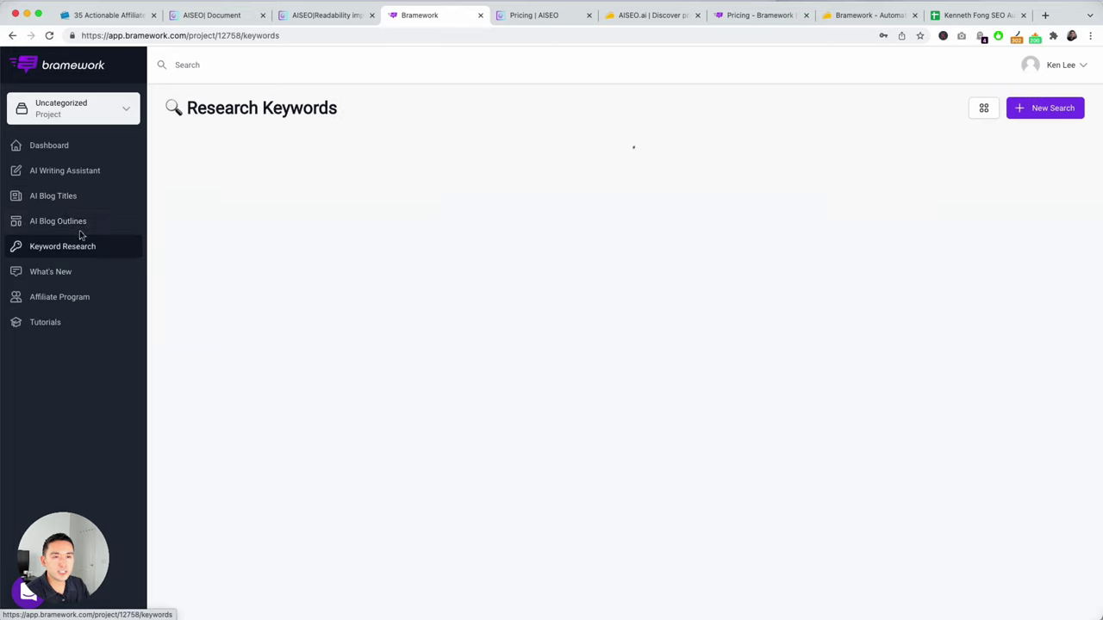
click(75, 202)
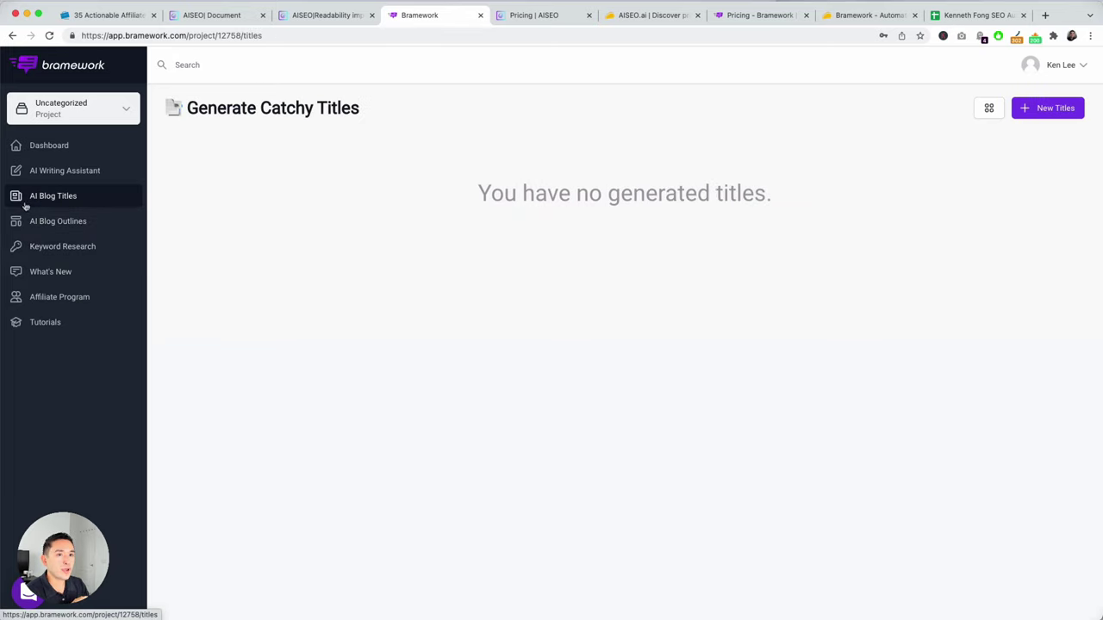
click(1030, 114)
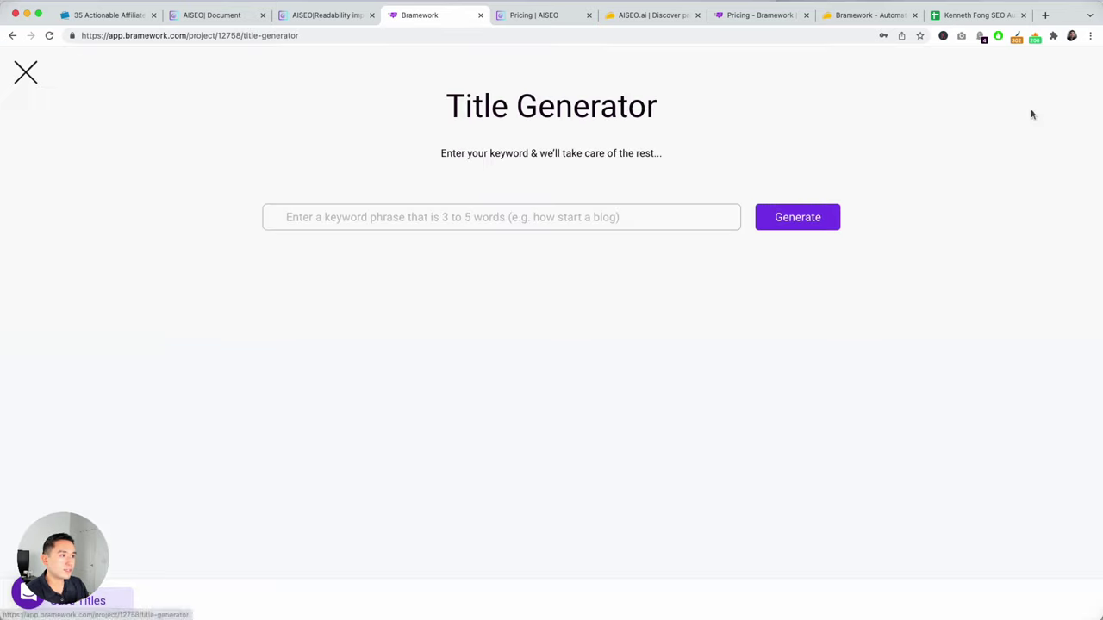
Generate blog titles for the keyword 'affiliate marketing tips'
click(602, 220)
key(Down)
key(Return)
click(799, 222)
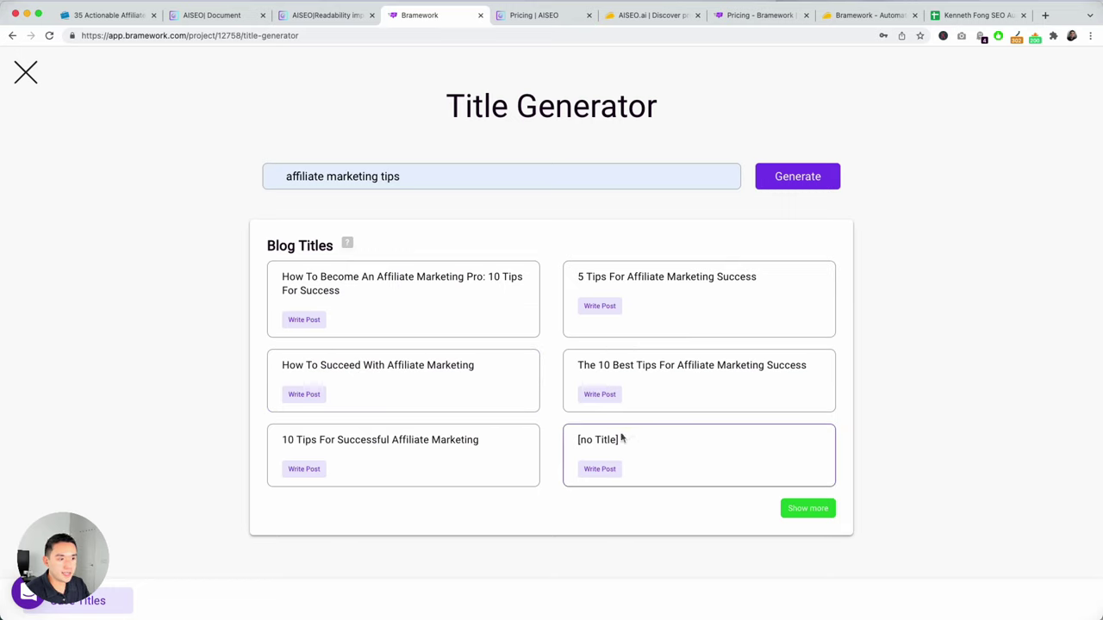
mouse_move(581, 433)
mouse_down()
mouse_move(657, 440)
mouse_move(580, 439)
mouse_up()
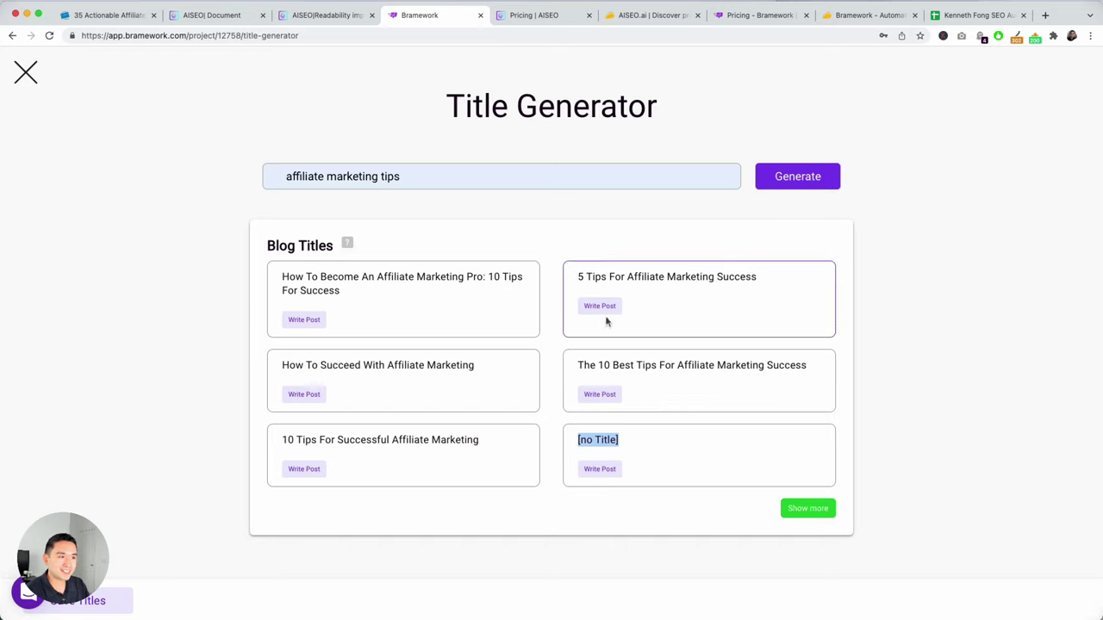
click(594, 270)
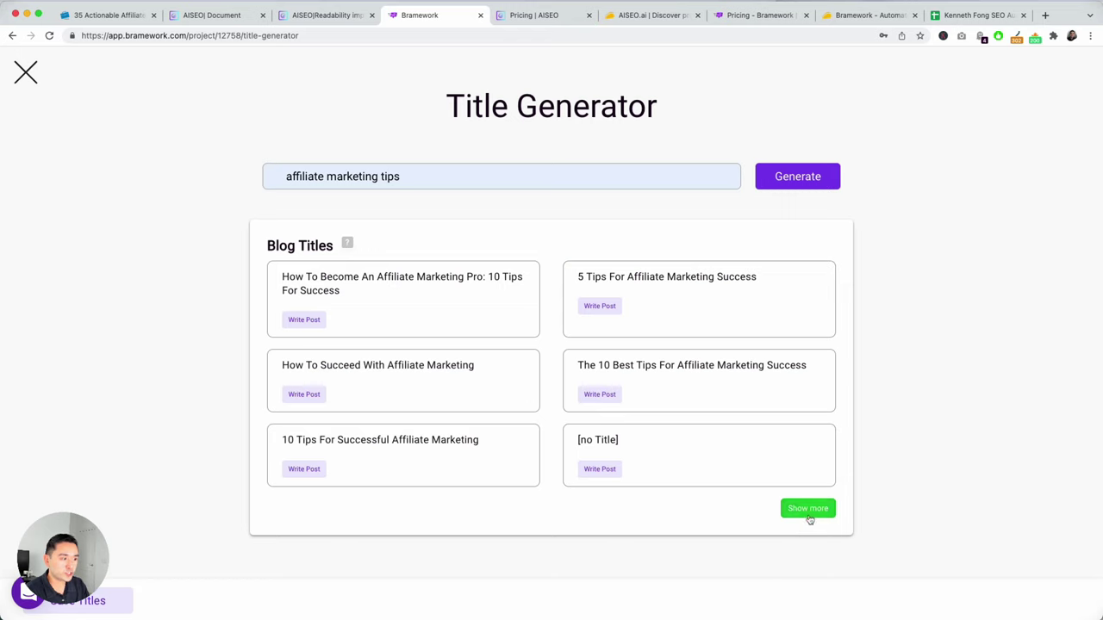
Create a new post titled '5 Tips For Affiliate Marketing Success'
click(600, 307)
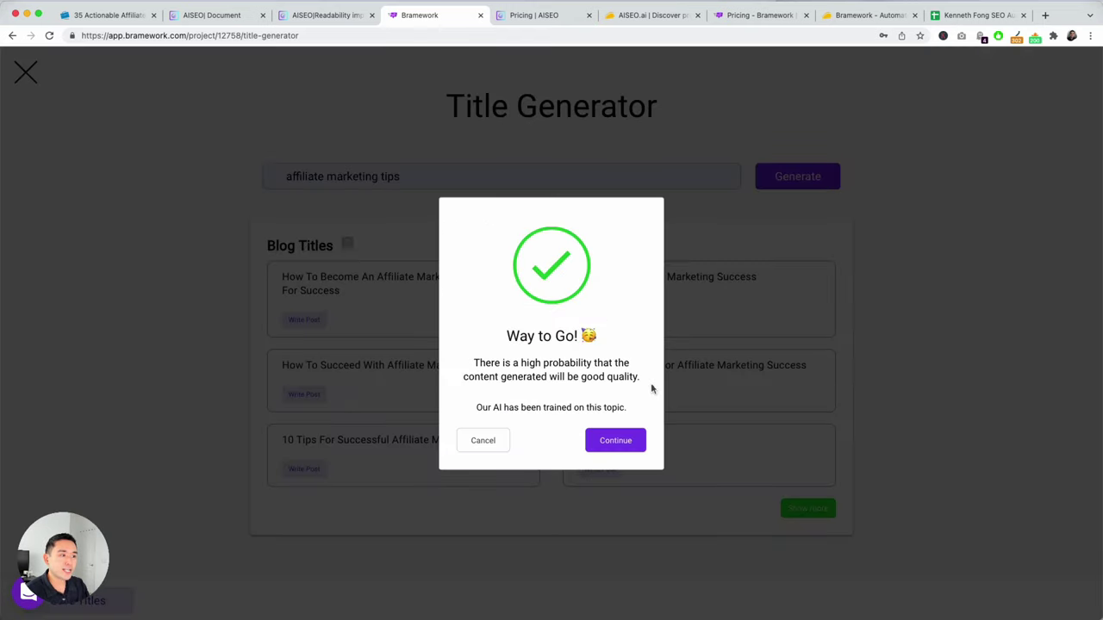
click(619, 442)
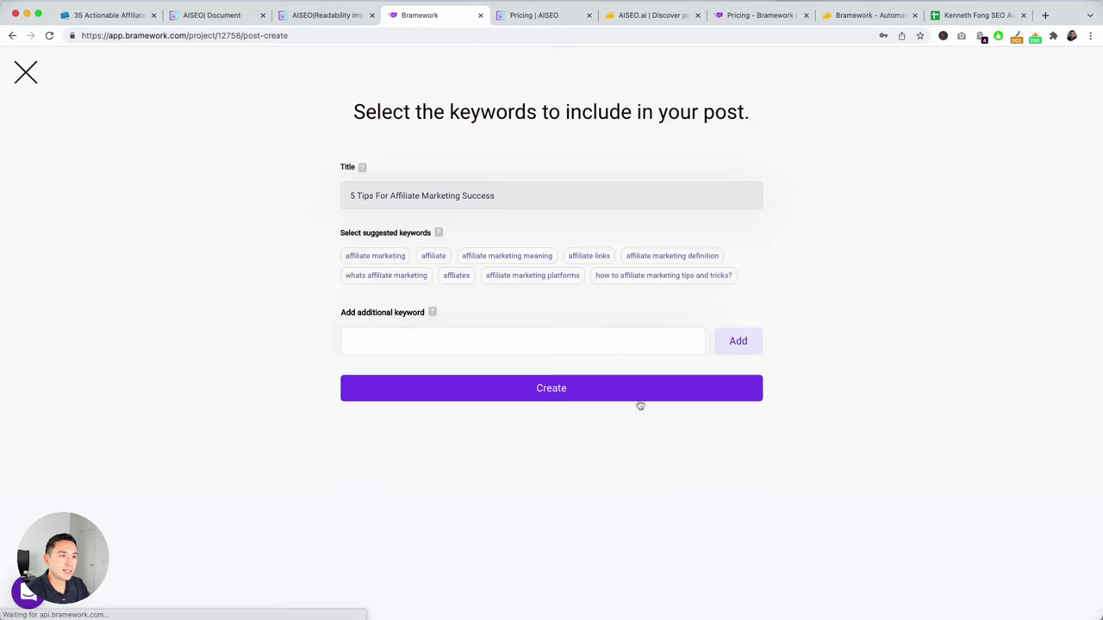
click(493, 392)
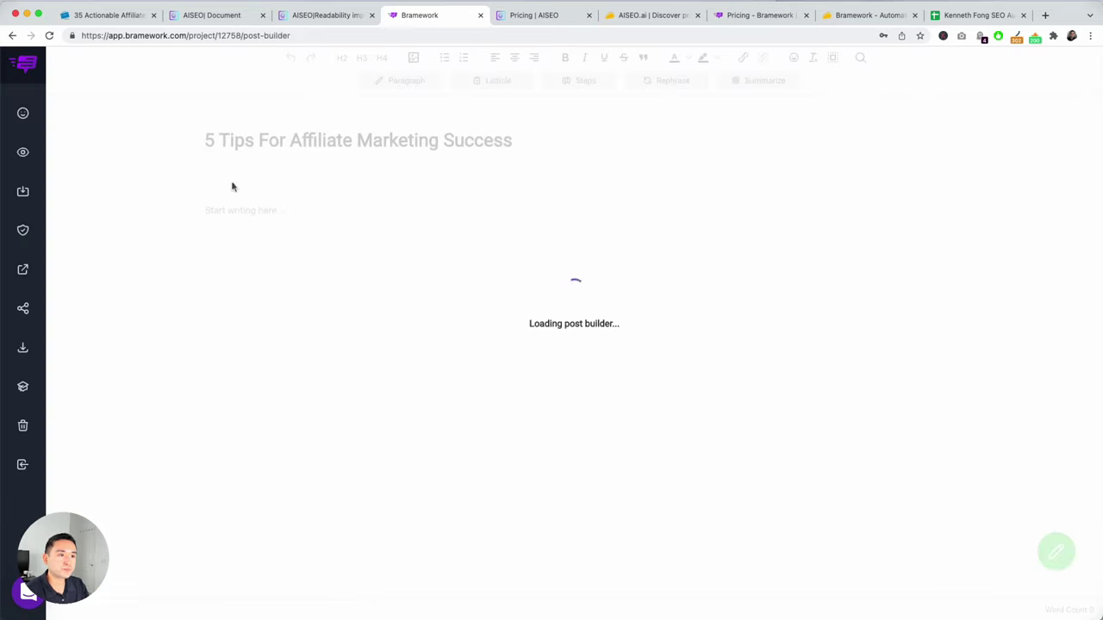
drag(209, 140, 521, 146)
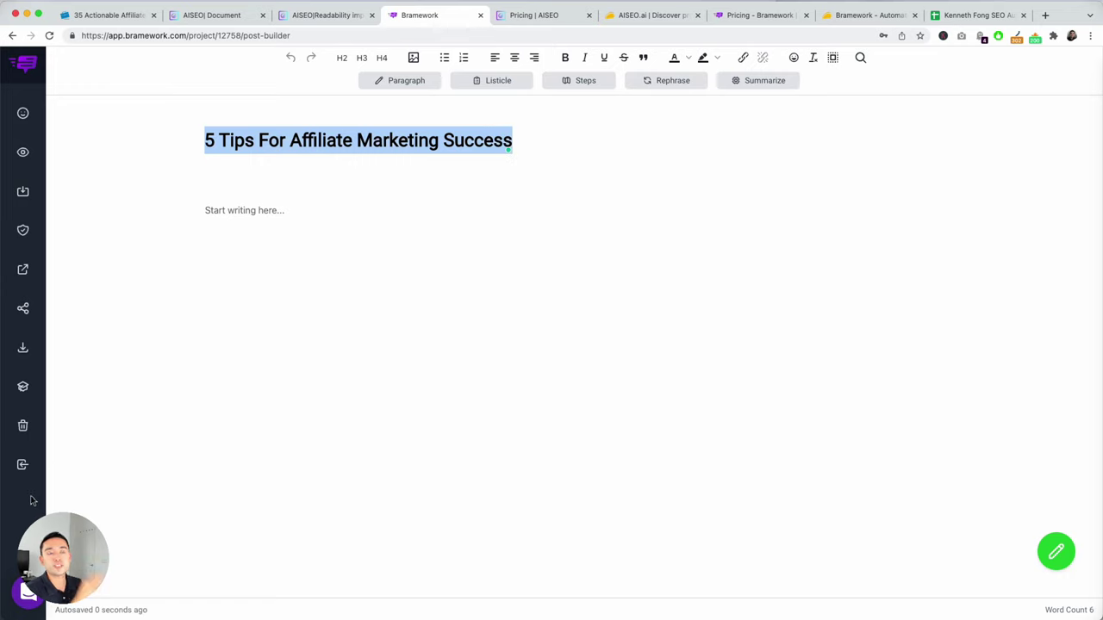
Exit the new post, return to the long-form drafts list, and switch to AppSumo's AISEO.ai deal
click(23, 465)
click(93, 226)
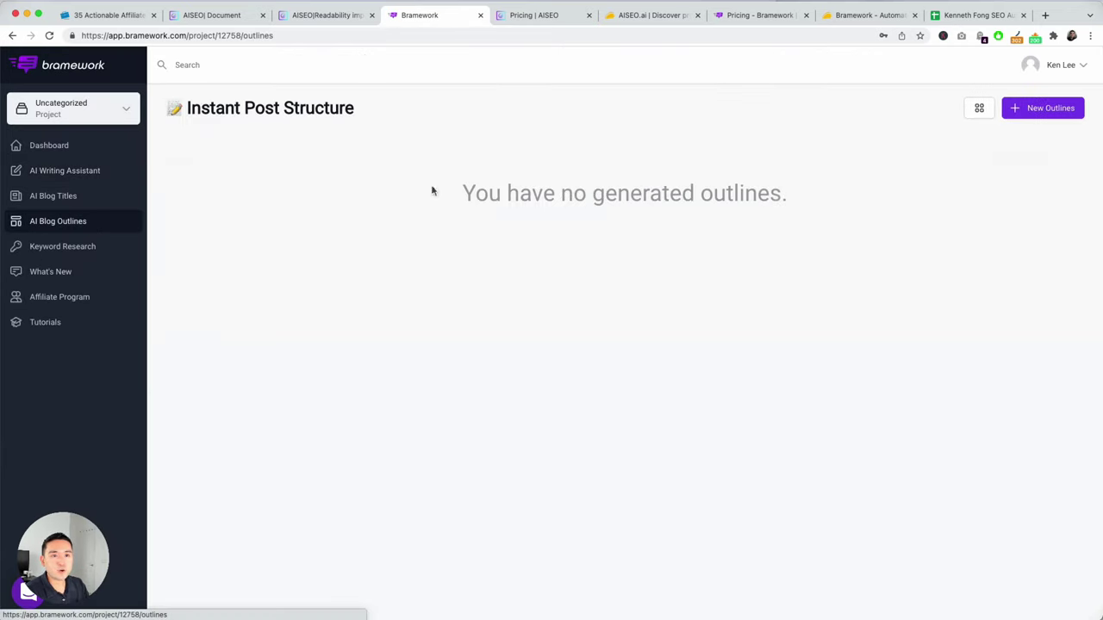
click(97, 199)
drag(387, 187, 697, 219)
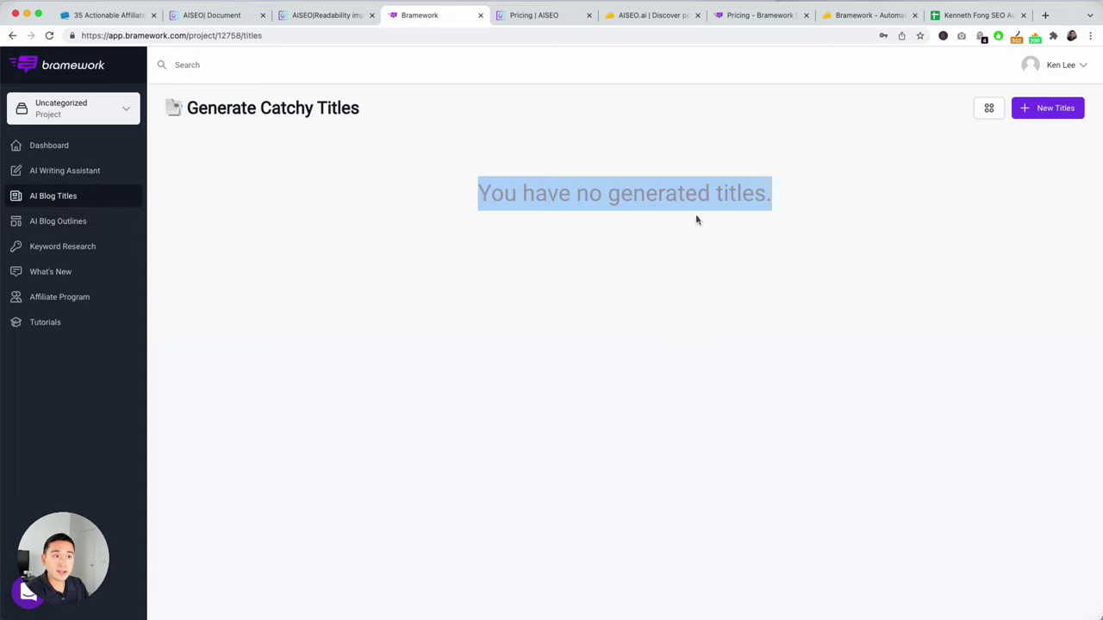
click(41, 175)
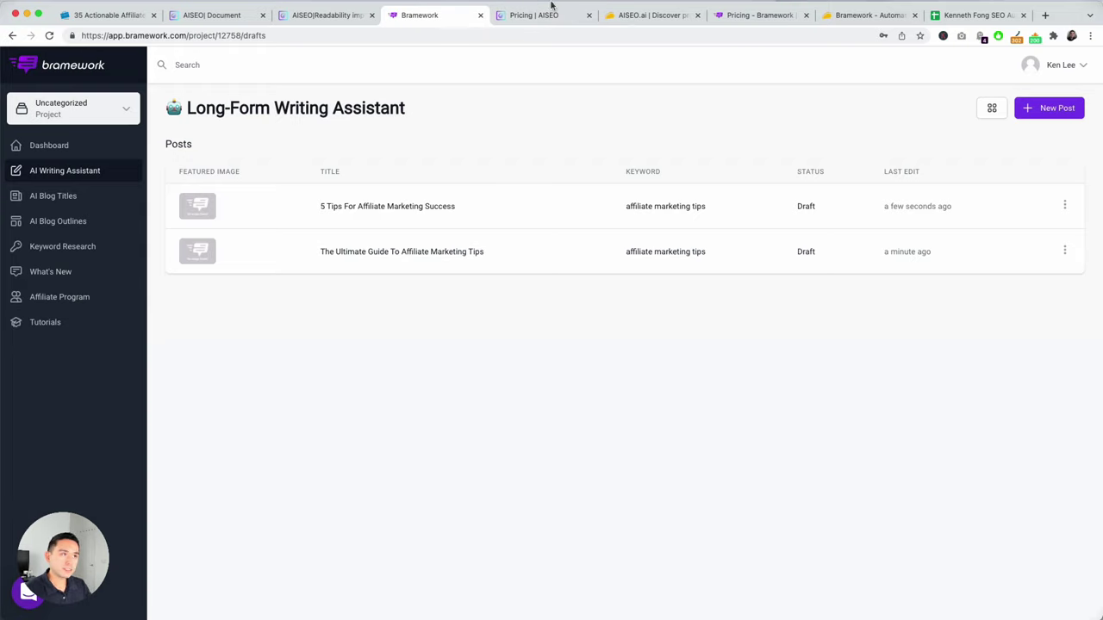
click(648, 15)
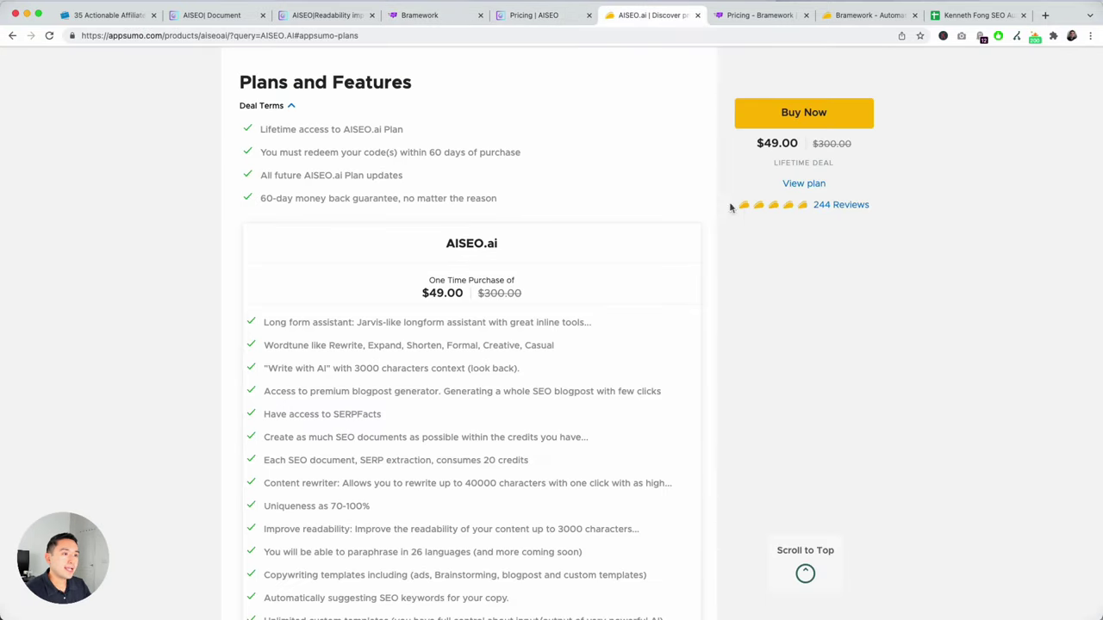
Highlight the AISEO.ai deal's stack-3-codes limit and lifetime access term on AppSumo
scroll(582, 220, down, 5)
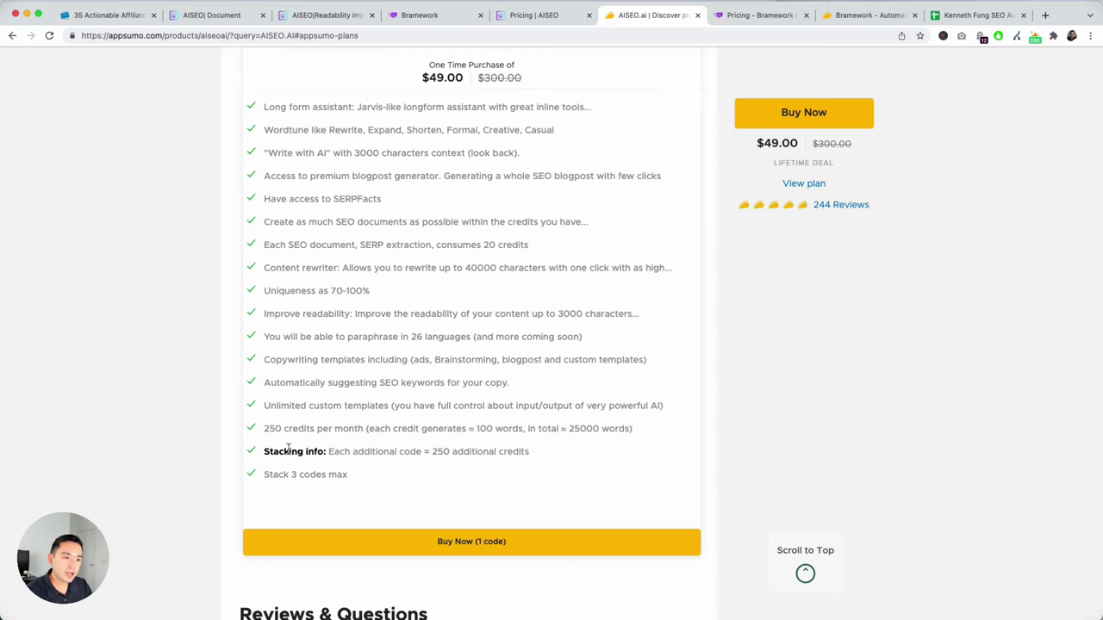
drag(295, 475, 342, 473)
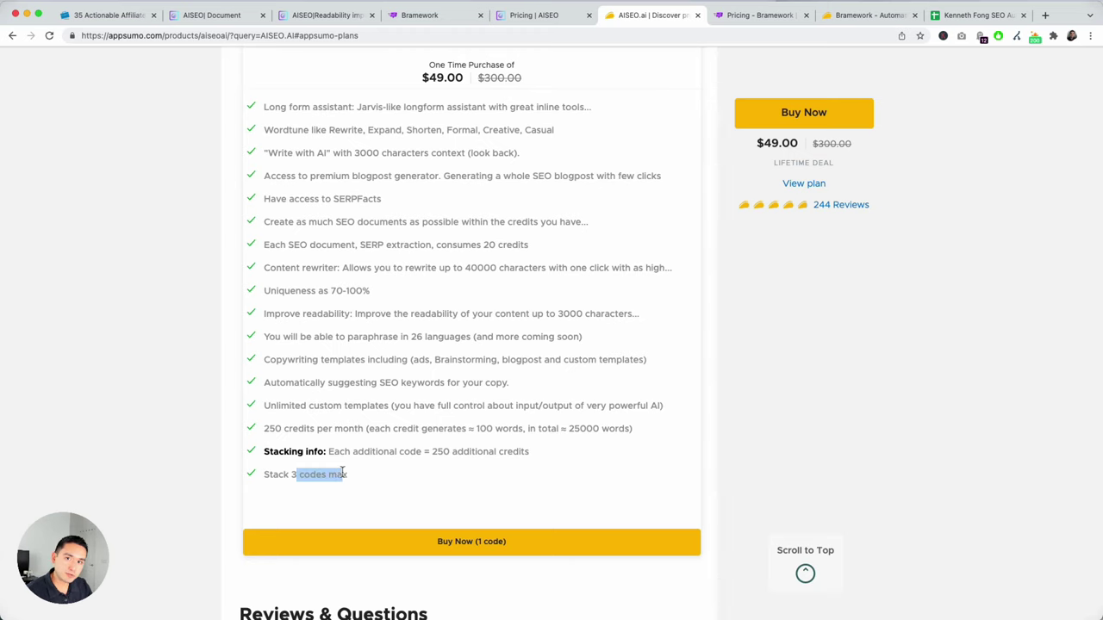
scroll(342, 473, up, 6)
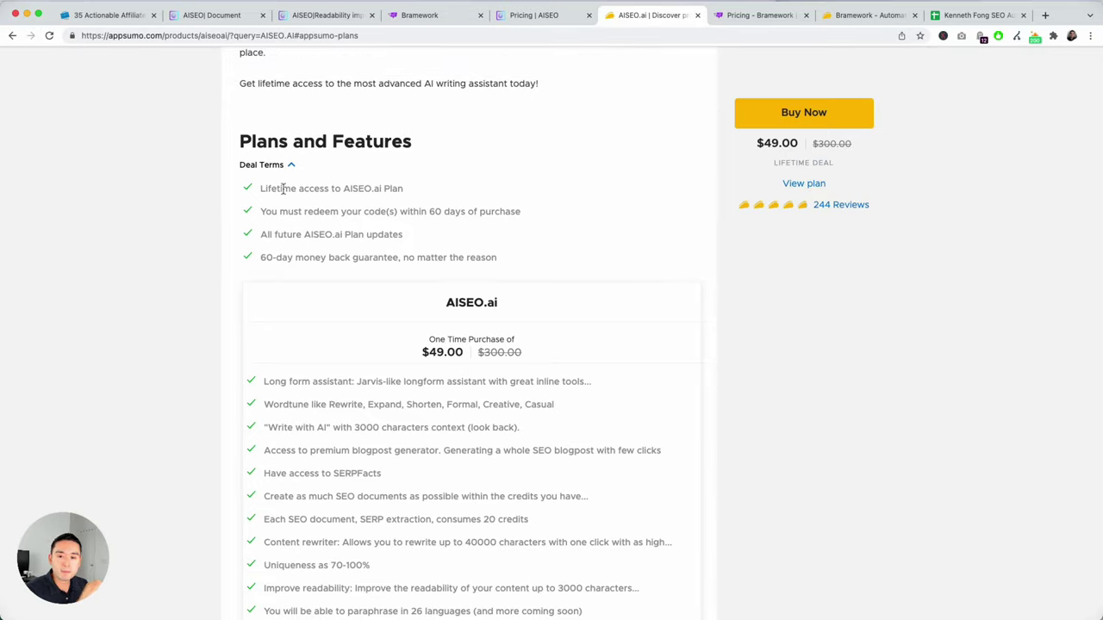
drag(258, 189, 405, 191)
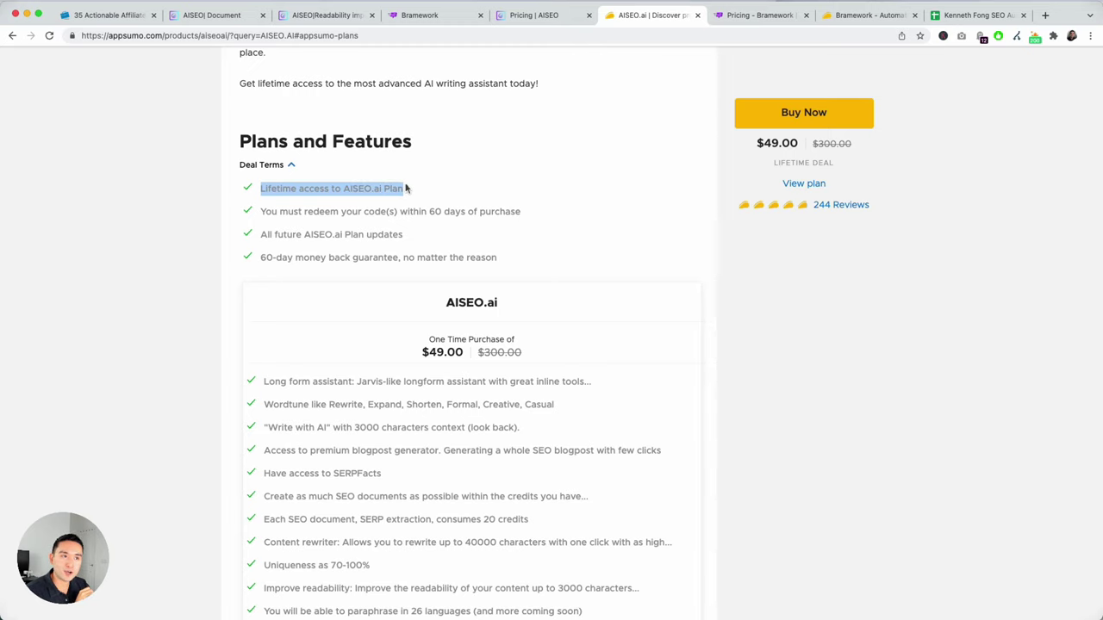
click(532, 15)
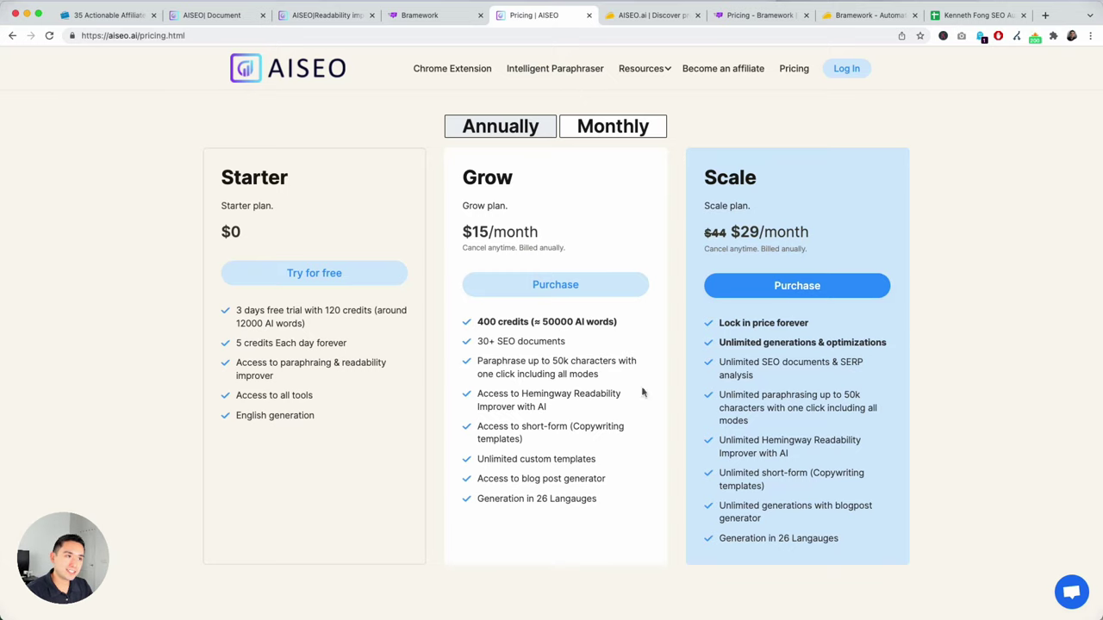
click(660, 14)
click(502, 191)
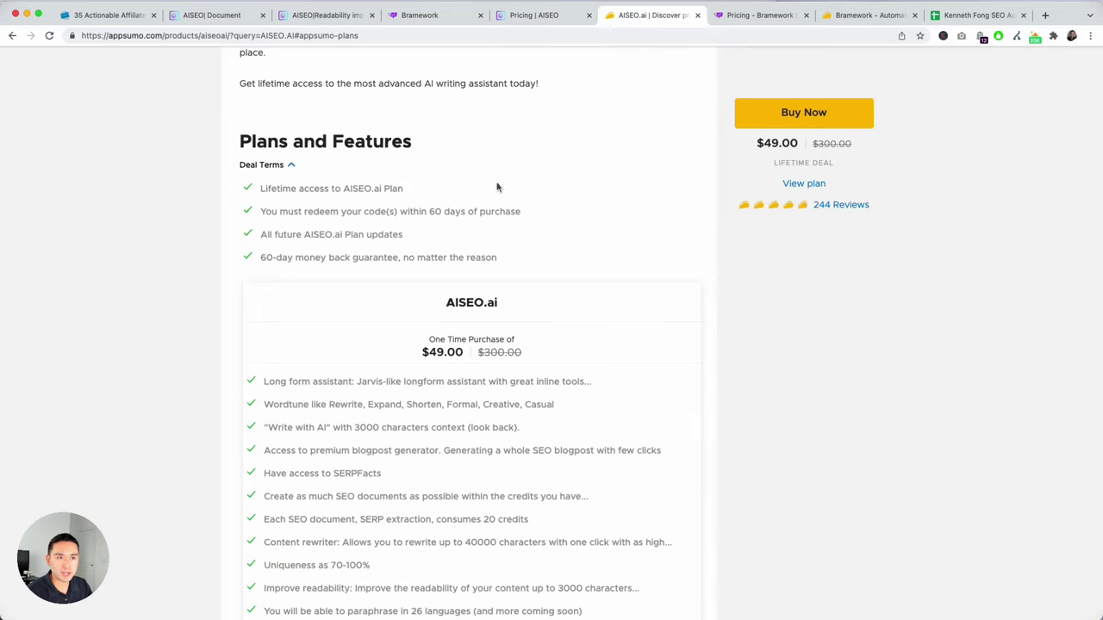
Highlight the 3000-character context, 250 monthly credits and 25000 words, then open AISEO's pricing page
scroll(494, 189, down, 2)
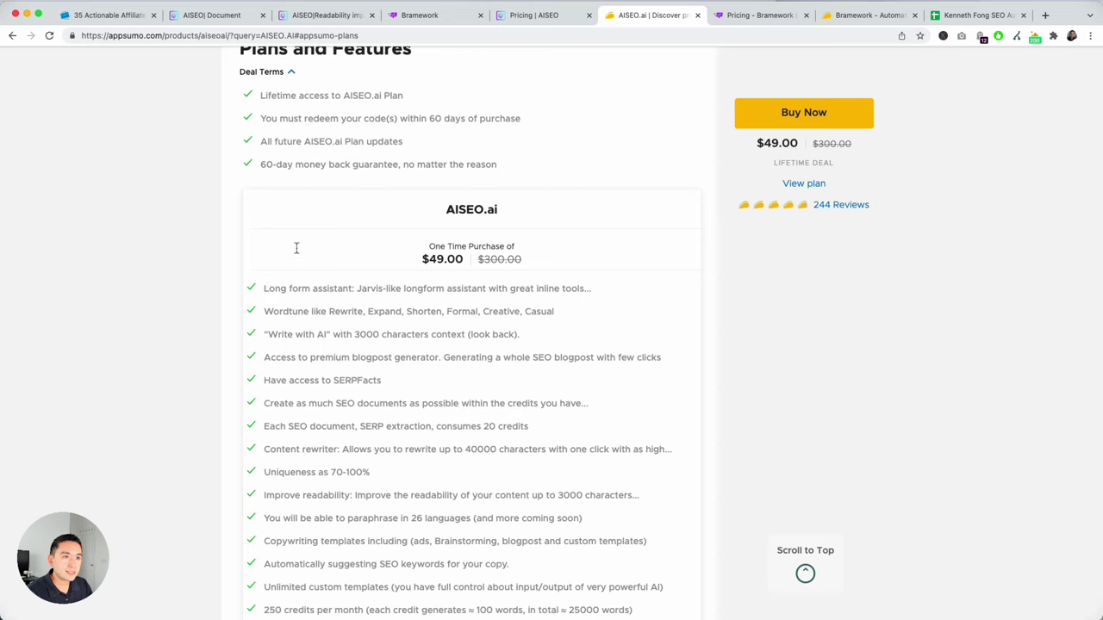
scroll(298, 279, down, 2)
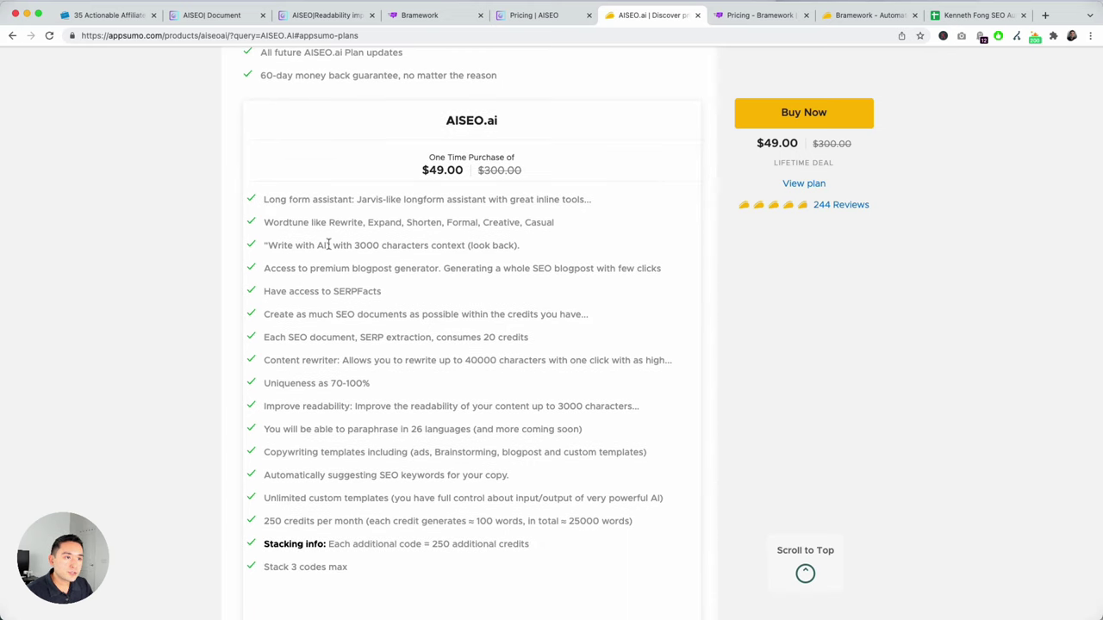
drag(355, 249, 520, 259)
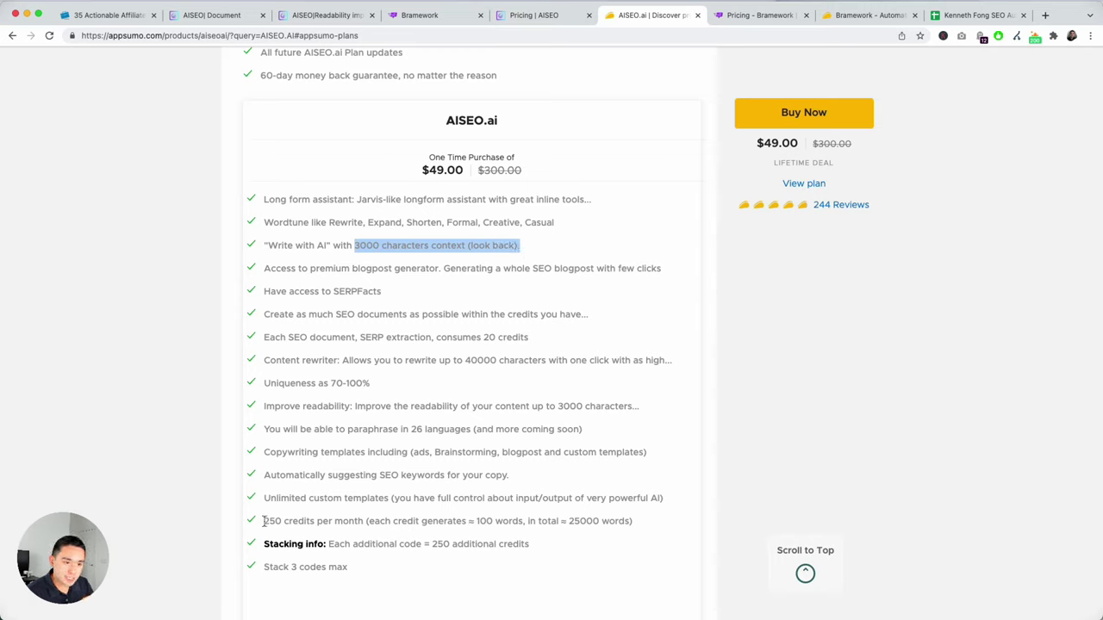
drag(263, 520, 377, 522)
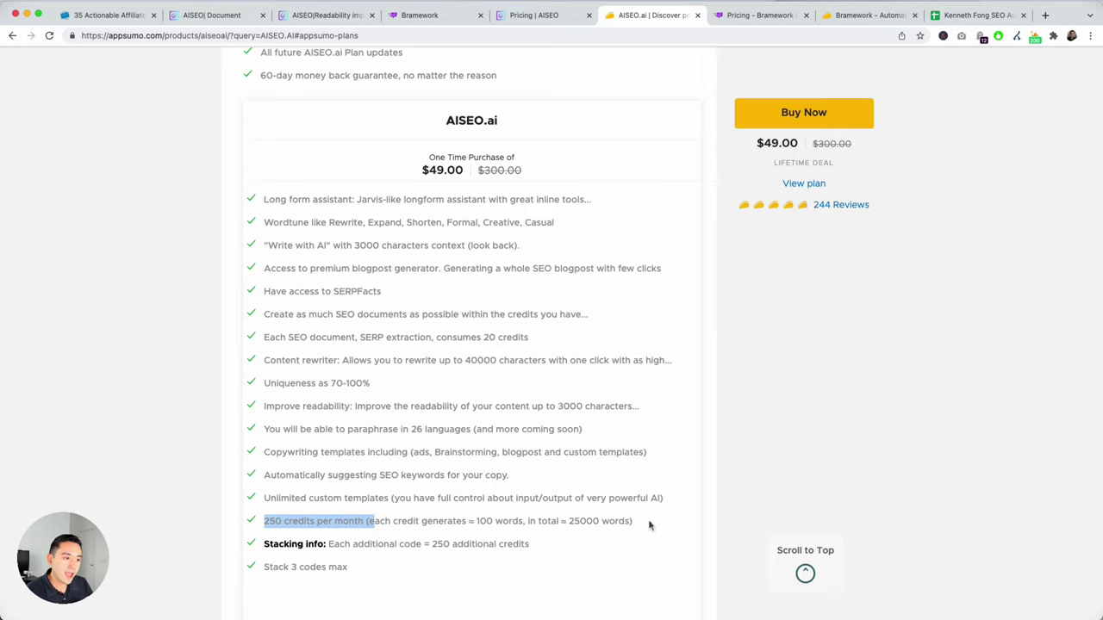
drag(571, 521, 630, 521)
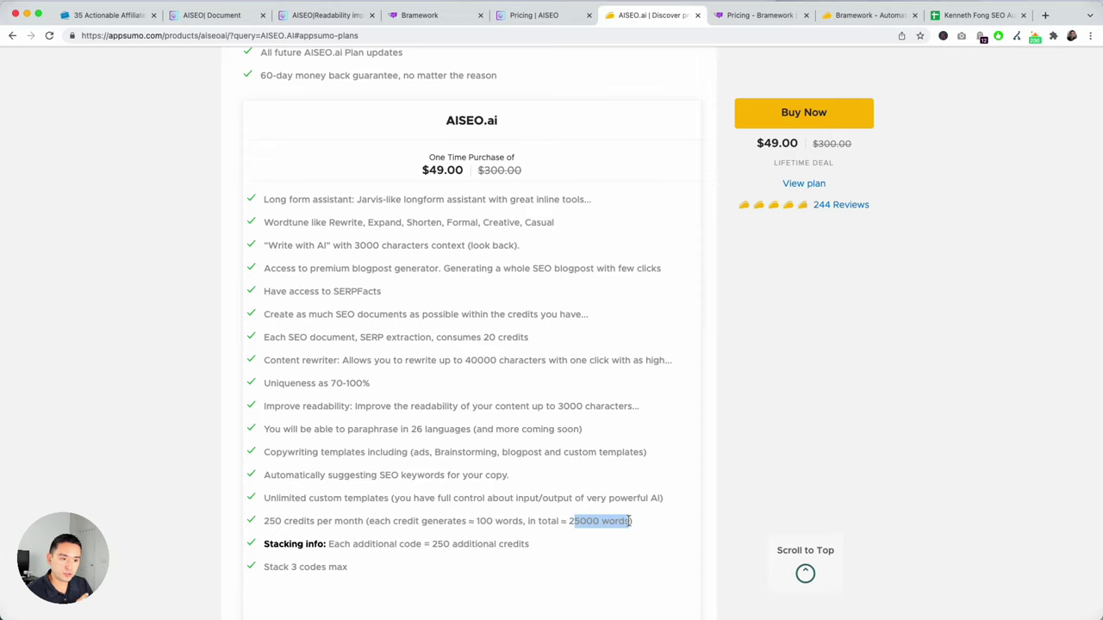
scroll(630, 520, down, 1)
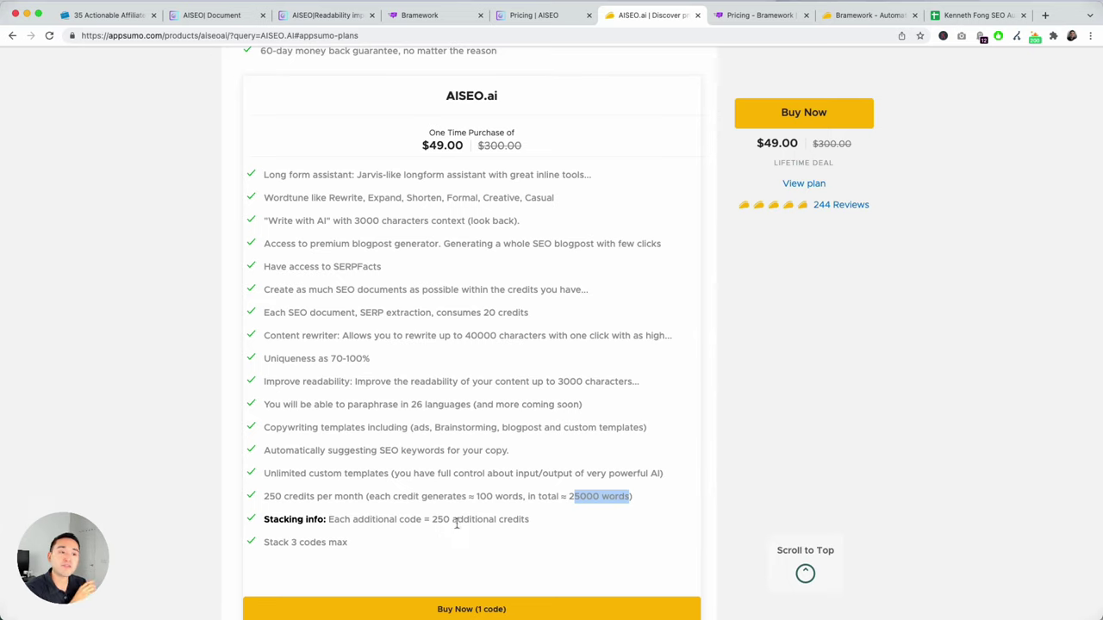
scroll(450, 522, down, 1)
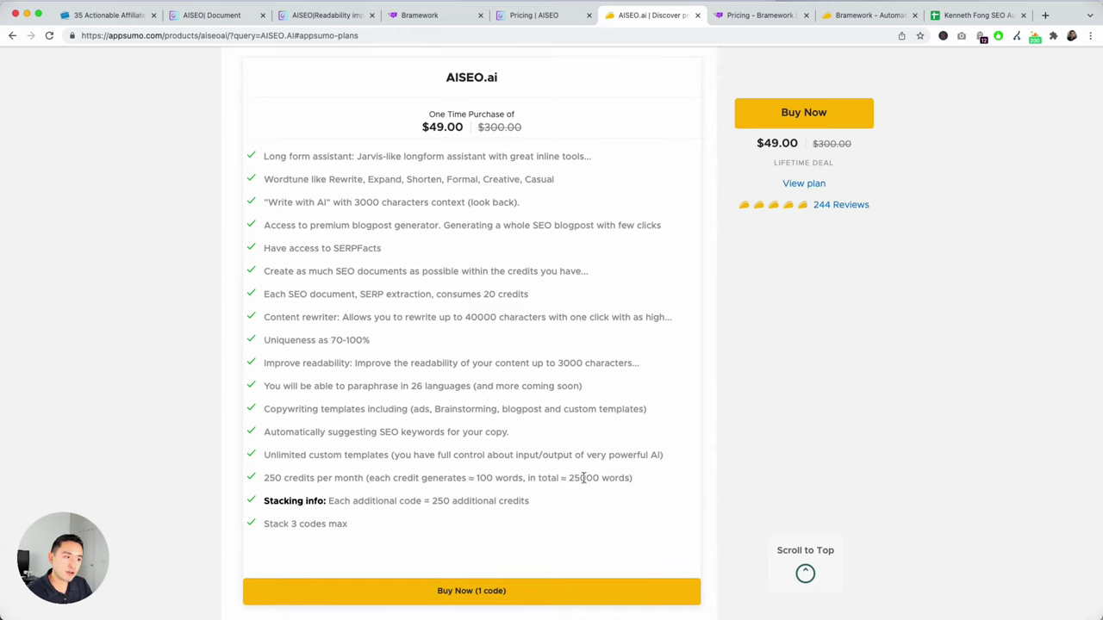
drag(583, 478, 632, 478)
click(636, 466)
click(551, 17)
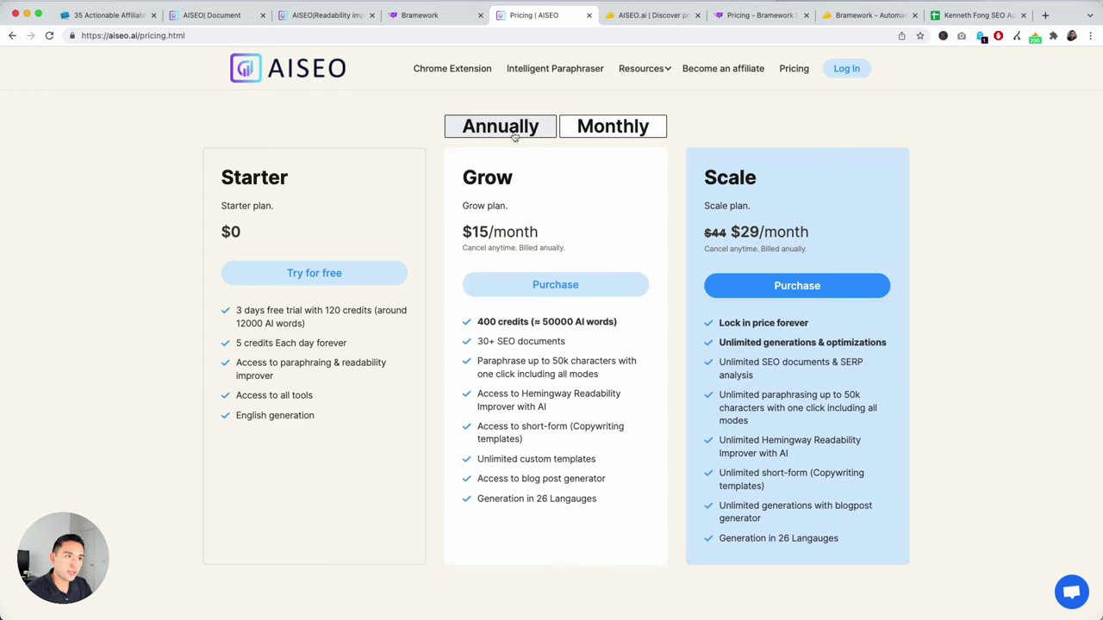
Switch AISEO's pricing to monthly billing ($19 Grow, $34 Scale) and check it against AppSumo
click(594, 129)
drag(472, 362, 541, 363)
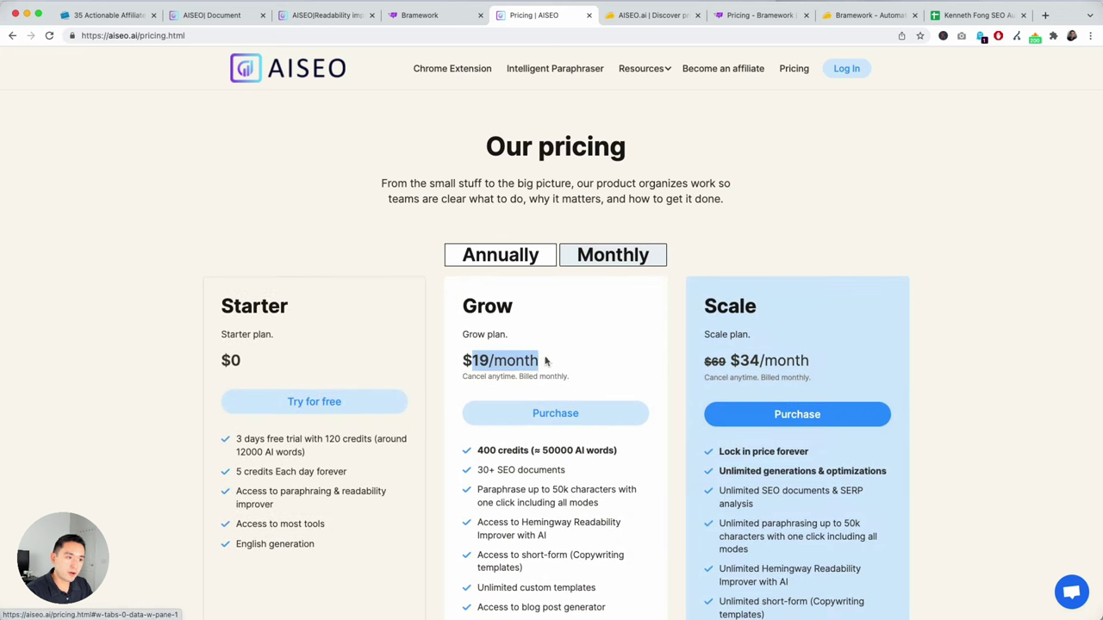
scroll(546, 362, down, 1)
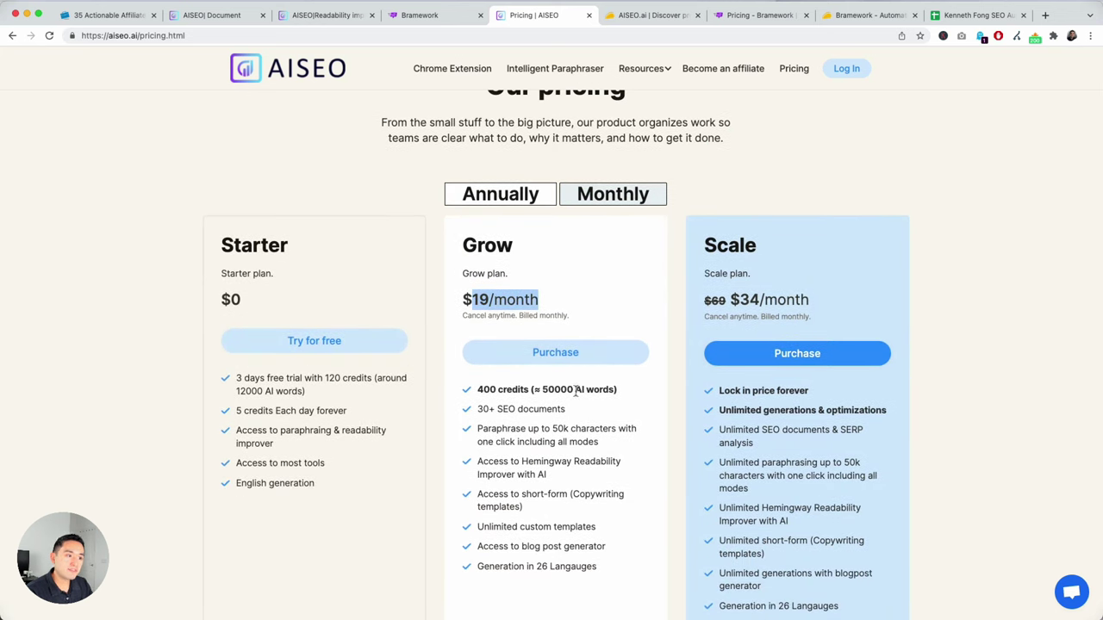
click(625, 17)
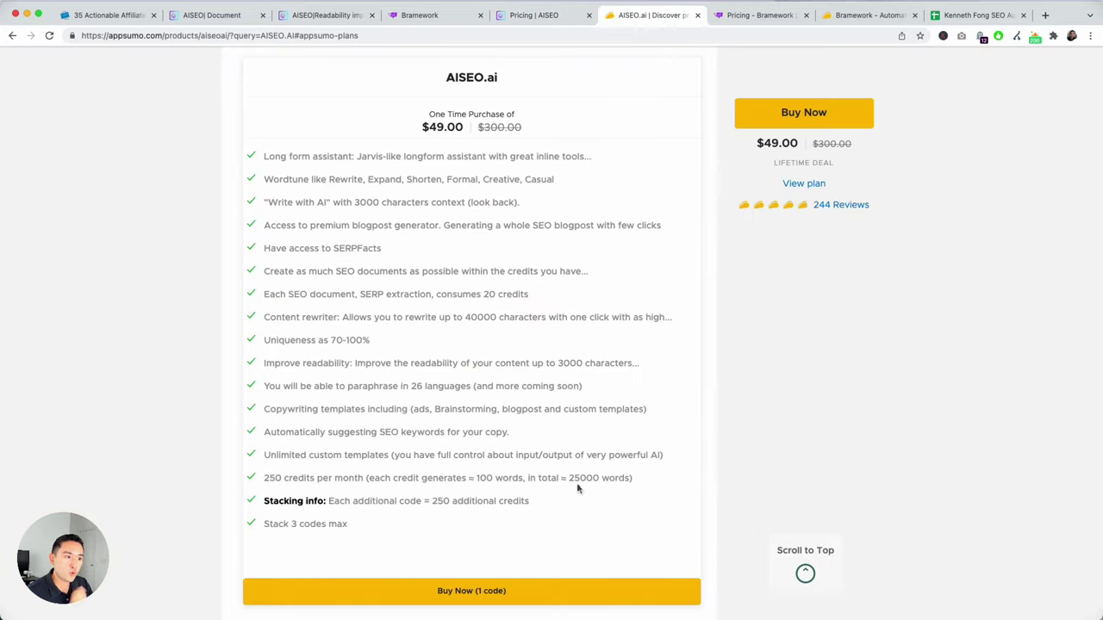
click(558, 17)
click(569, 303)
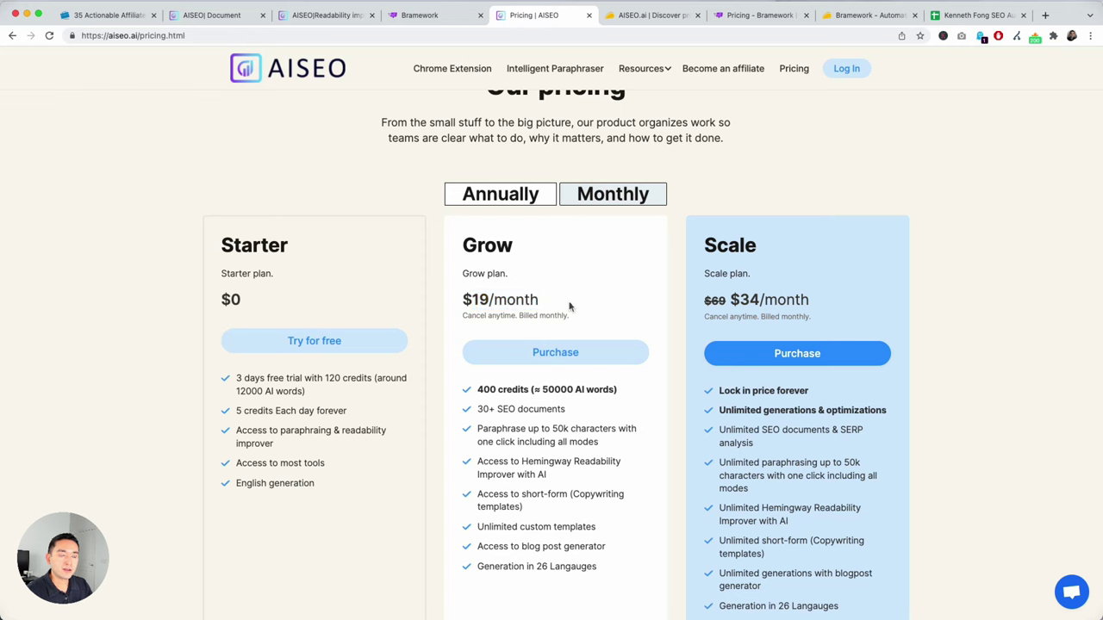
Compare AISEO's monthly plans and Grow plan features with the $49 AppSumo lifetime deal
click(653, 21)
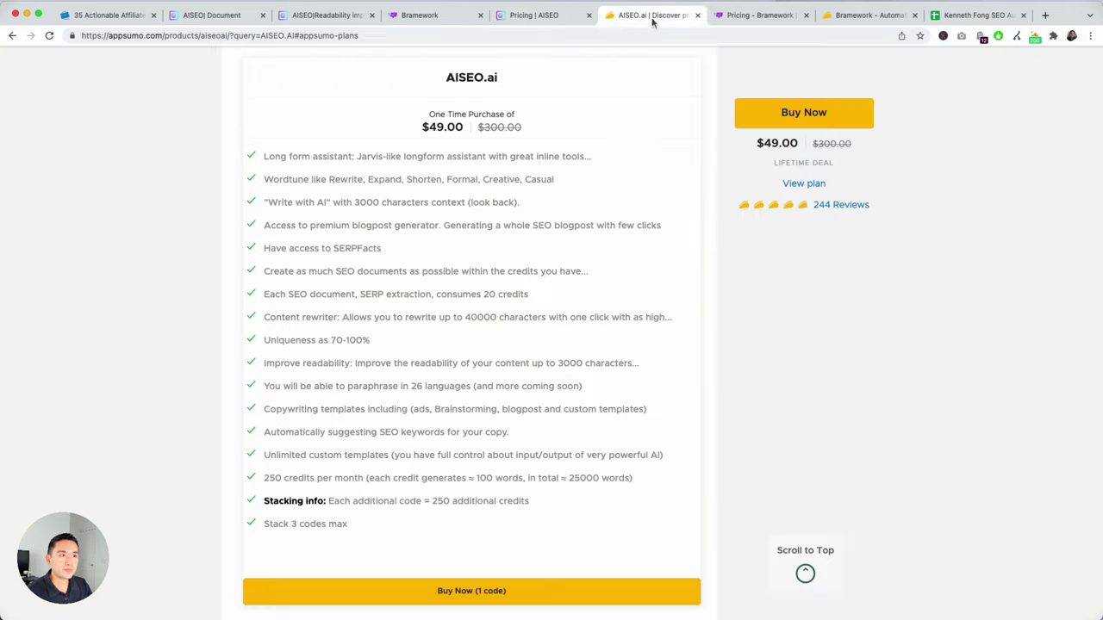
click(554, 17)
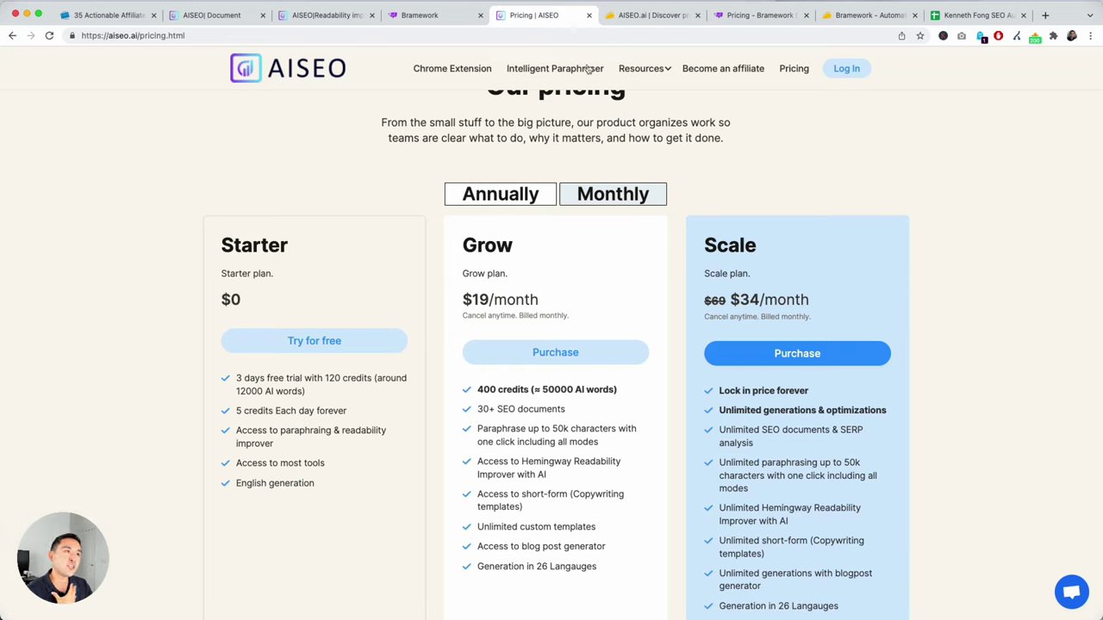
click(635, 15)
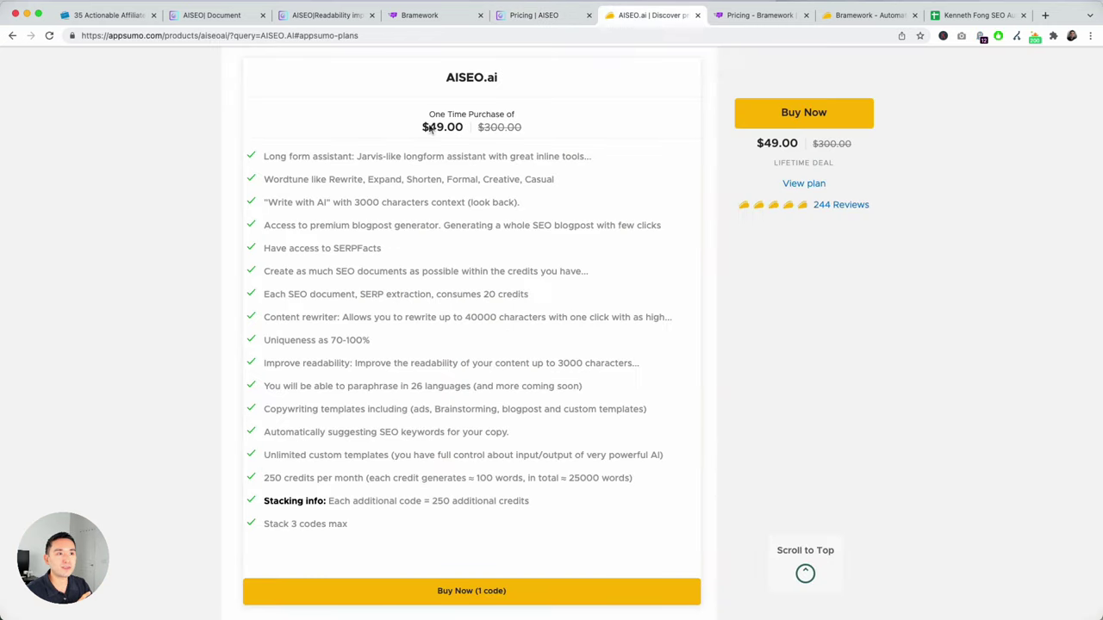
click(560, 15)
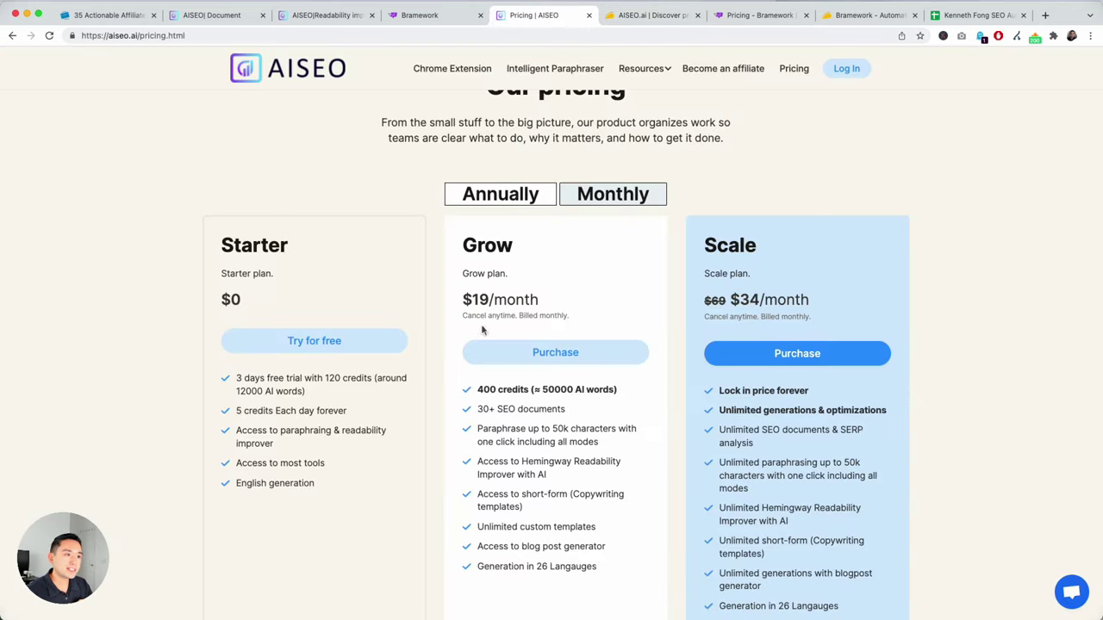
drag(482, 415, 600, 569)
click(673, 532)
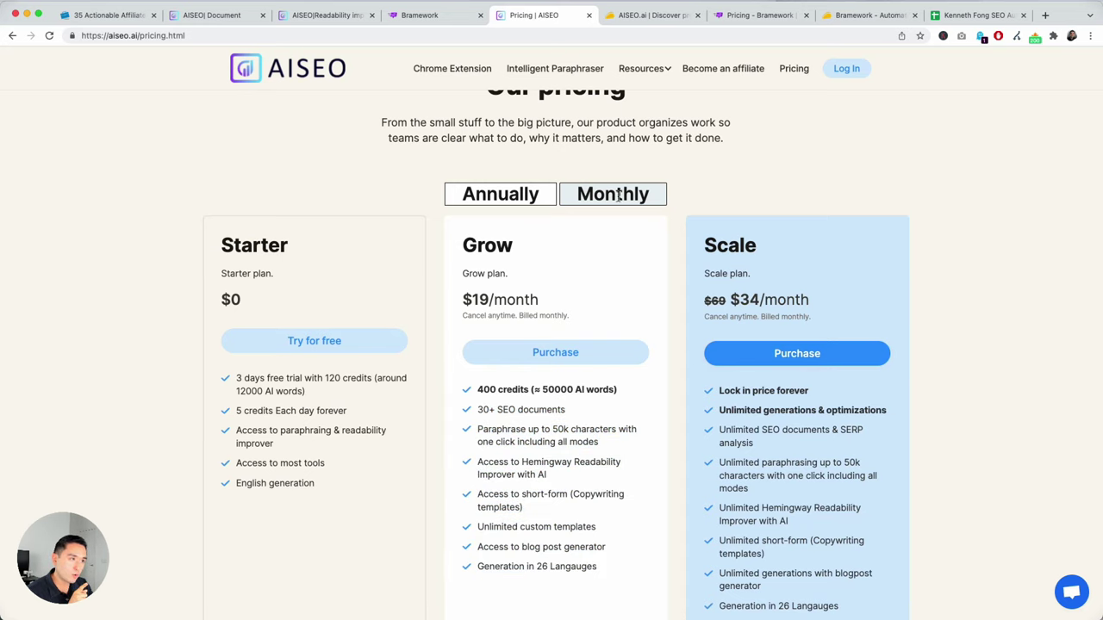
scroll(618, 197, up, 2)
scroll(778, 348, down, 1)
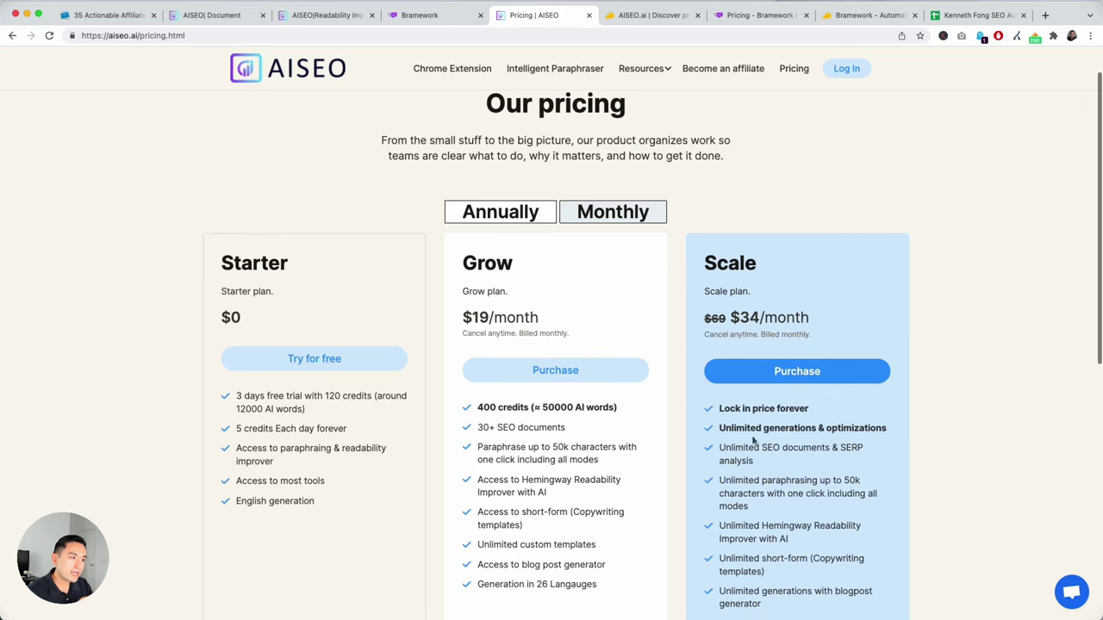
drag(721, 429, 867, 422)
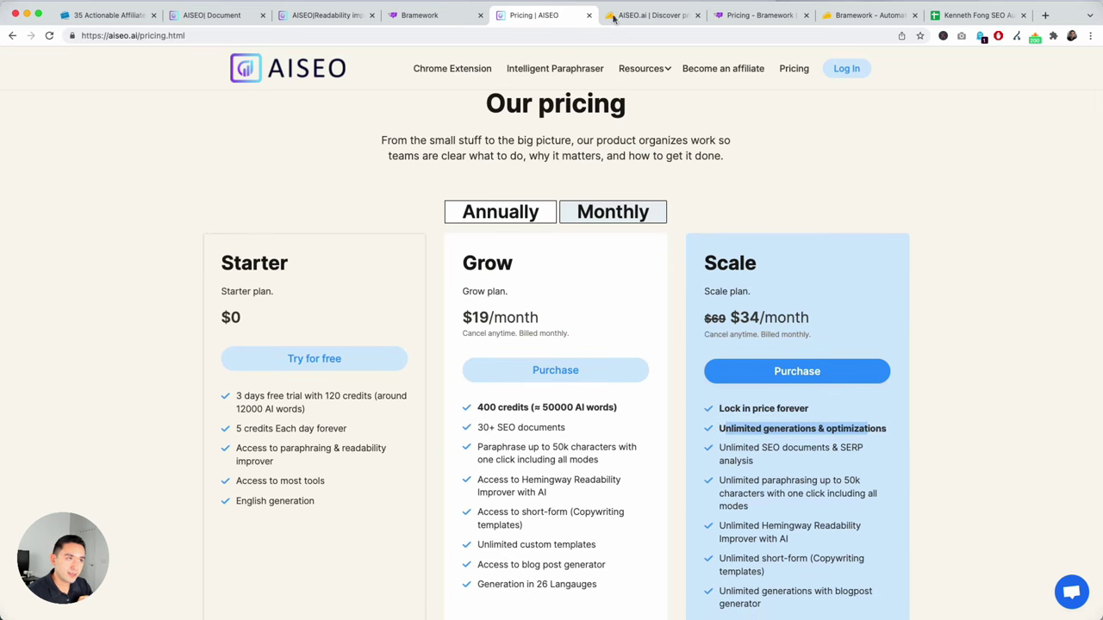
click(650, 15)
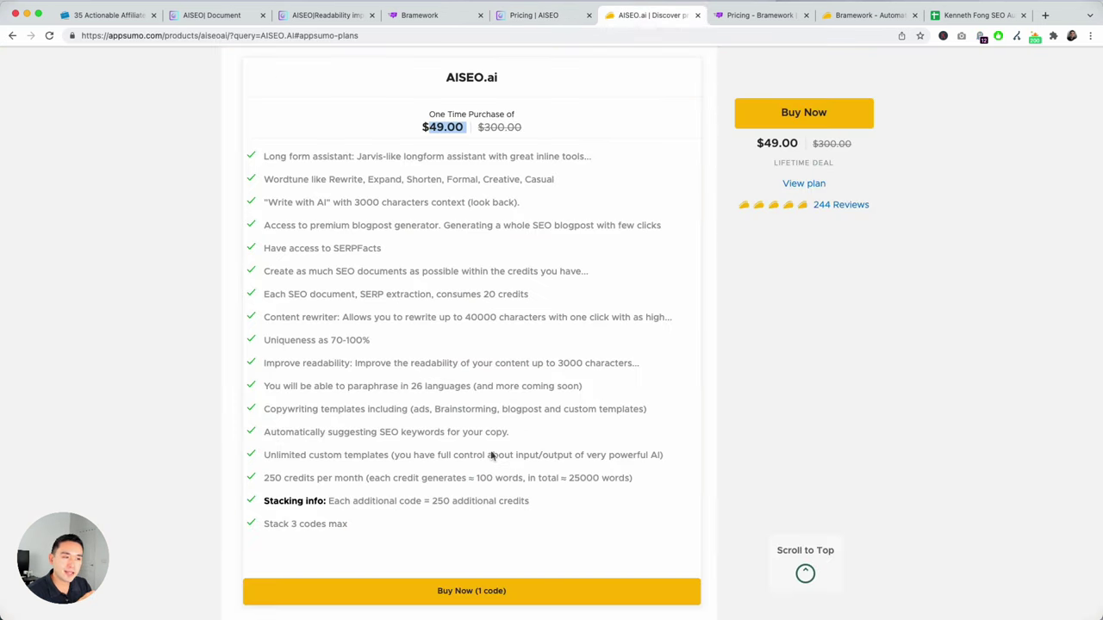
scroll(608, 293, up, 1)
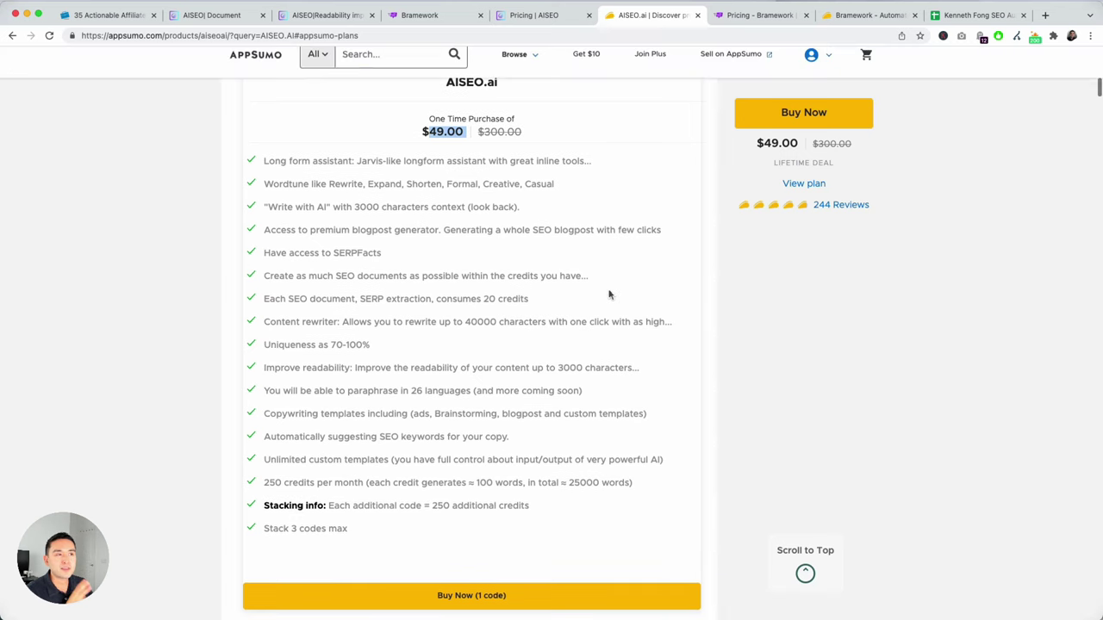
scroll(451, 349, up, 2)
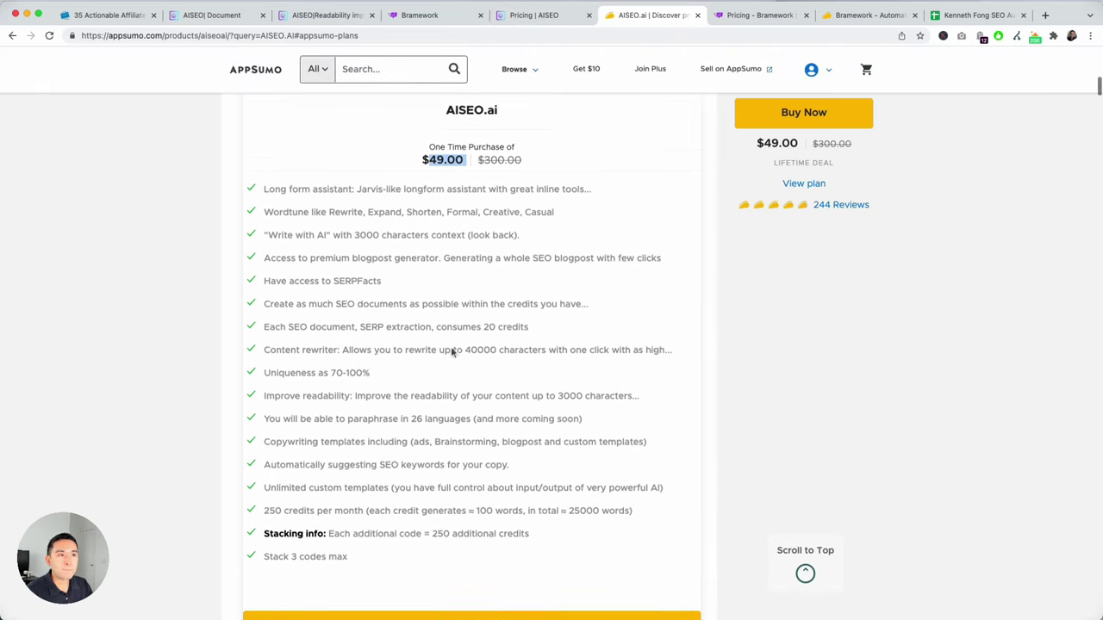
scroll(450, 345, up, 5)
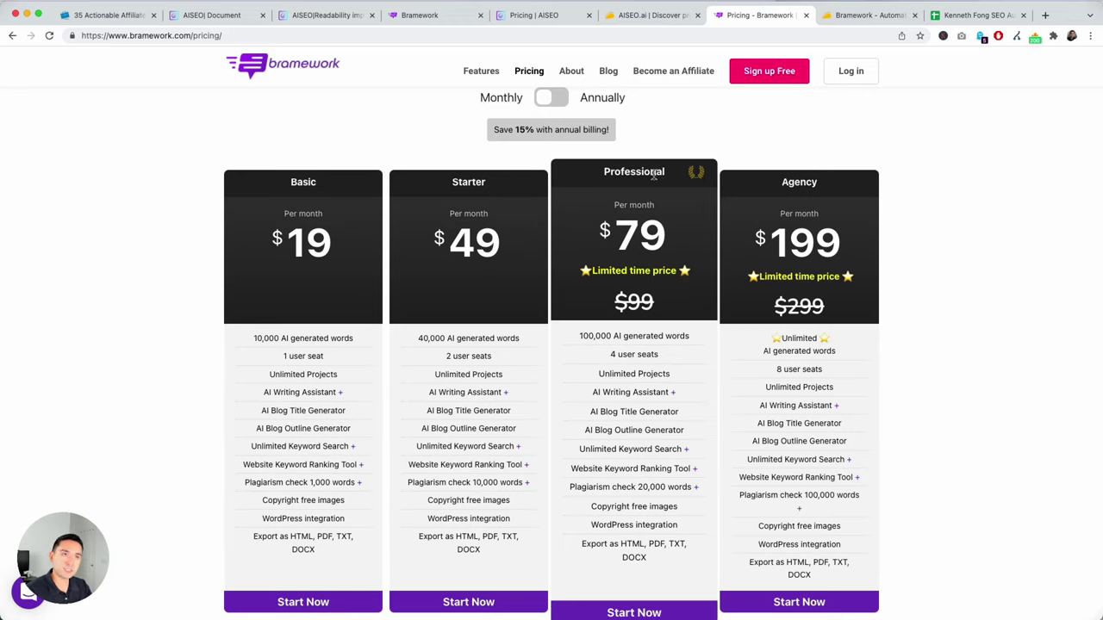
Open AppSumo's Bramework deal ($79, down from $1044) and scroll to its Plans and Features
click(858, 16)
scroll(557, 250, up, 4)
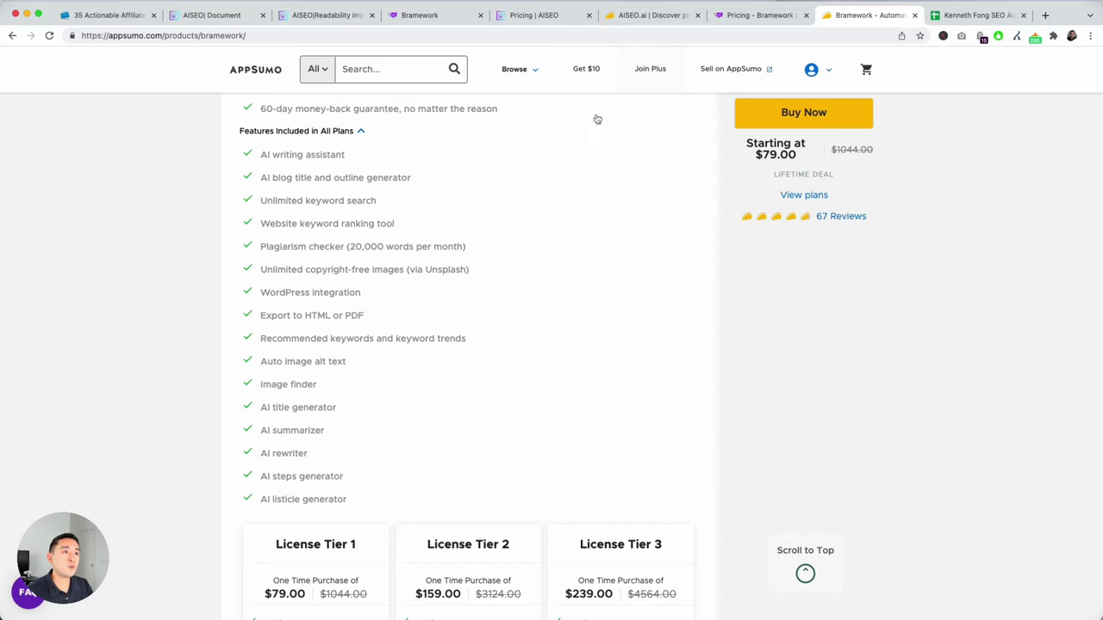
scroll(517, 103, up, 2)
click(435, 14)
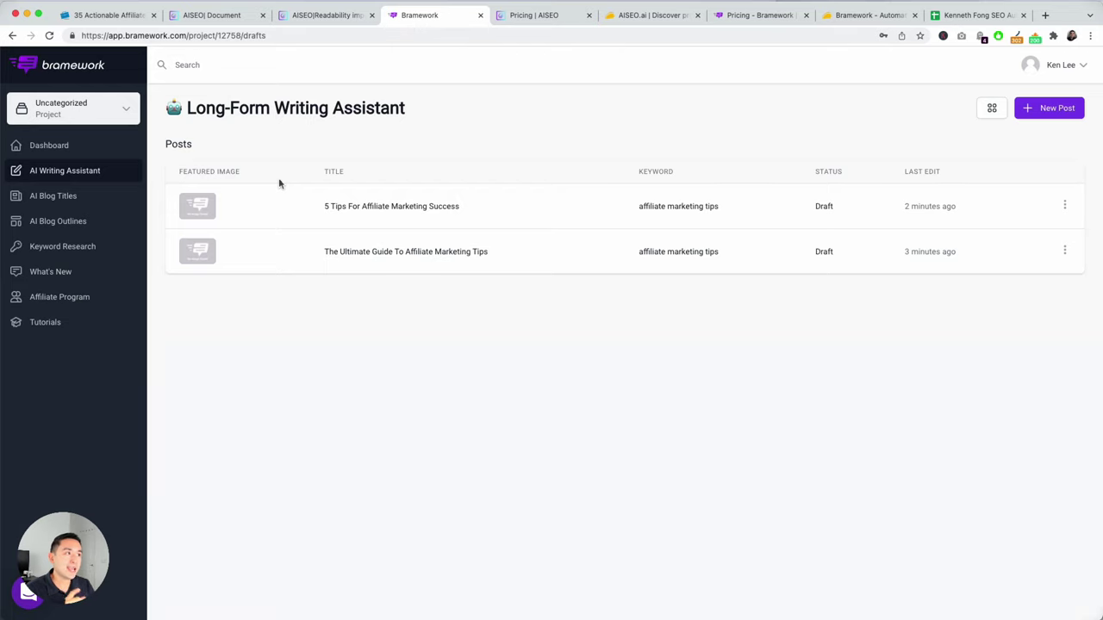
click(864, 17)
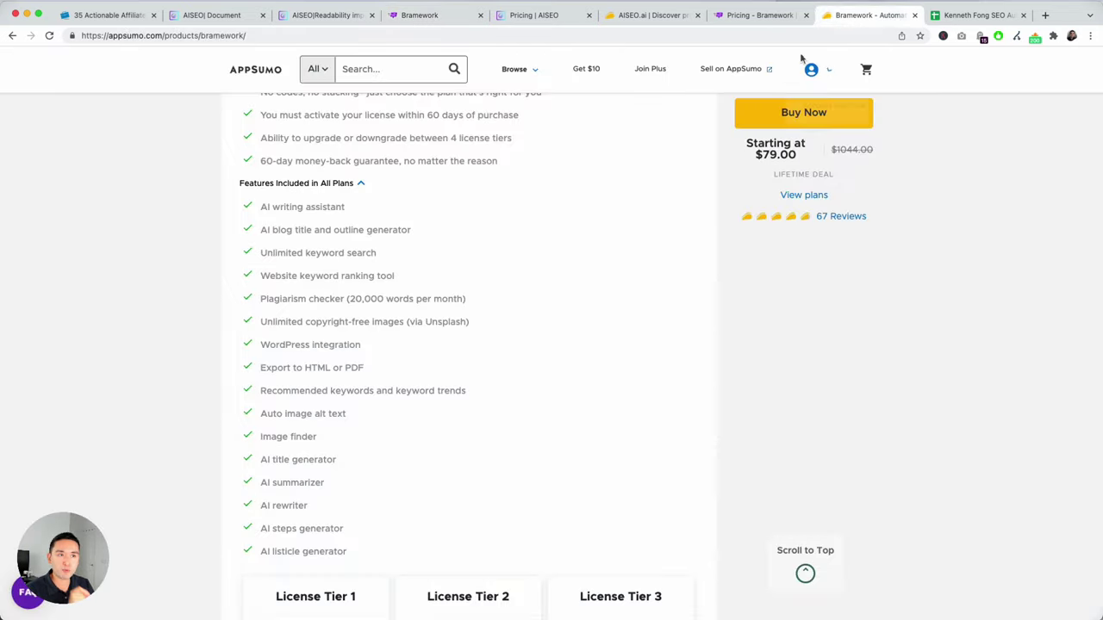
scroll(615, 170, up, 5)
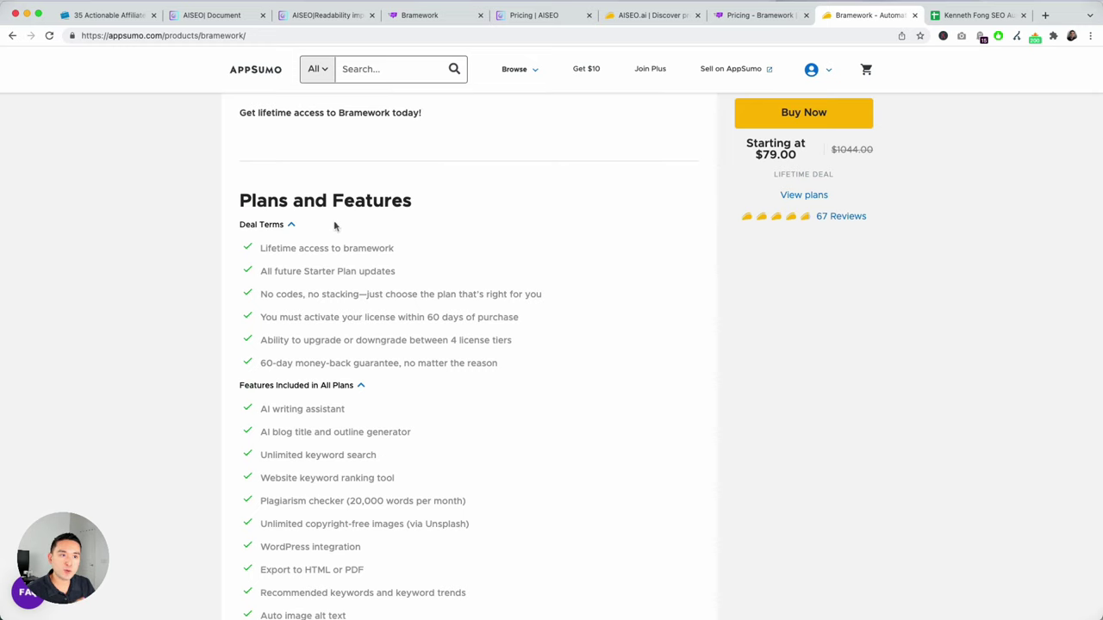
Compare the deal's Starter Plan term with Bramework's Starter plan and highlight the $79.00 starting price
drag(307, 272, 389, 279)
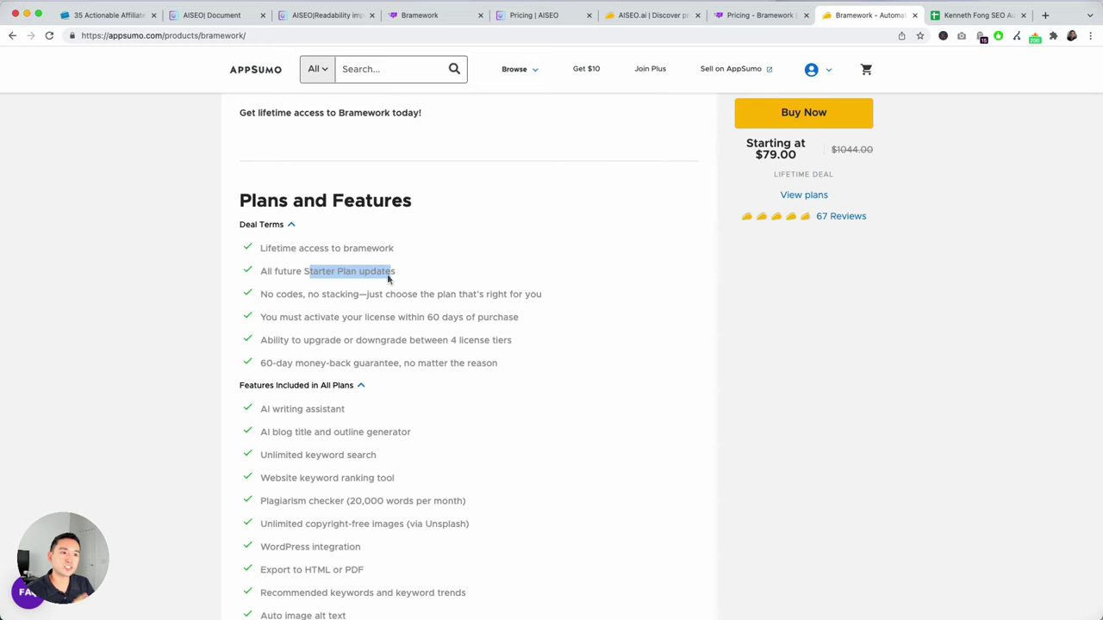
click(762, 15)
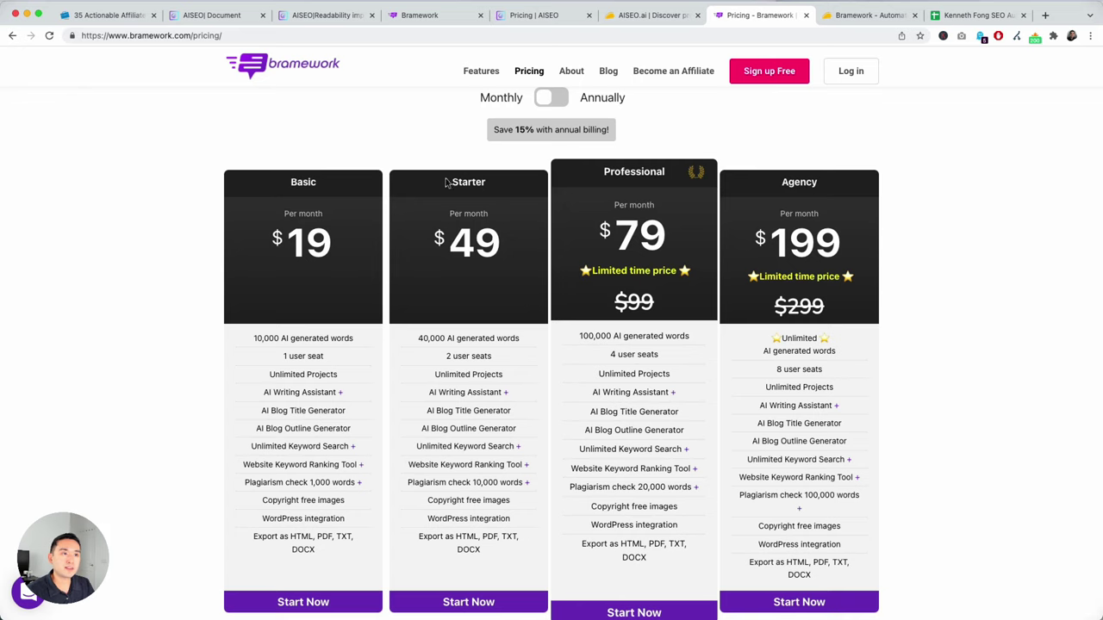
drag(446, 182, 504, 184)
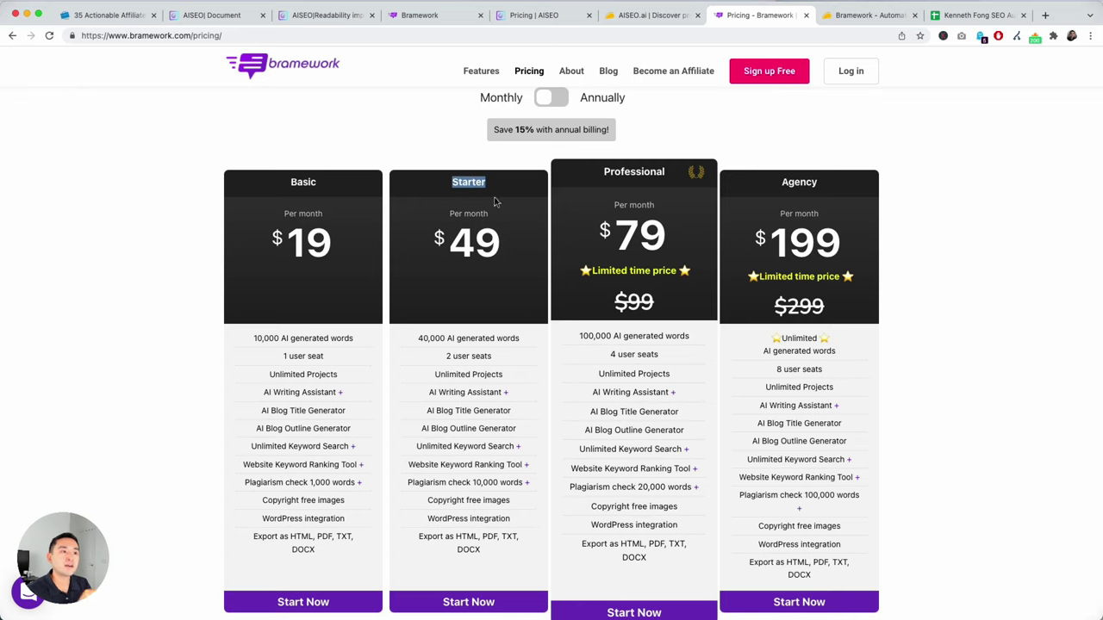
click(848, 17)
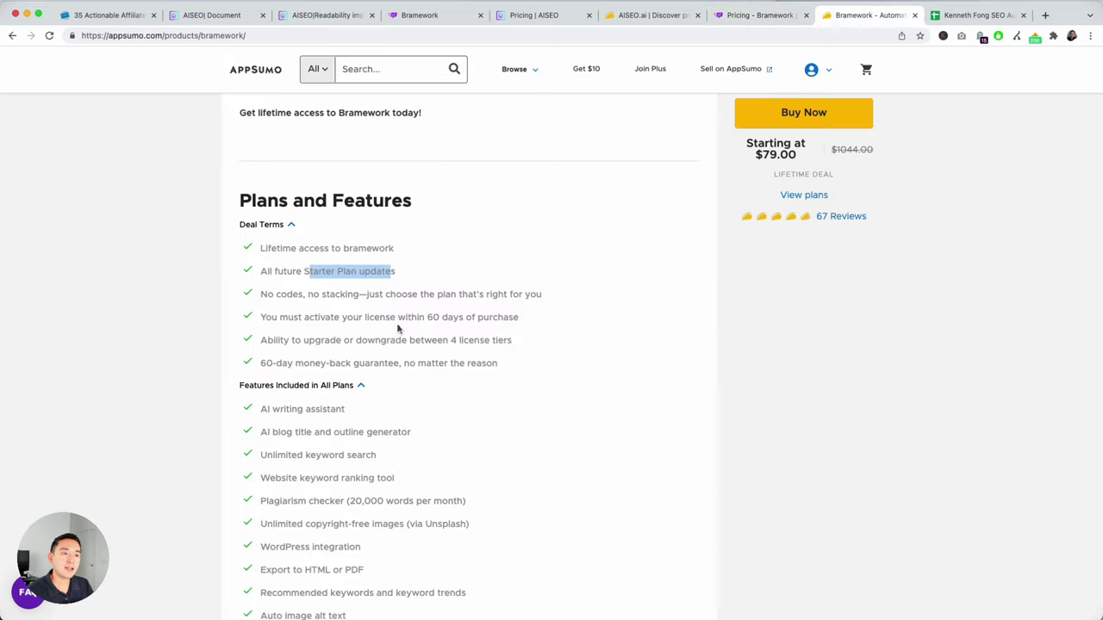
drag(761, 155, 780, 155)
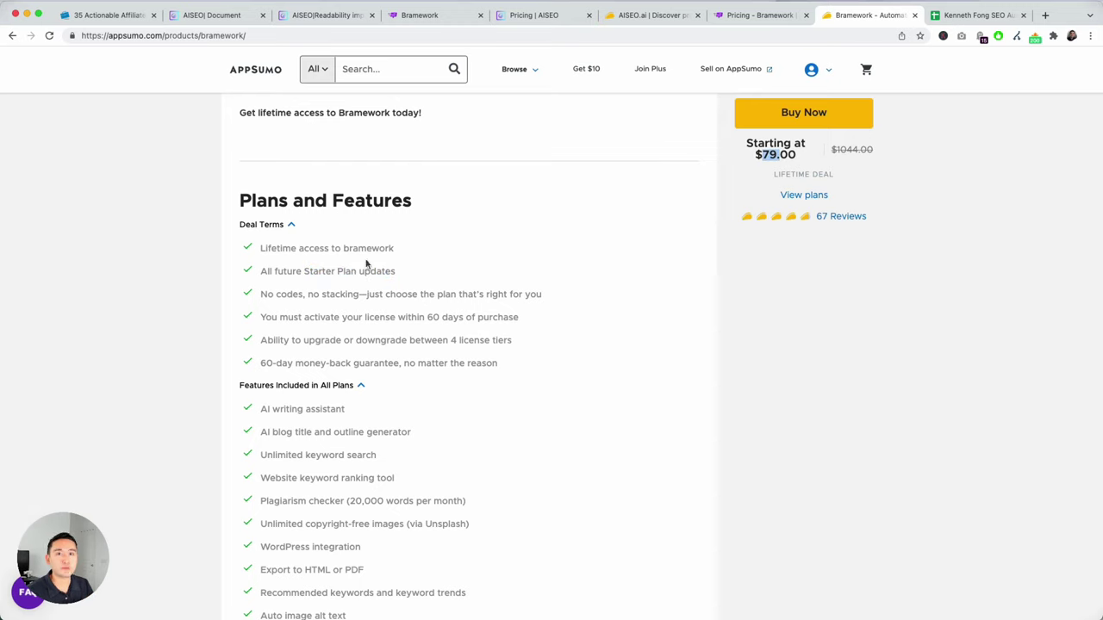
scroll(385, 250, down, 10)
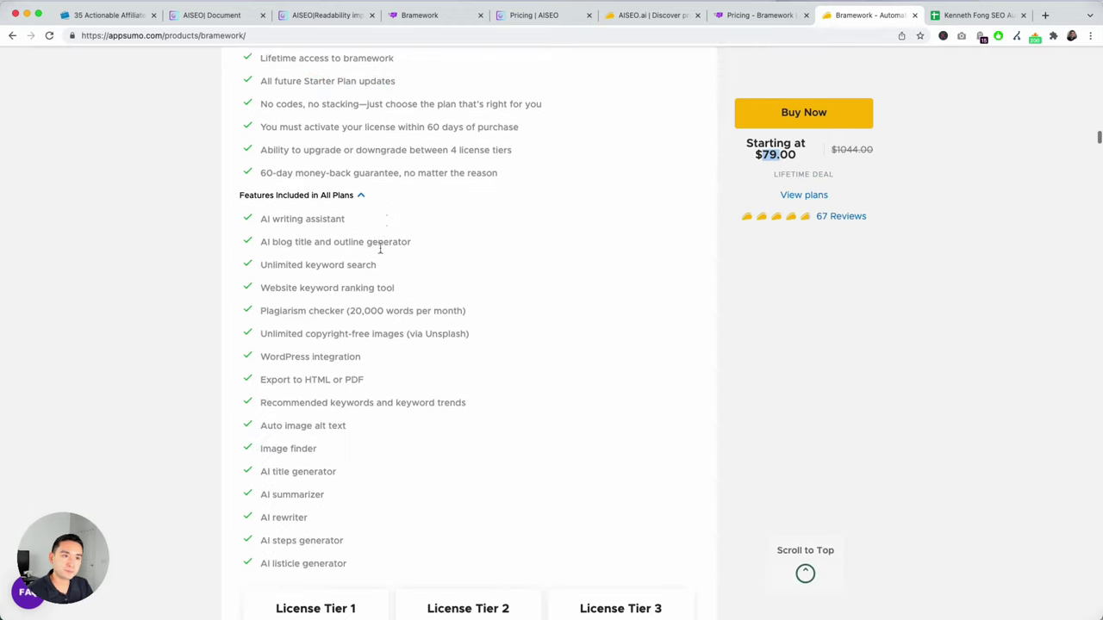
Show License Tier 4 ($399.00, 500,000 words, 20 users) in the third tier card
click(640, 516)
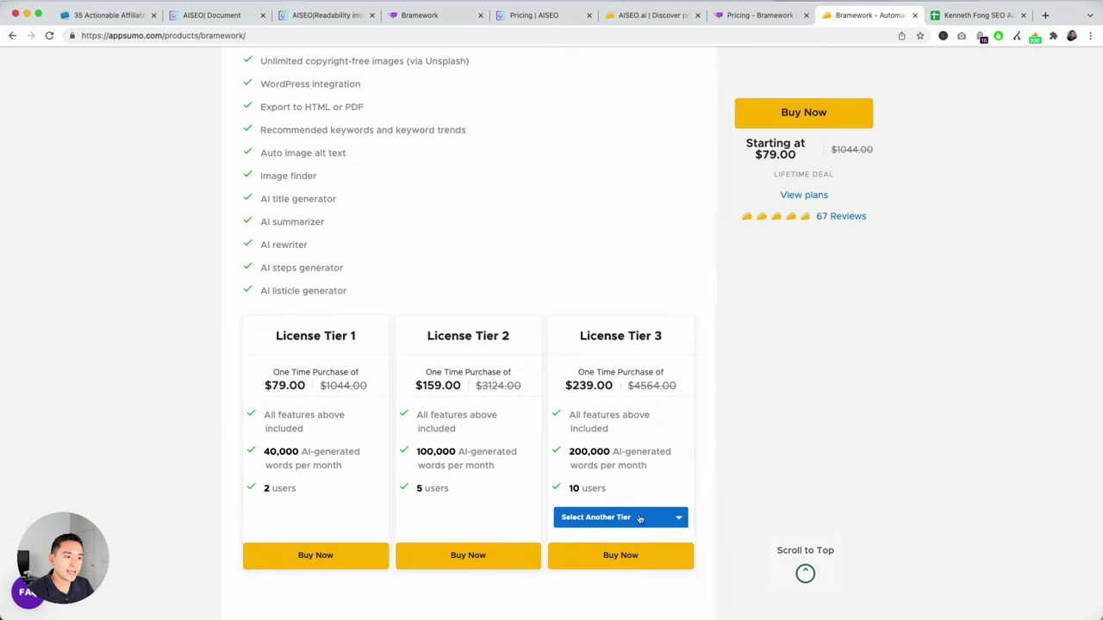
click(619, 556)
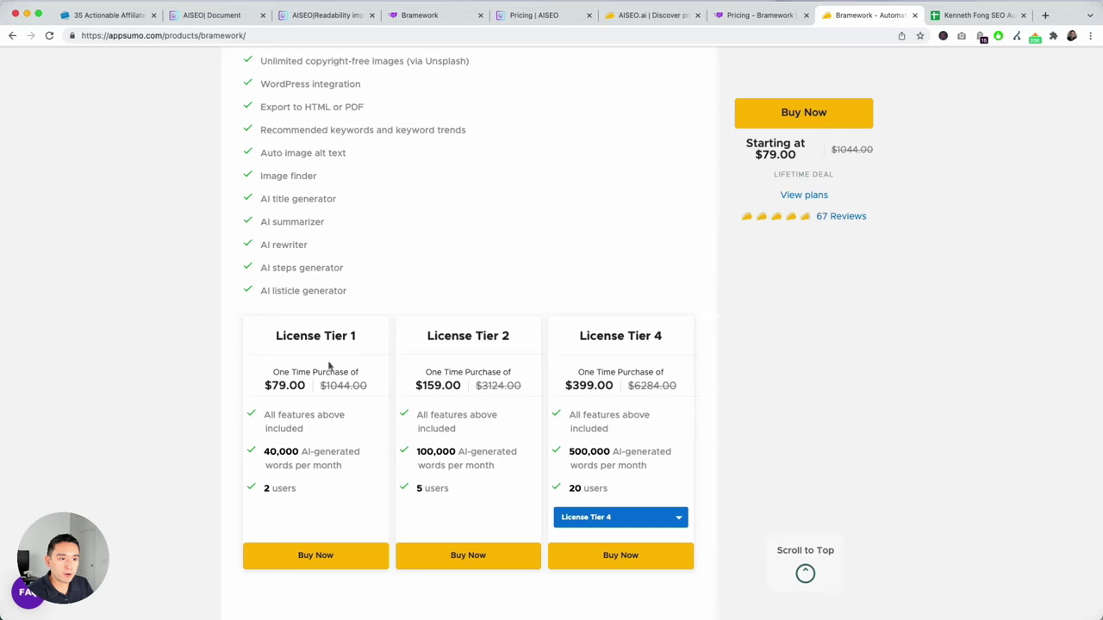
drag(262, 457, 349, 468)
click(347, 467)
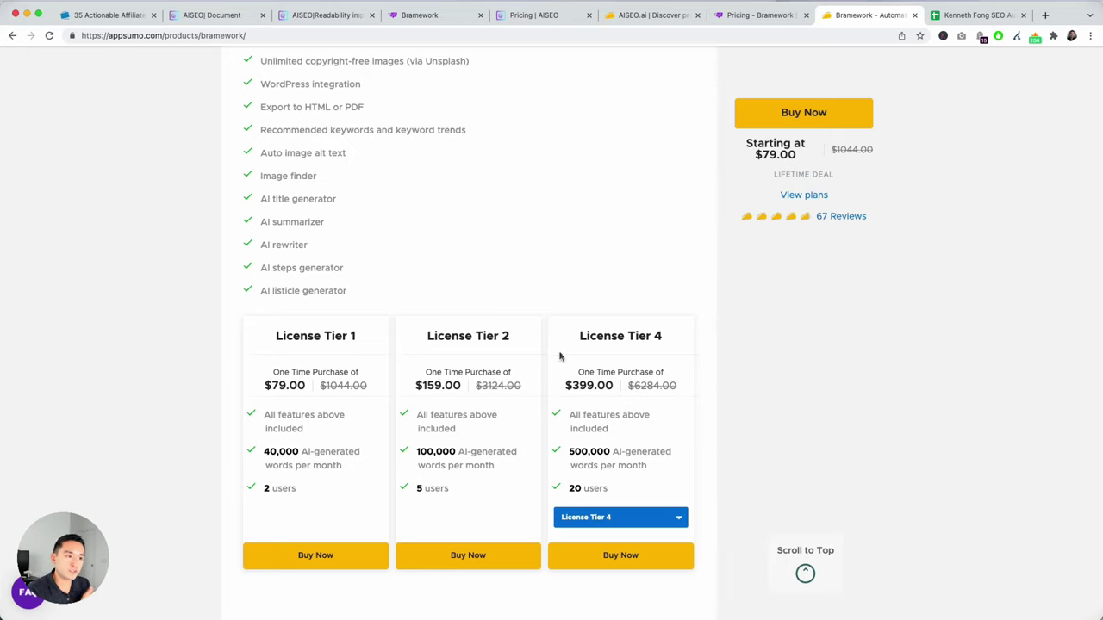
scroll(443, 358, up, 3)
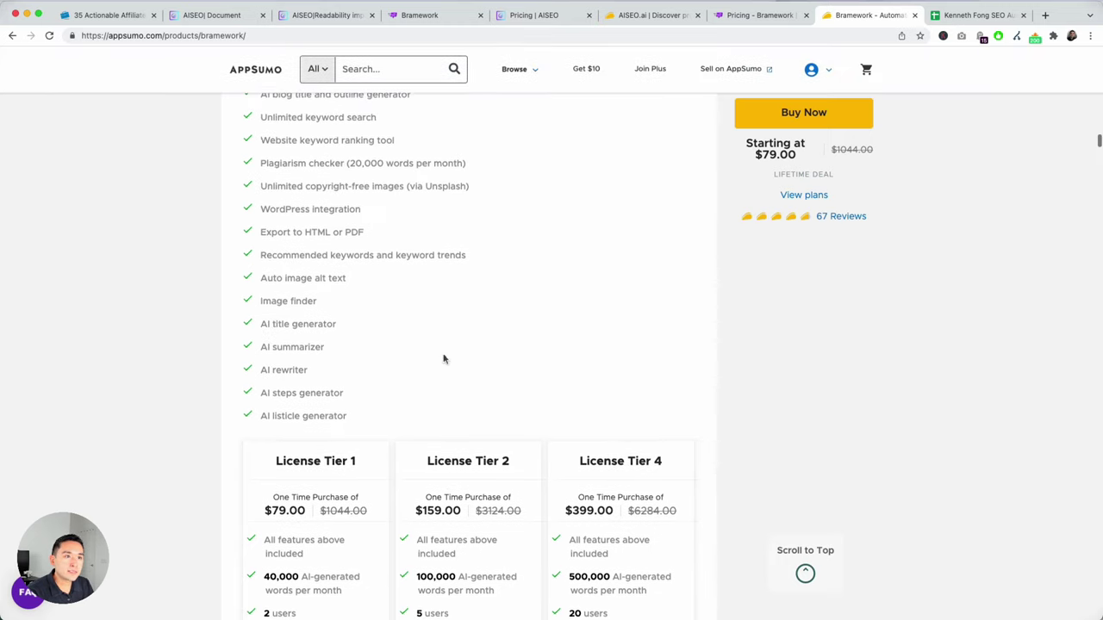
Compare the 20,000-word plagiarism limit and Starter's 40,000 AI words across AppSumo and Bramework pricing
scroll(349, 245, up, 2)
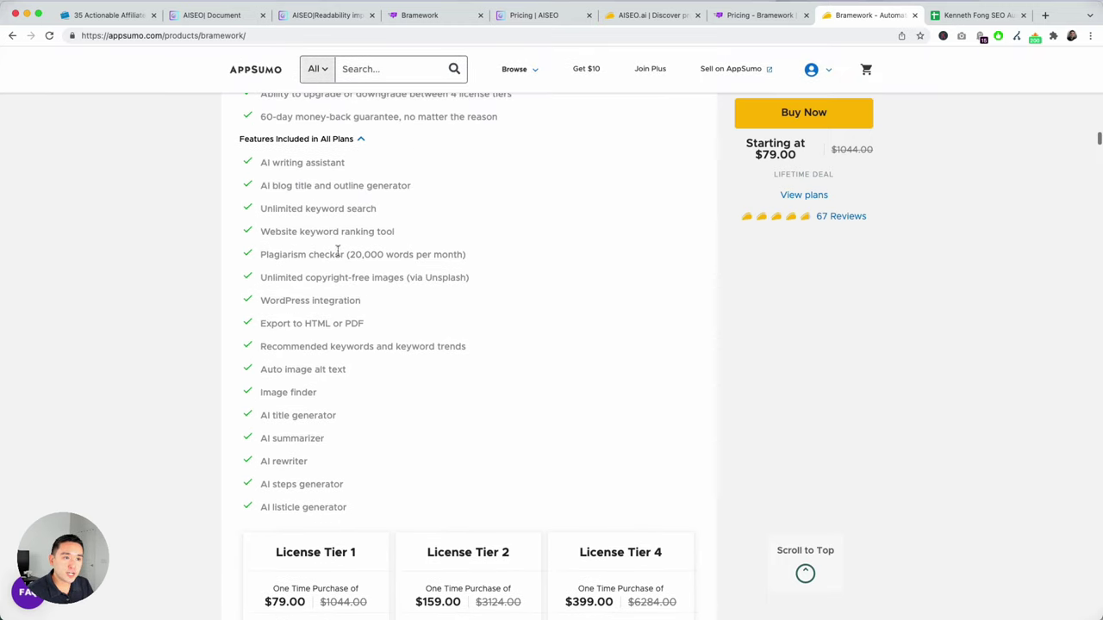
drag(278, 255, 470, 251)
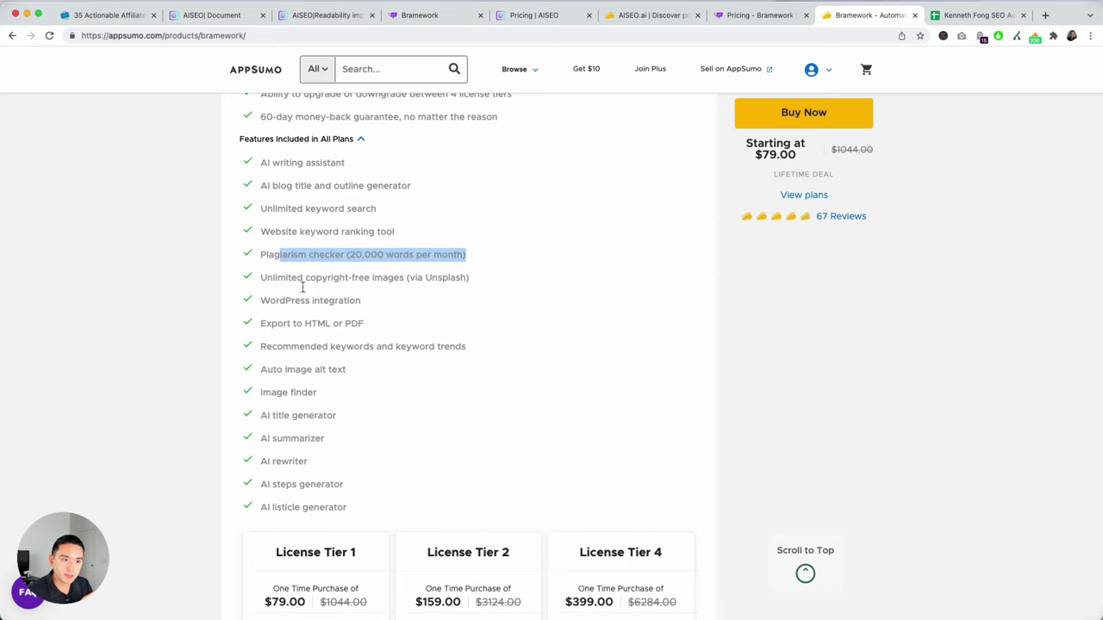
scroll(372, 350, up, 3)
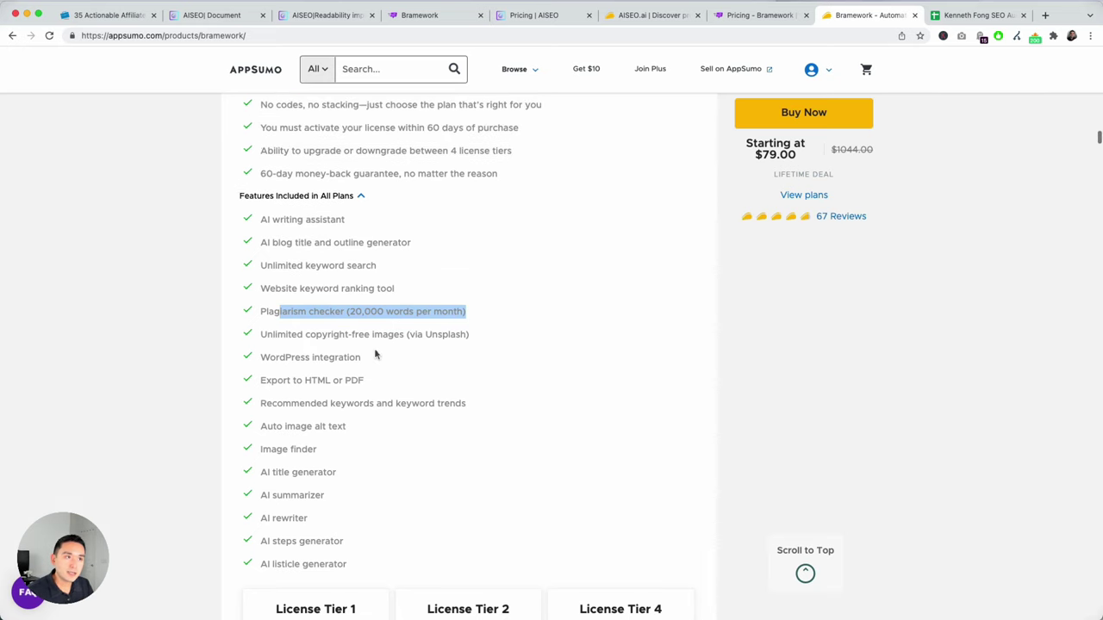
scroll(373, 351, down, 7)
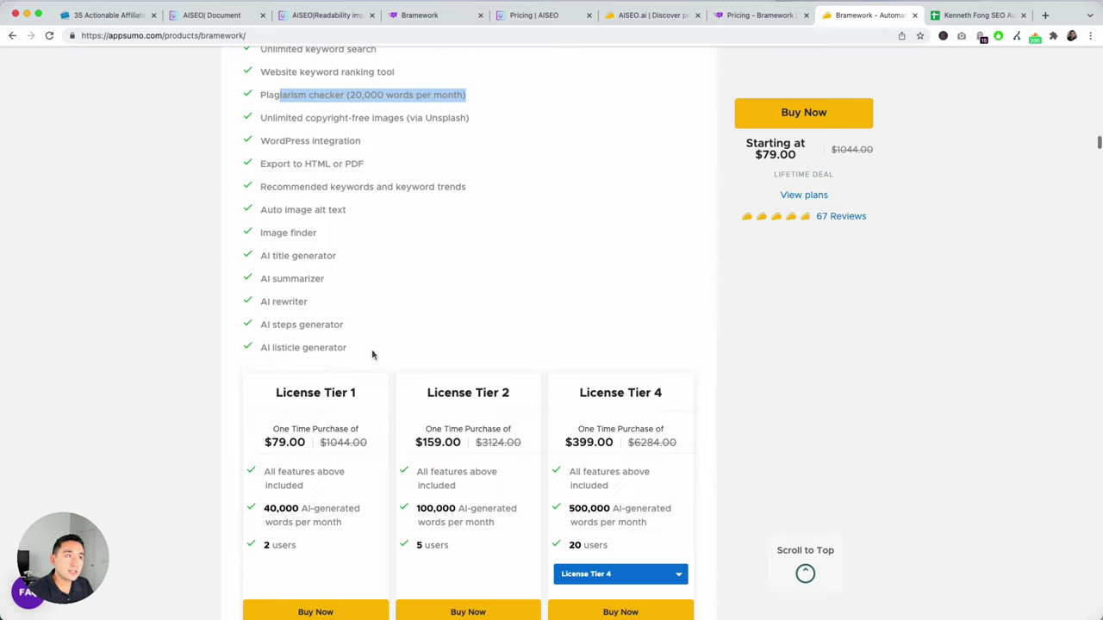
click(760, 15)
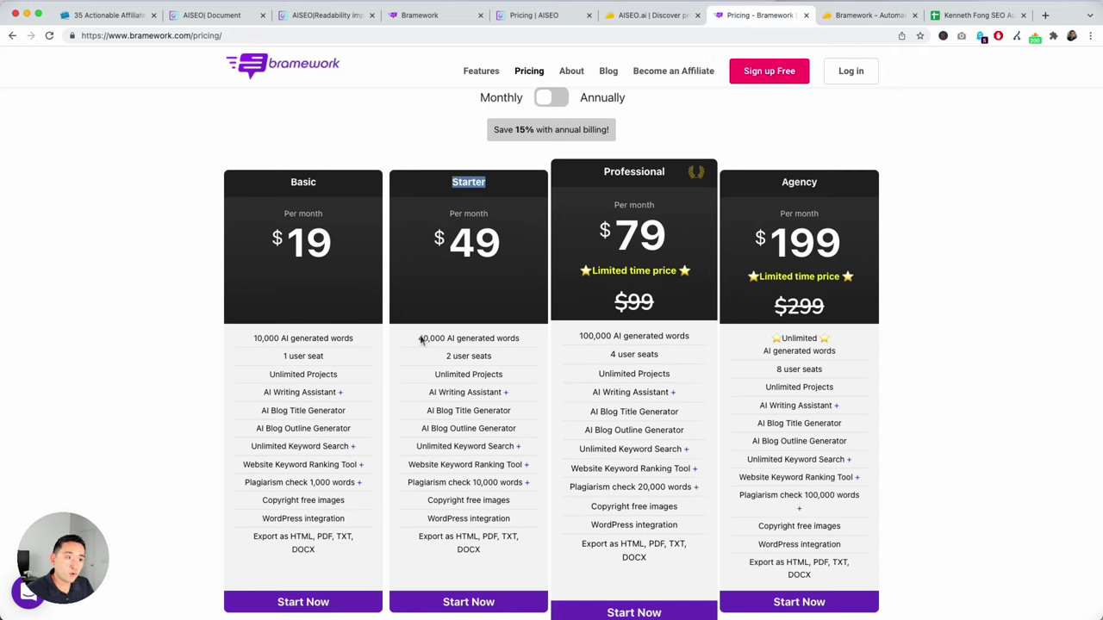
drag(422, 338, 478, 338)
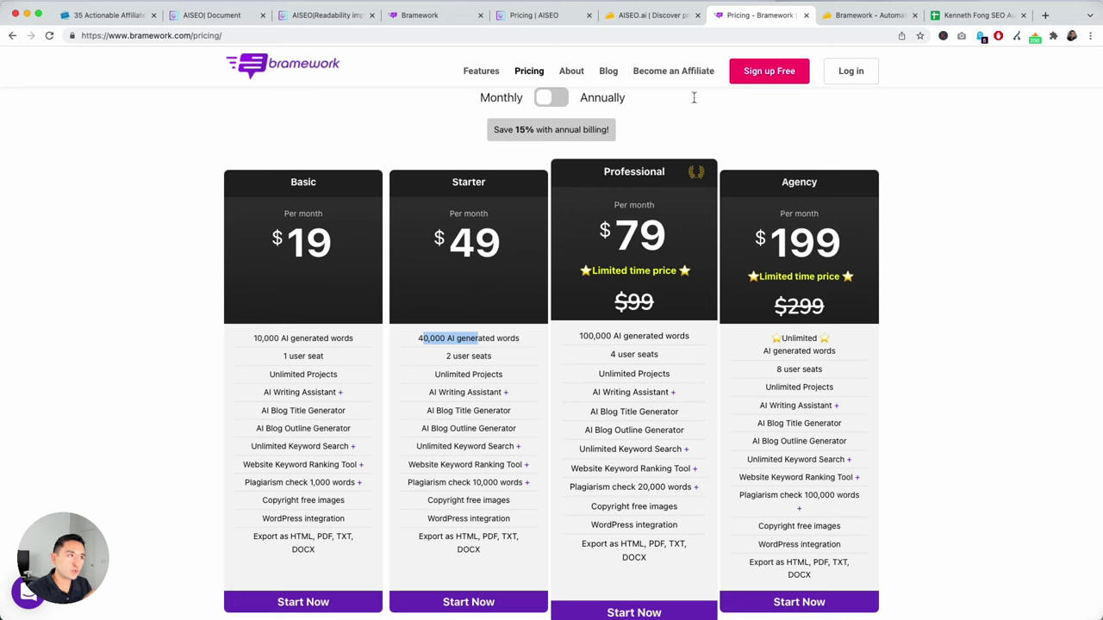
click(866, 15)
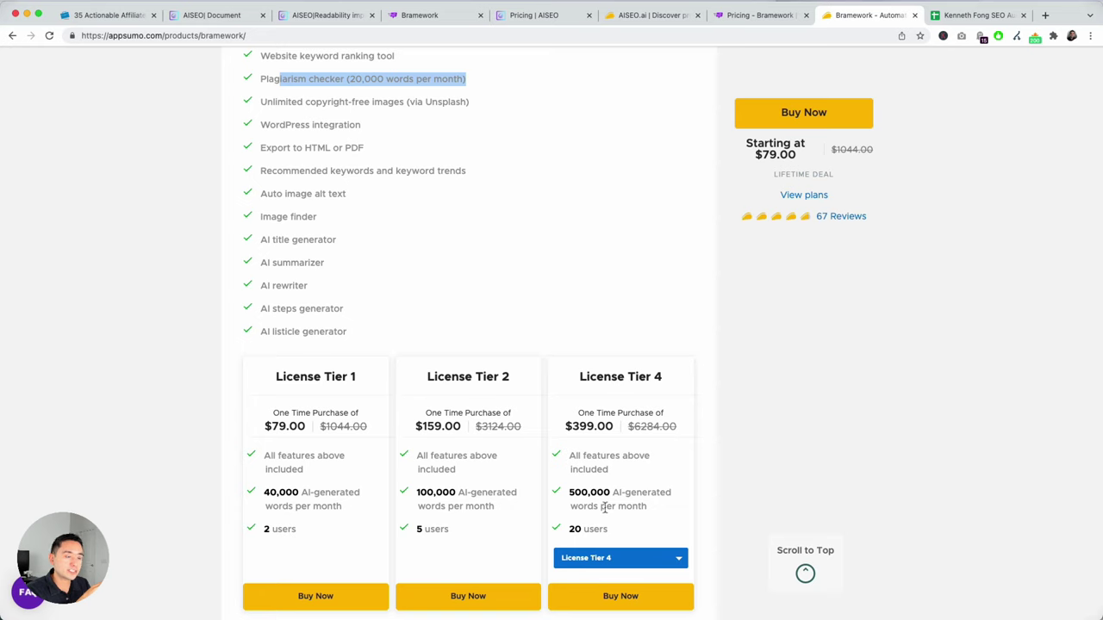
Check Bramework's Professional 100,000 words and Agency plan against the AppSumo tiers, finishing on Bramework's pricing
click(784, 17)
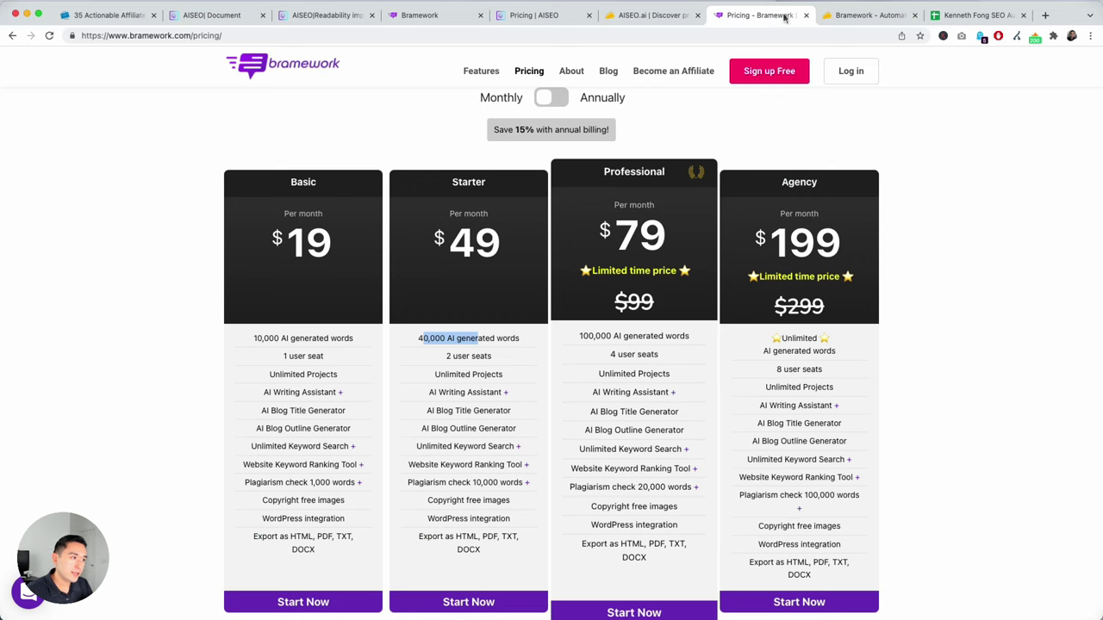
drag(580, 336, 681, 336)
drag(778, 265, 858, 542)
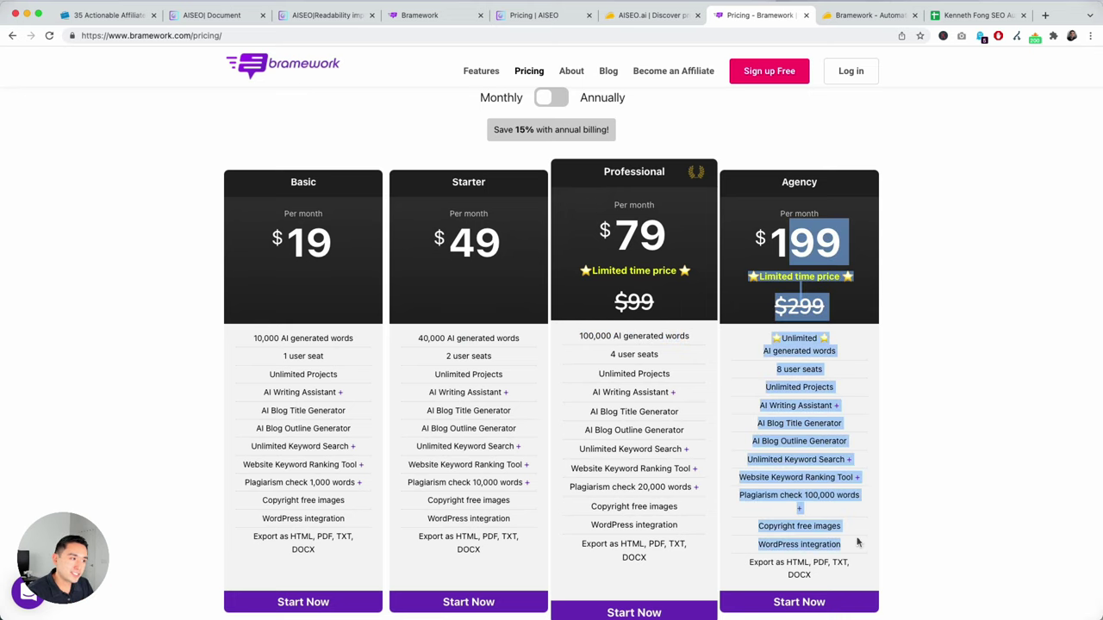
click(874, 346)
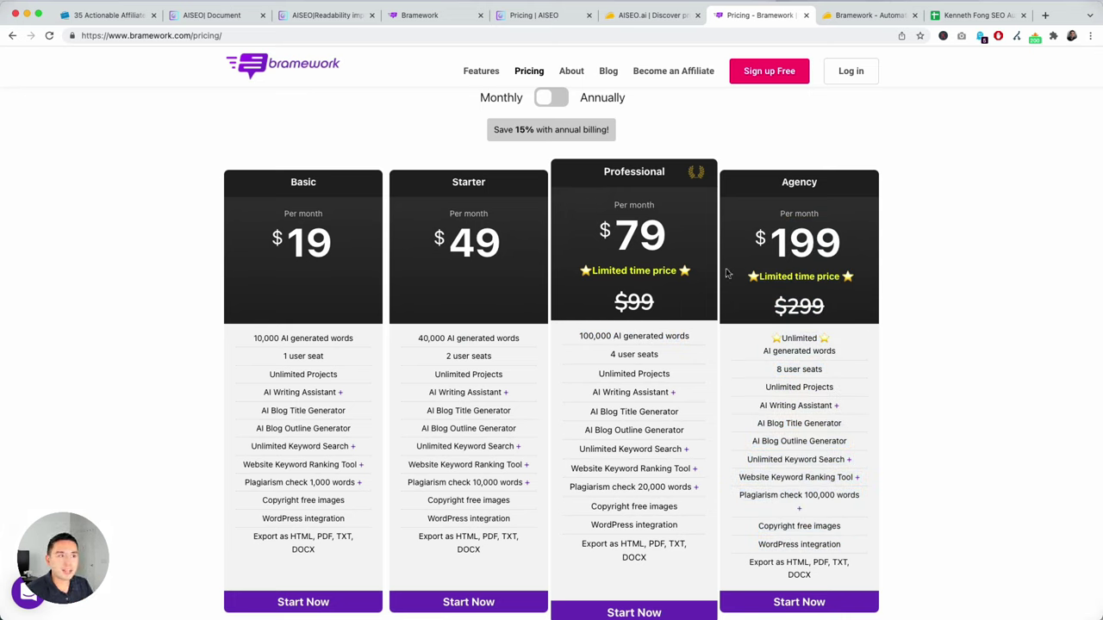
click(838, 18)
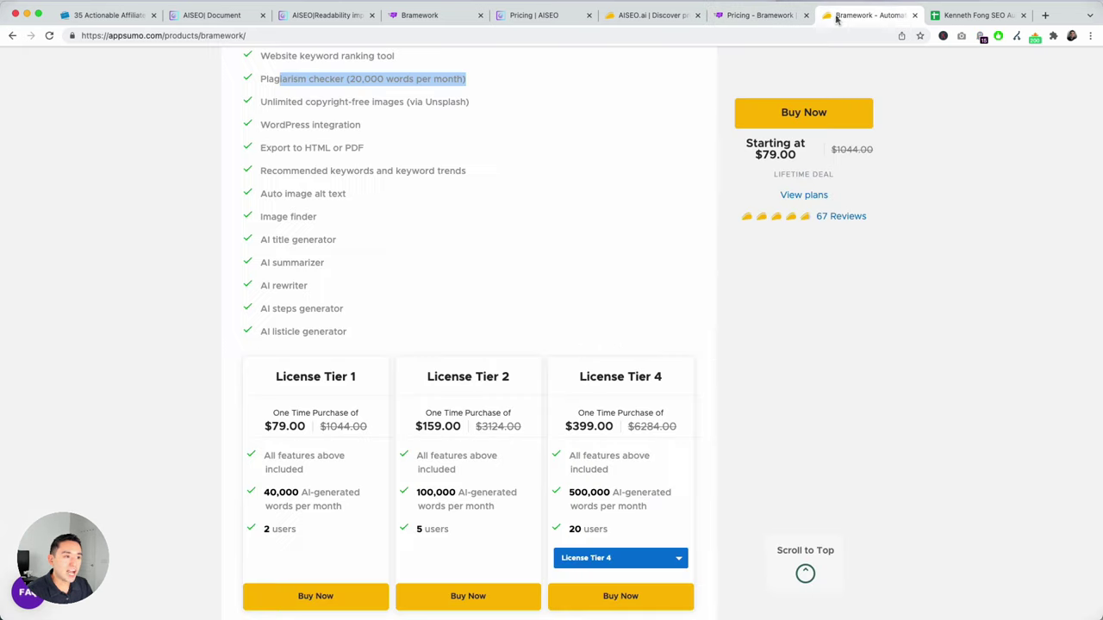
click(473, 328)
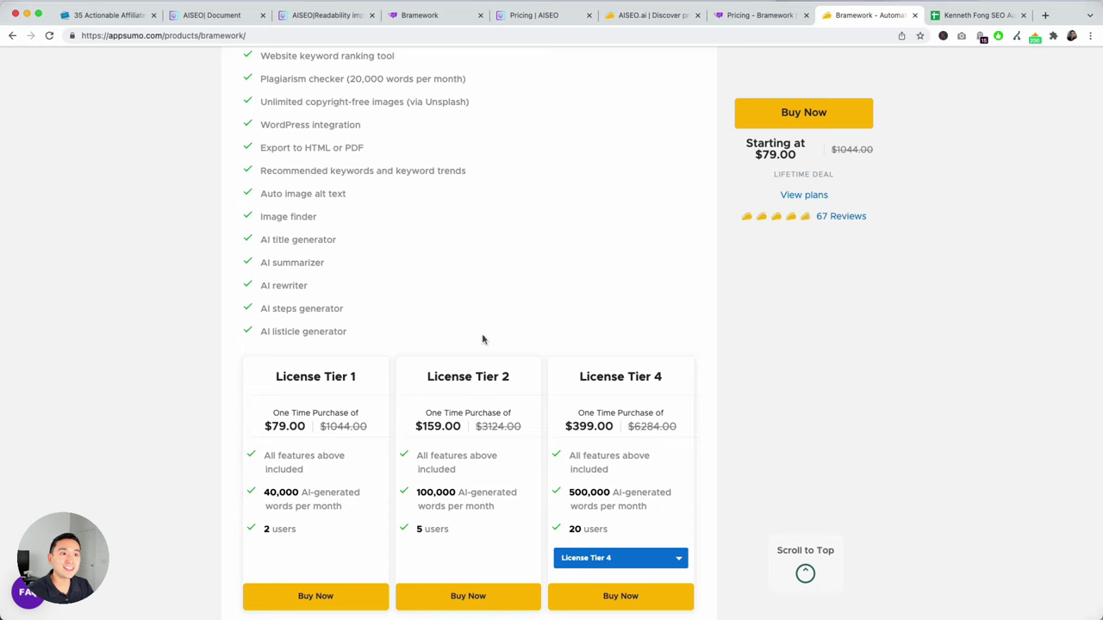
scroll(485, 347, down, 2)
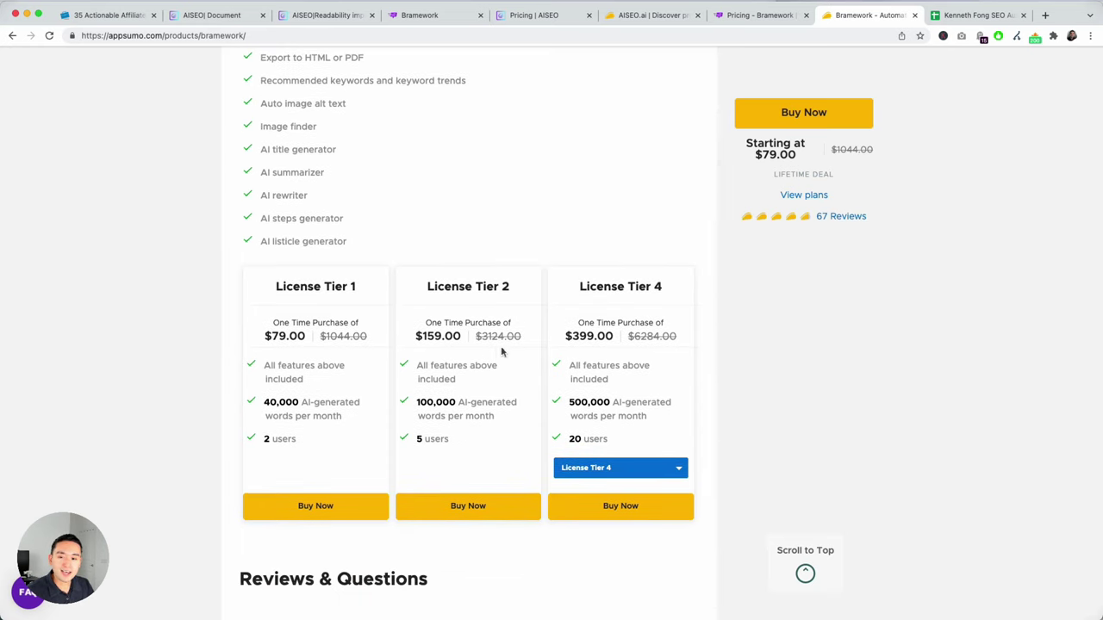
scroll(515, 352, up, 2)
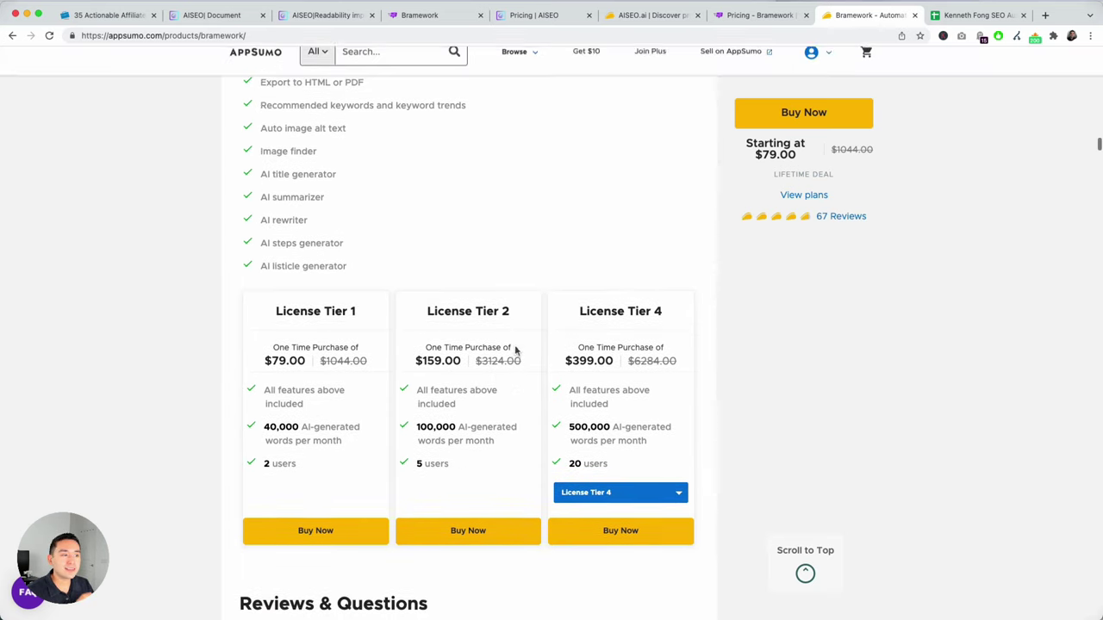
scroll(284, 321, up, 1)
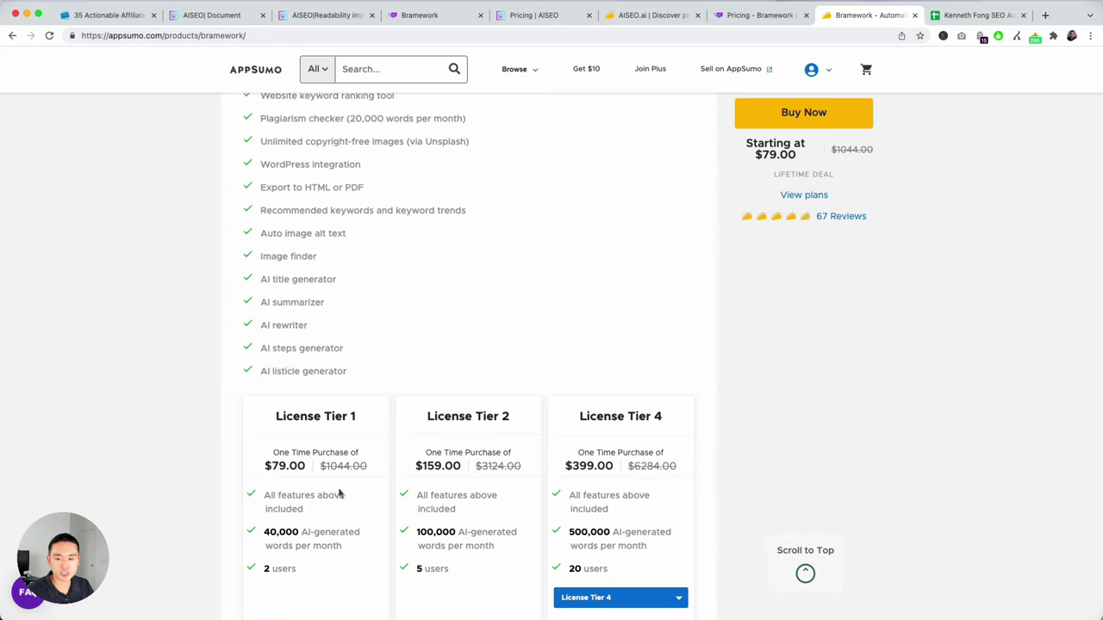
scroll(425, 414, up, 1)
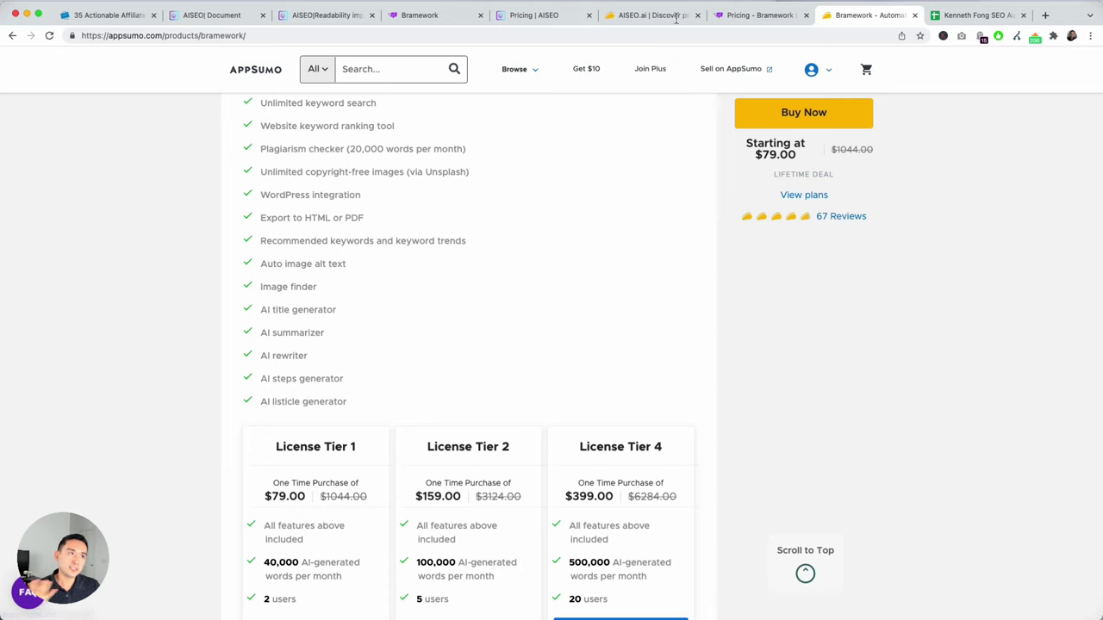
click(751, 15)
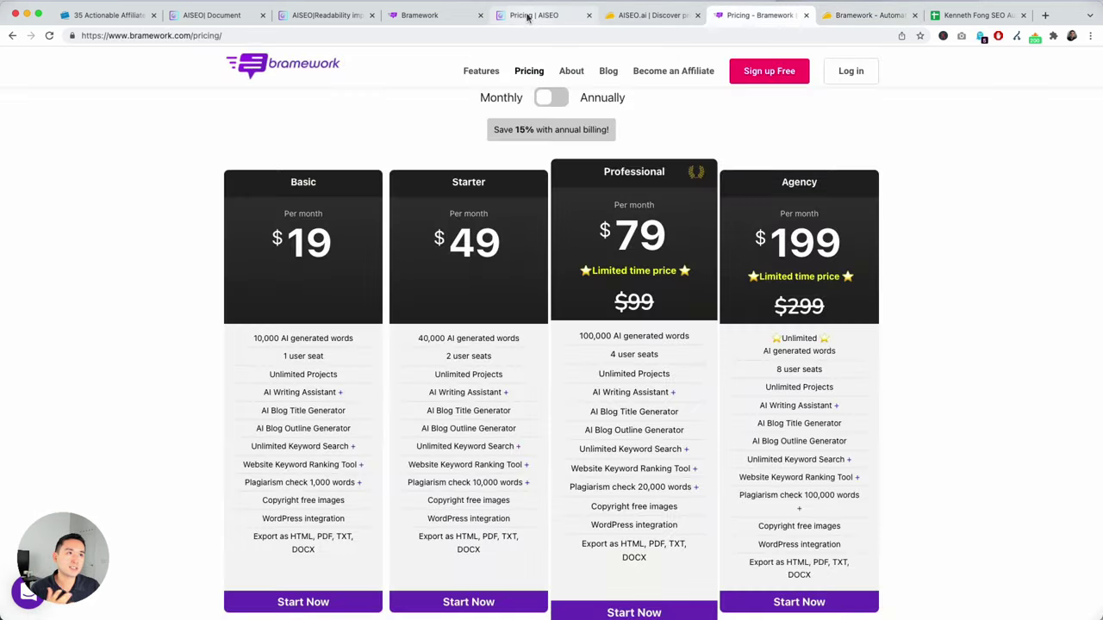
Cycle through the AISEO pricing, AppSumo deal and AISEO editor tabs, ending on Bramework's affiliate marketing drafts list
click(569, 16)
click(849, 15)
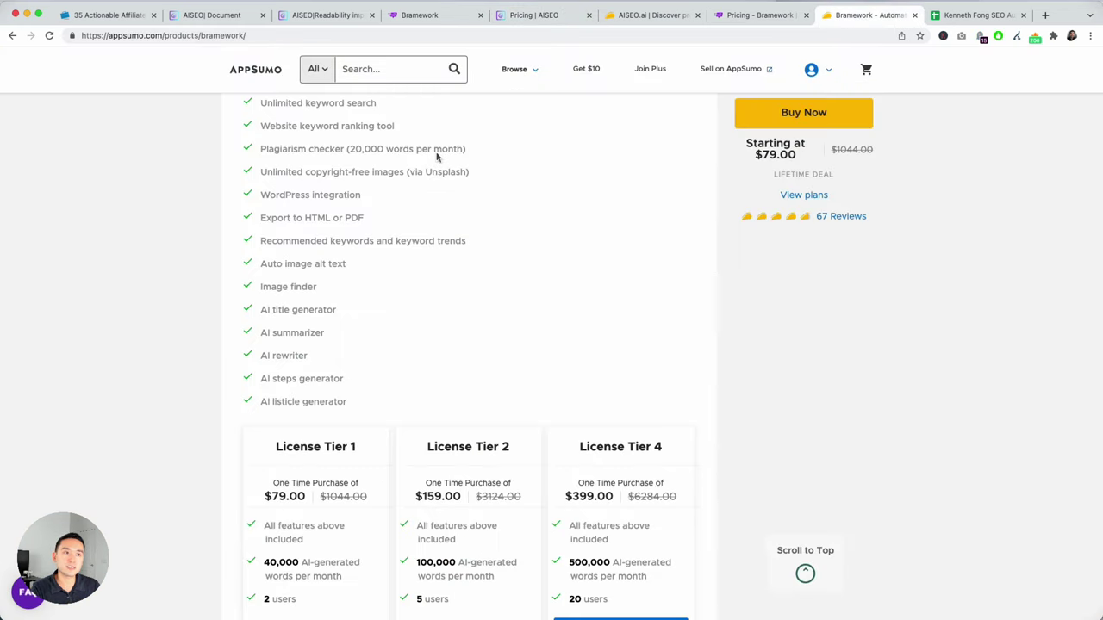
click(447, 16)
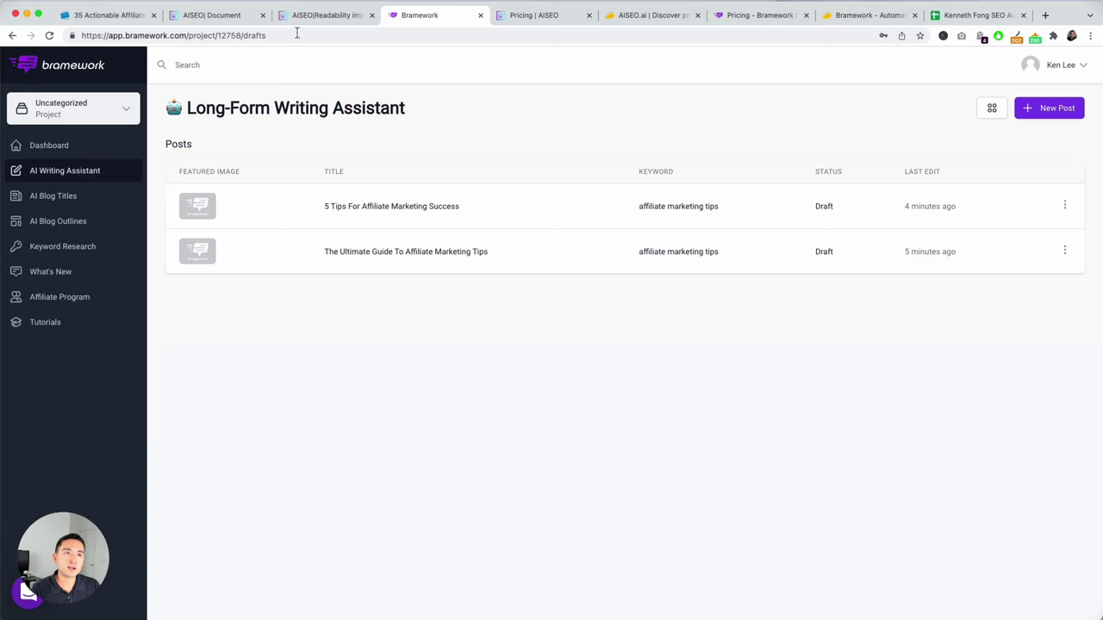
click(217, 16)
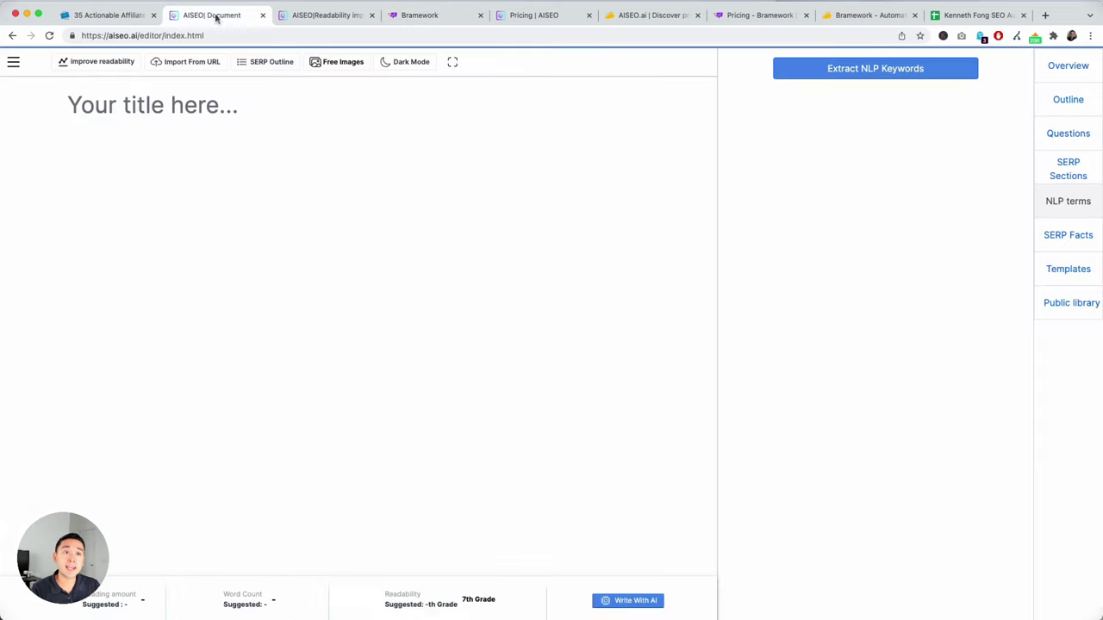
click(320, 16)
click(442, 17)
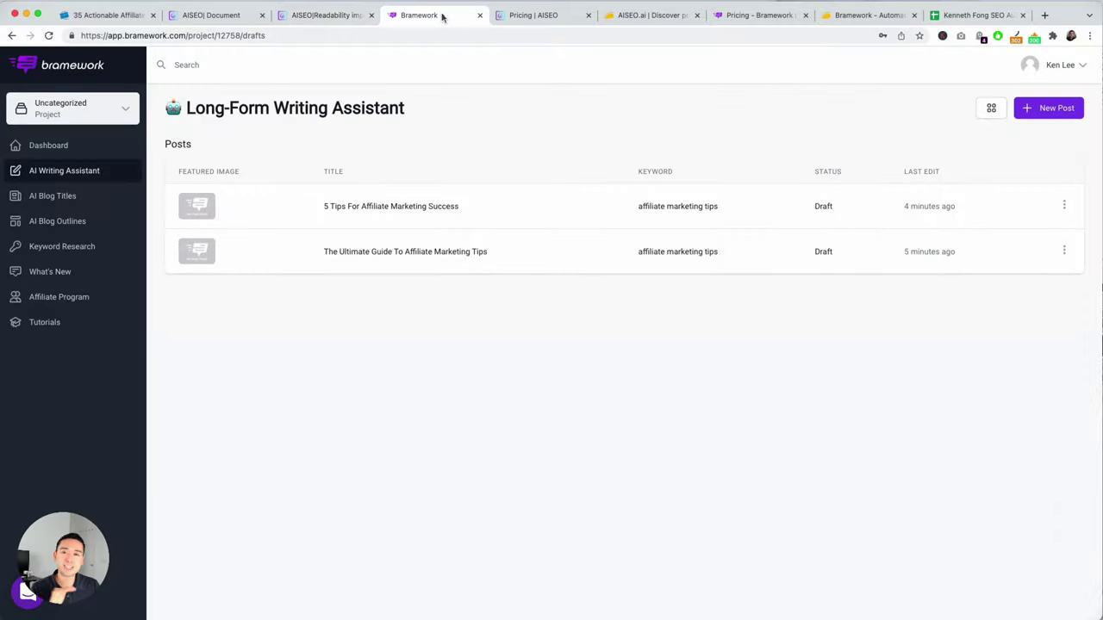